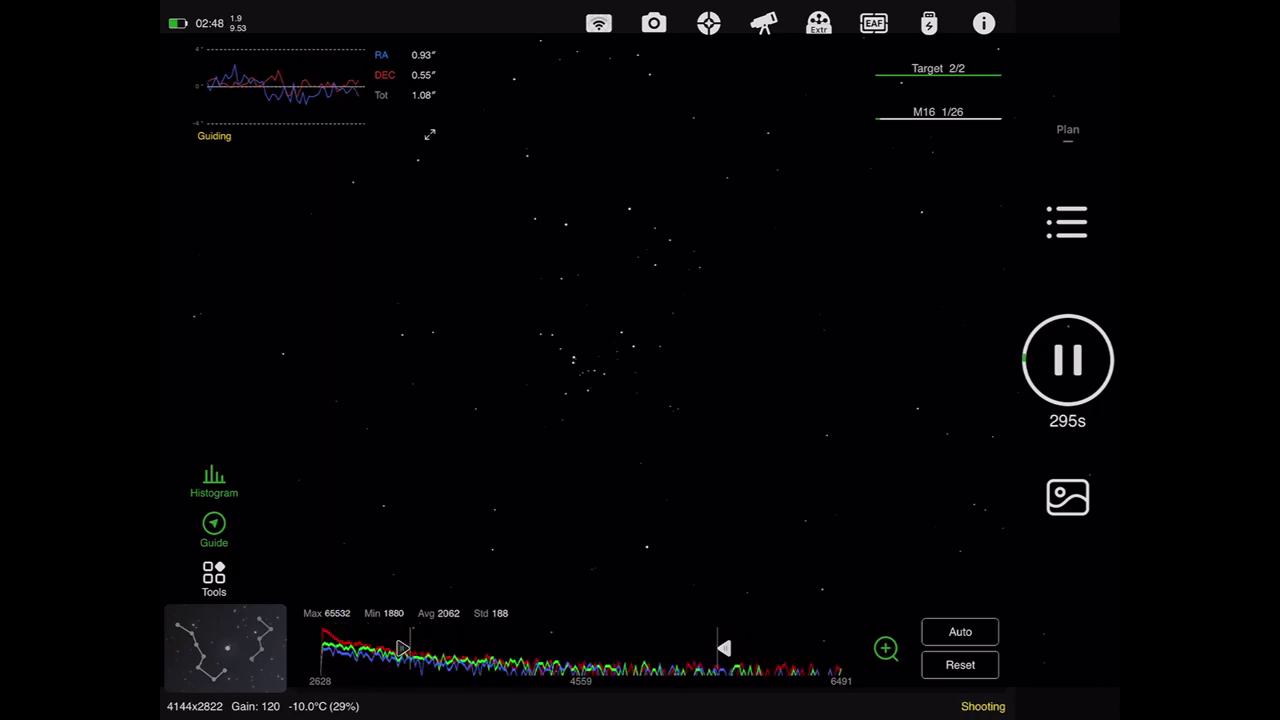
Auto-stretch the first M16 frame in ASIAIR to reveal the Eagle Nebula's nebulosity.
{"action": "left_click", "coordinate": [960, 631]}
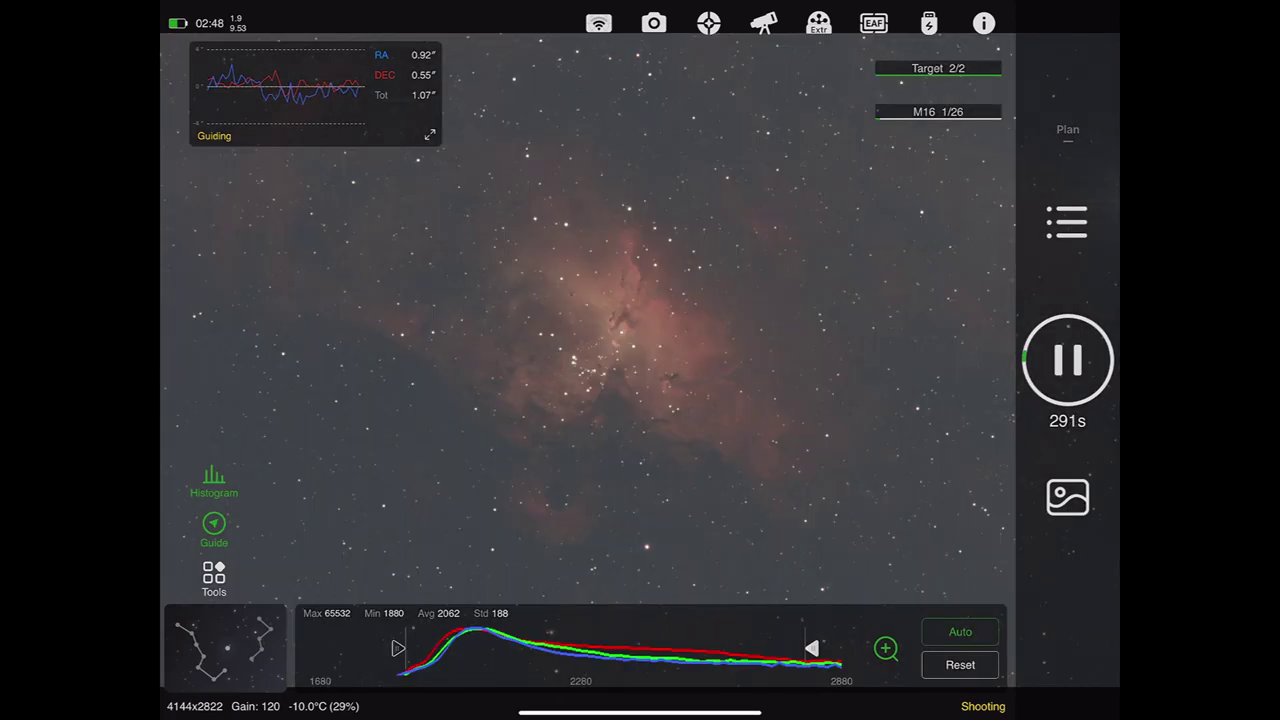
Raise the histogram black point to darken the stretch, then detect stars to measure average size.
{"action": "left_click", "coordinate": [393, 649]}
{"action": "left_click_drag", "start_coordinate": [393, 649], "coordinate": [418, 649]}
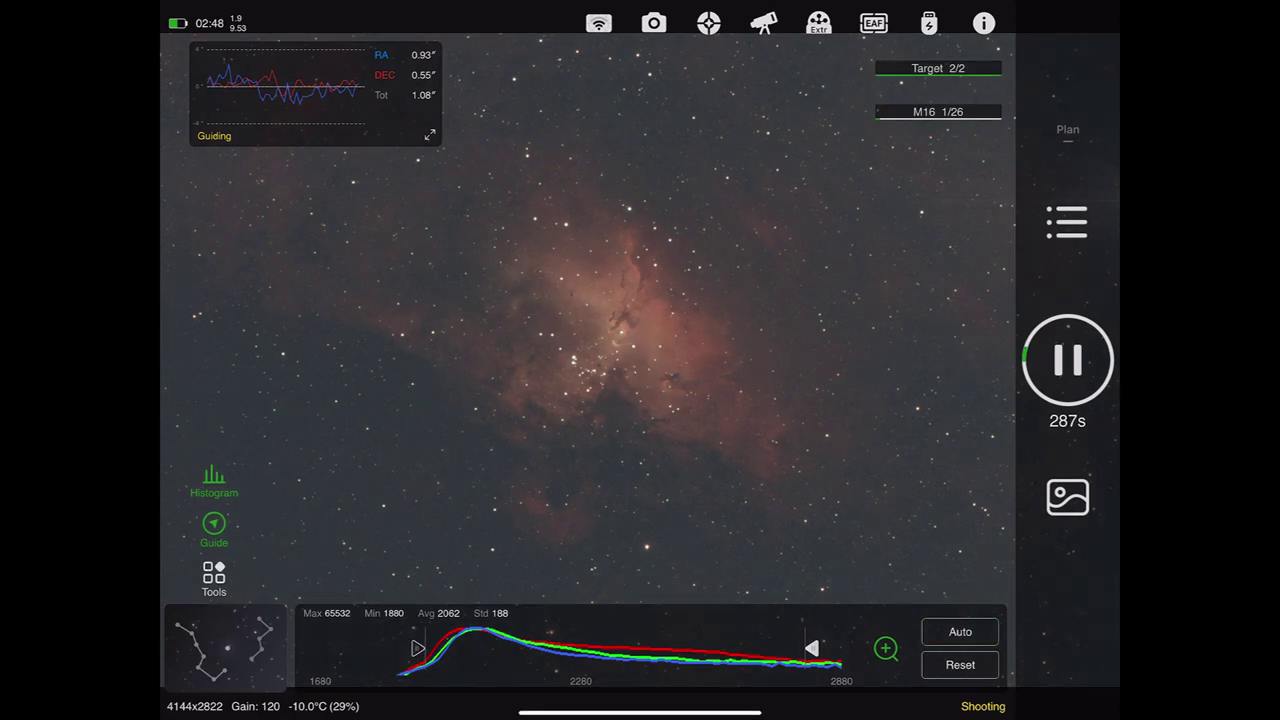
{"action": "left_click", "coordinate": [214, 575]}
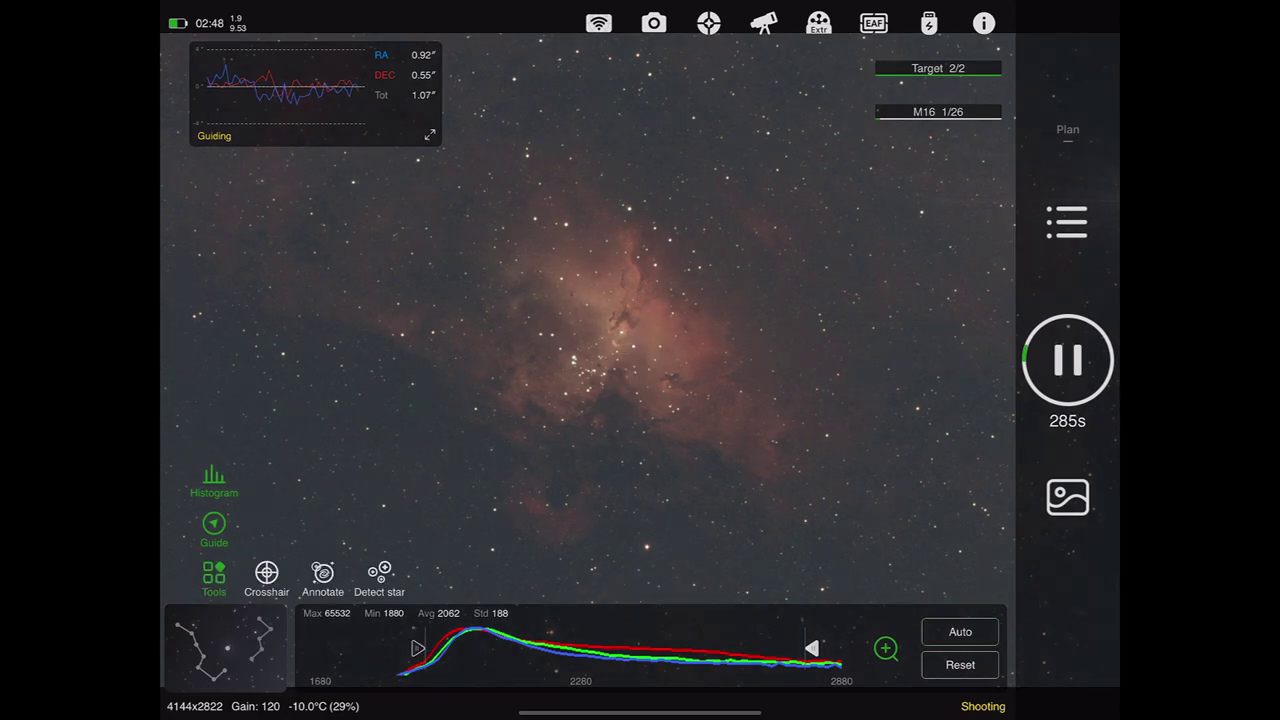
{"action": "left_click", "coordinate": [379, 575]}
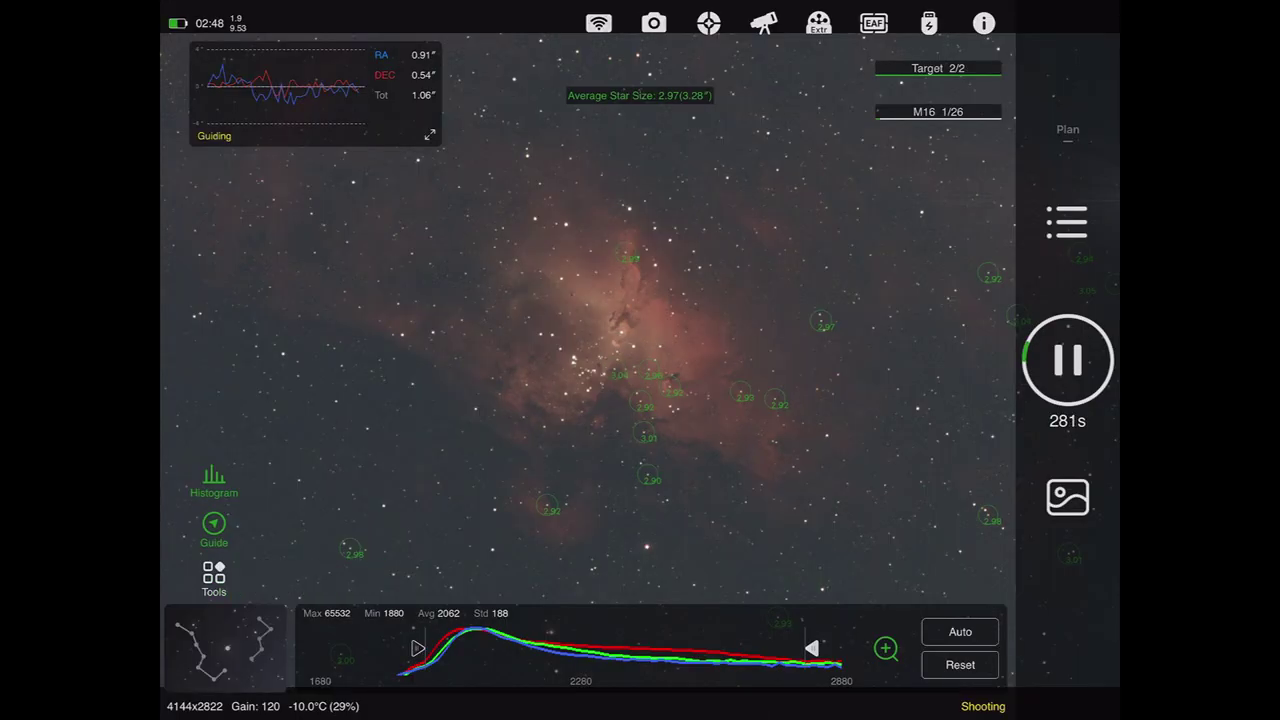
Clear the star-size markings and overlay a centring crosshair on the M16 frame.
{"action": "left_click", "coordinate": [214, 575]}
{"action": "left_click", "coordinate": [379, 575]}
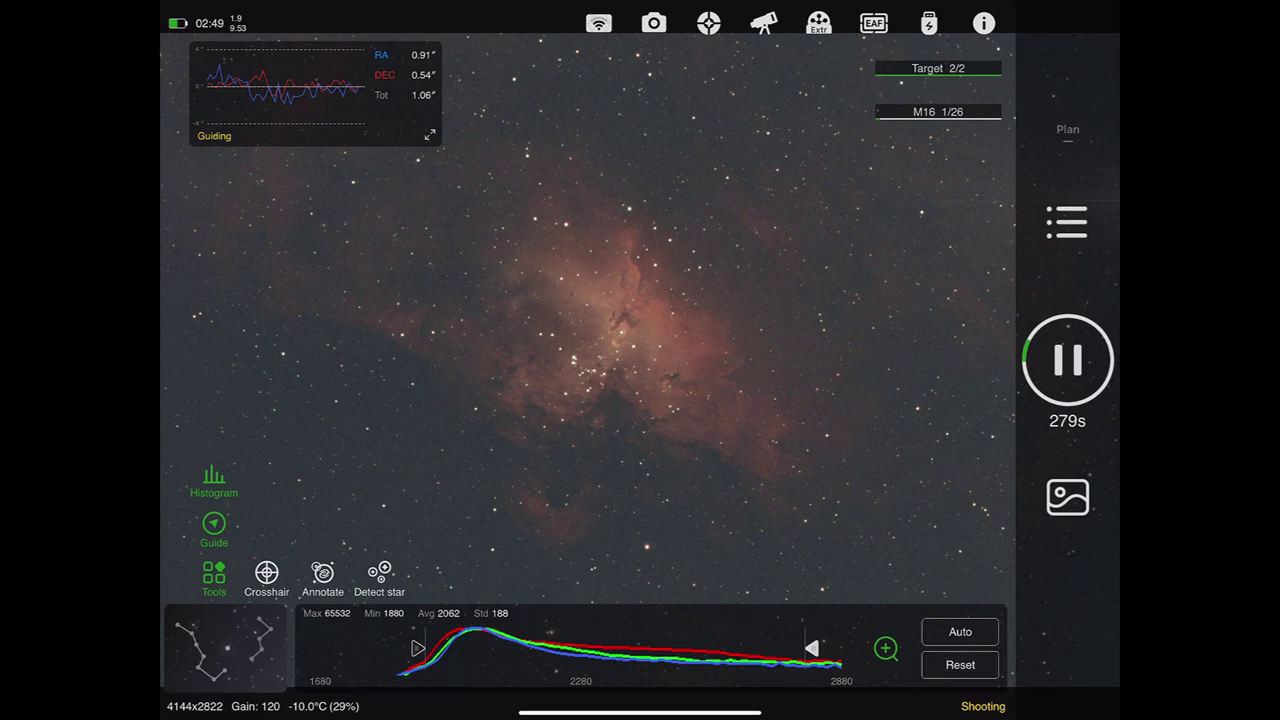
{"action": "left_click", "coordinate": [214, 575]}
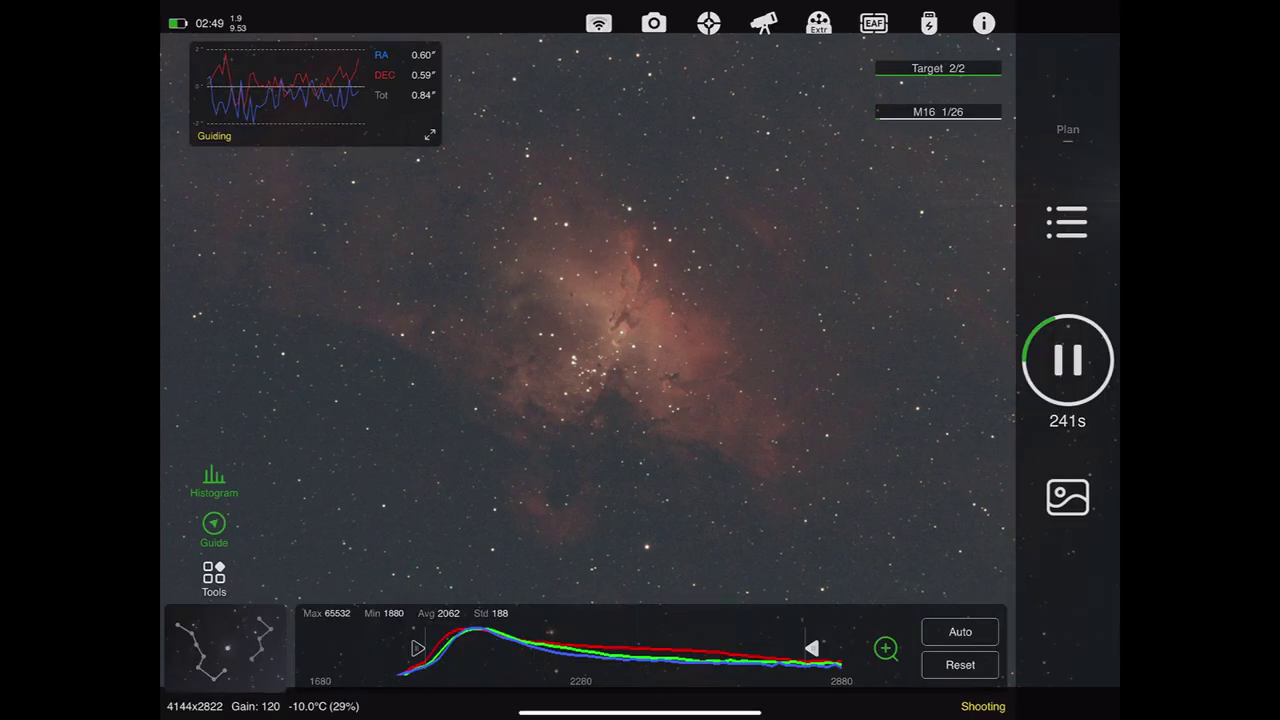
{"action": "left_click", "coordinate": [214, 573]}
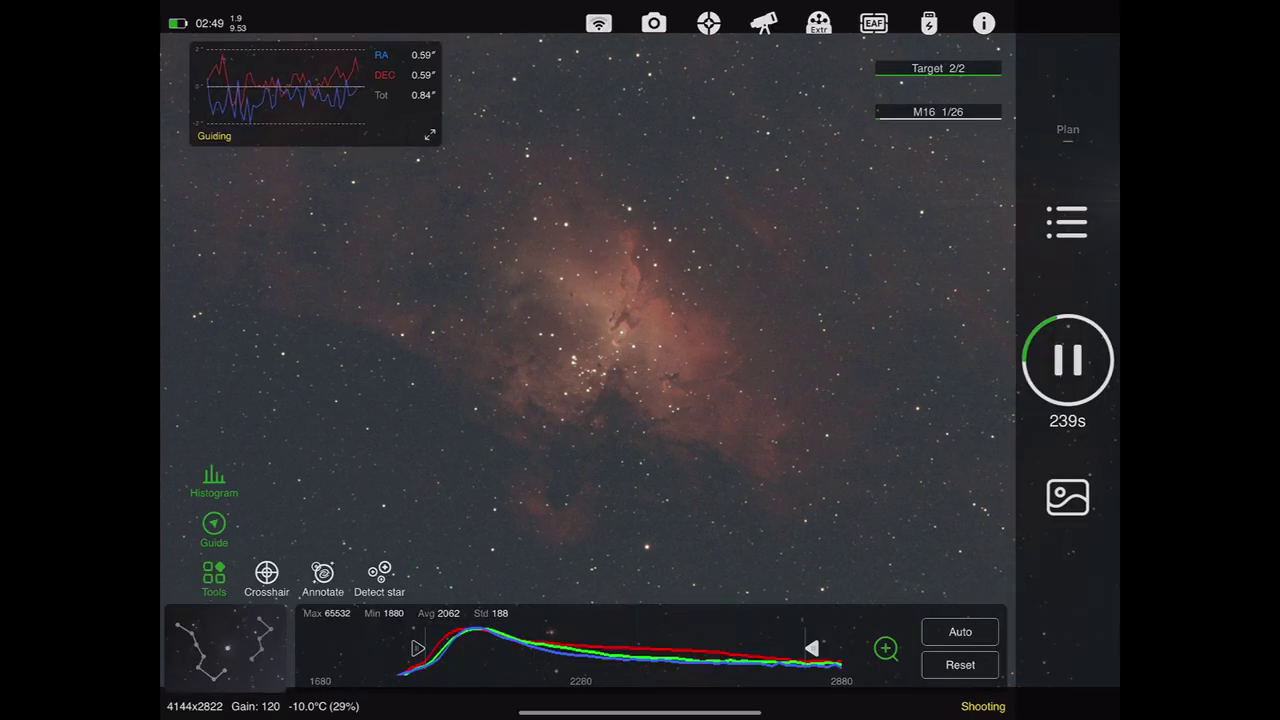
{"action": "left_click", "coordinate": [267, 571]}
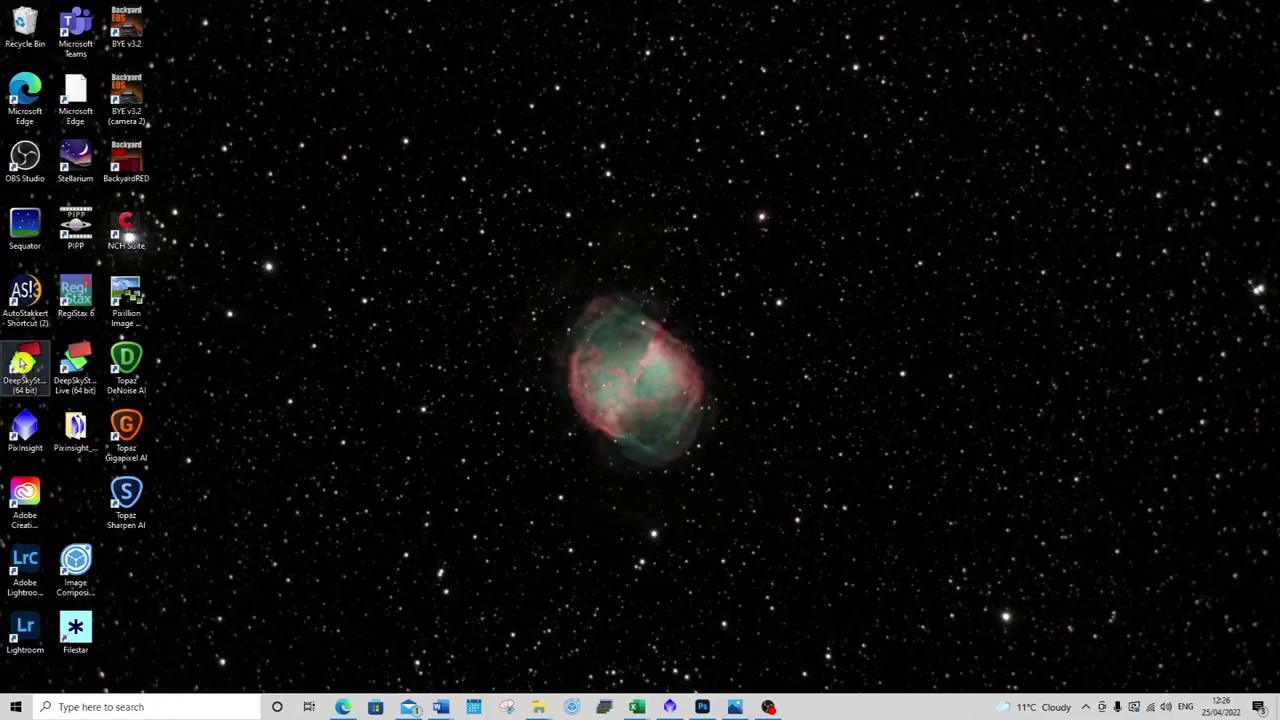
Launch DeepSkyStacker and add all nine FIT frames from 2022_04_24 Lights > M16.
{"action": "double_click", "coordinate": [23, 360]}
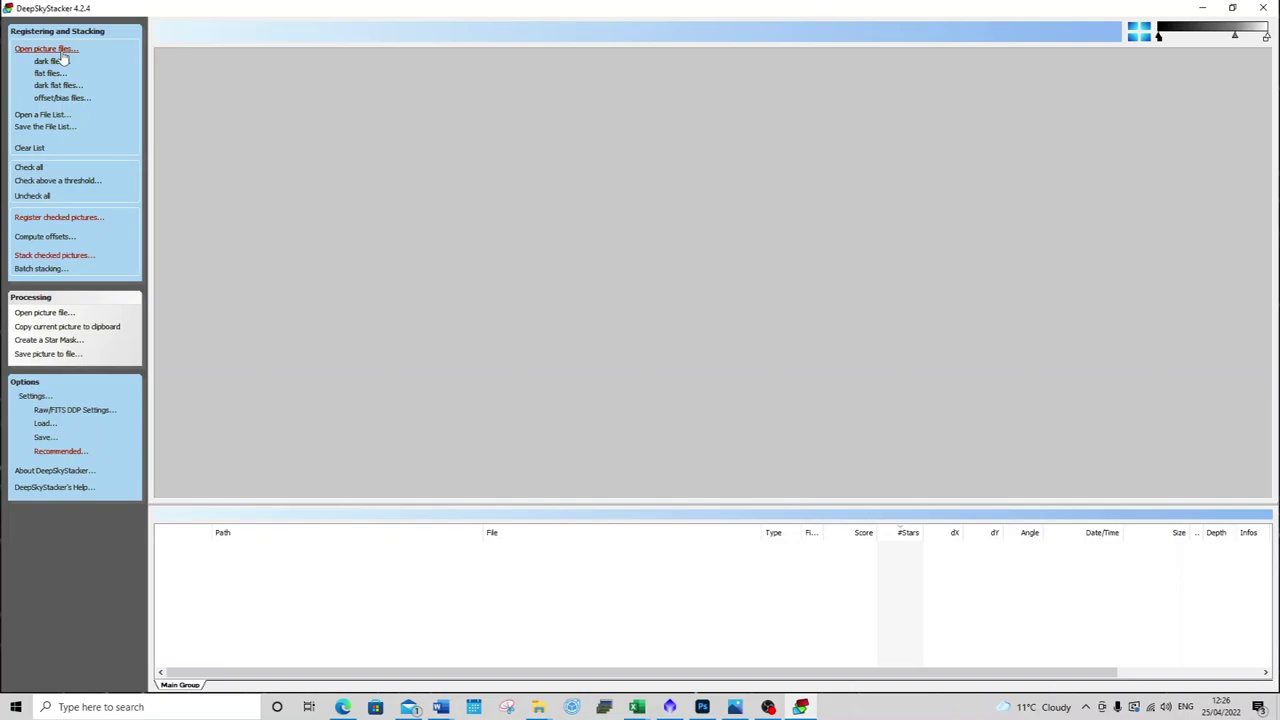
{"action": "left_click", "coordinate": [61, 53]}
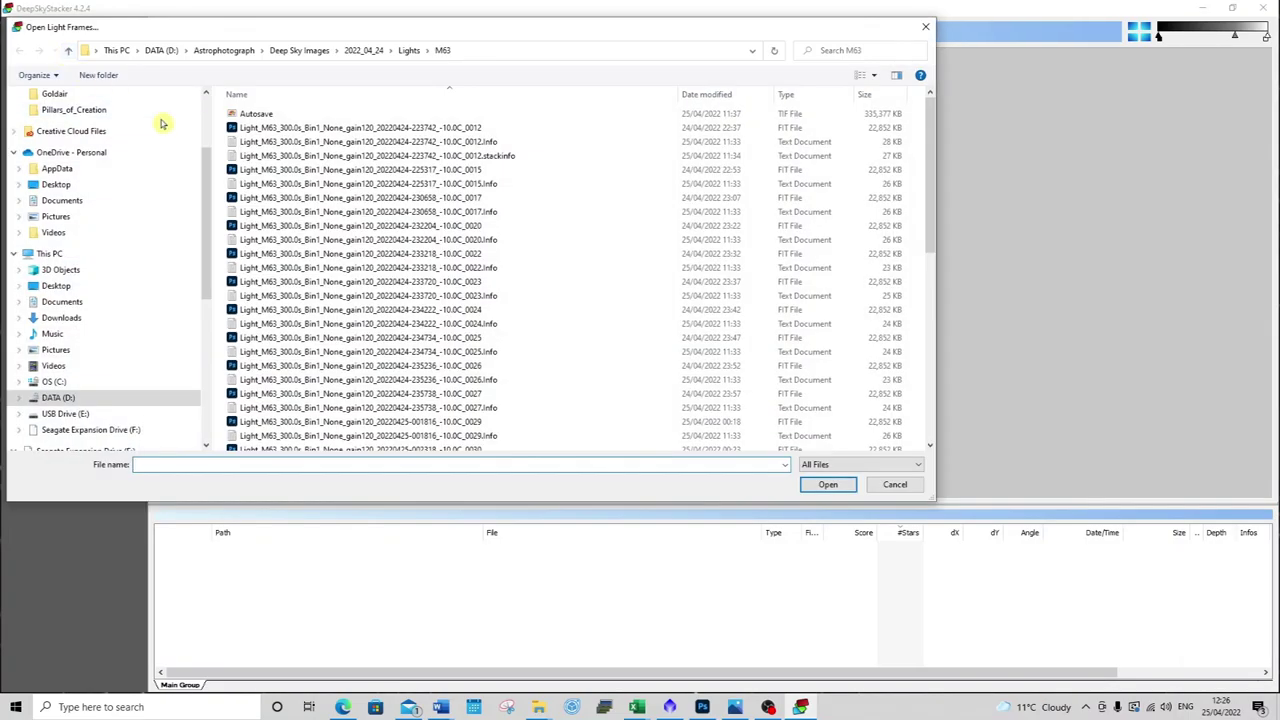
{"action": "left_click", "coordinate": [70, 52]}
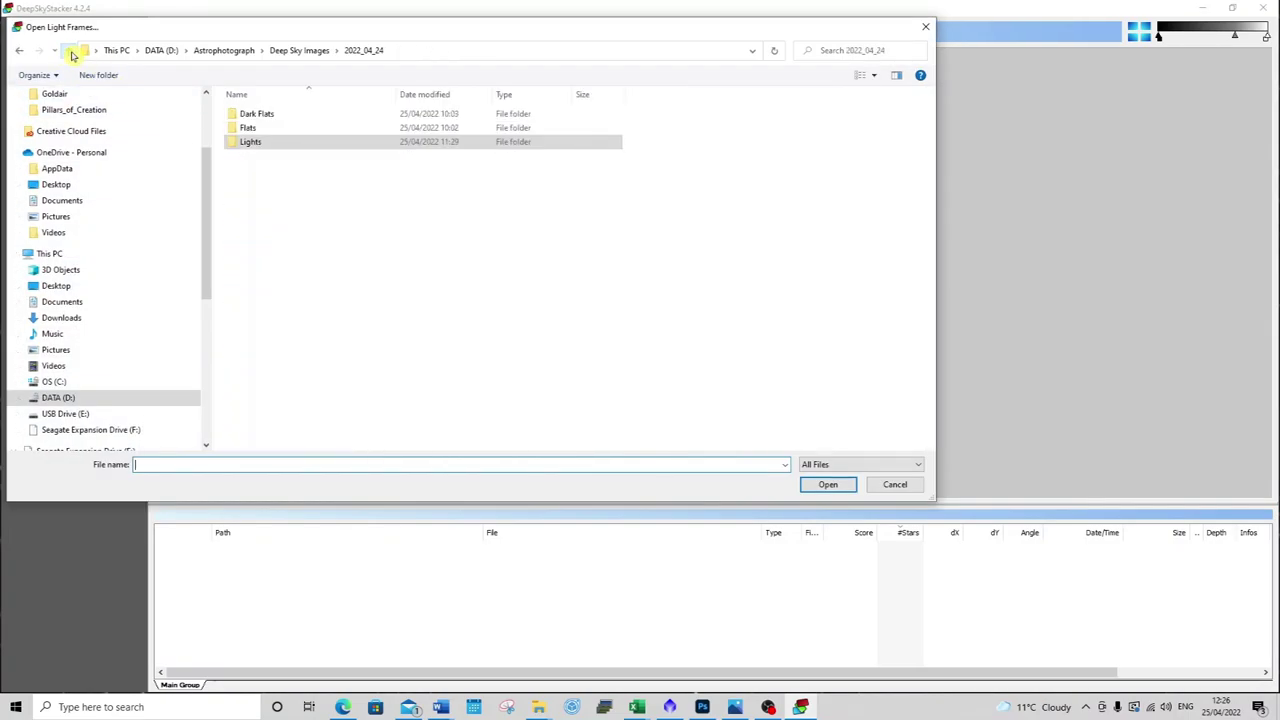
{"action": "double_click", "coordinate": [234, 142]}
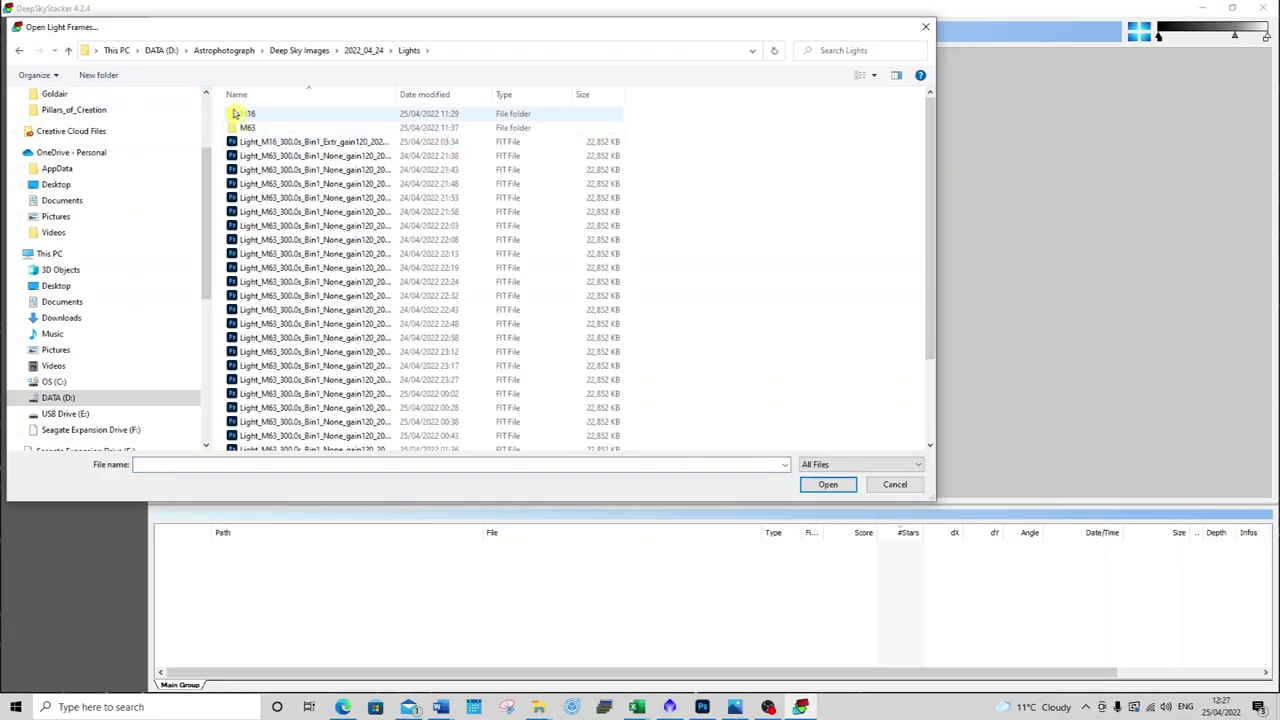
{"action": "double_click", "coordinate": [242, 114]}
{"action": "left_click_drag", "start_coordinate": [397, 94], "coordinate": [595, 98]}
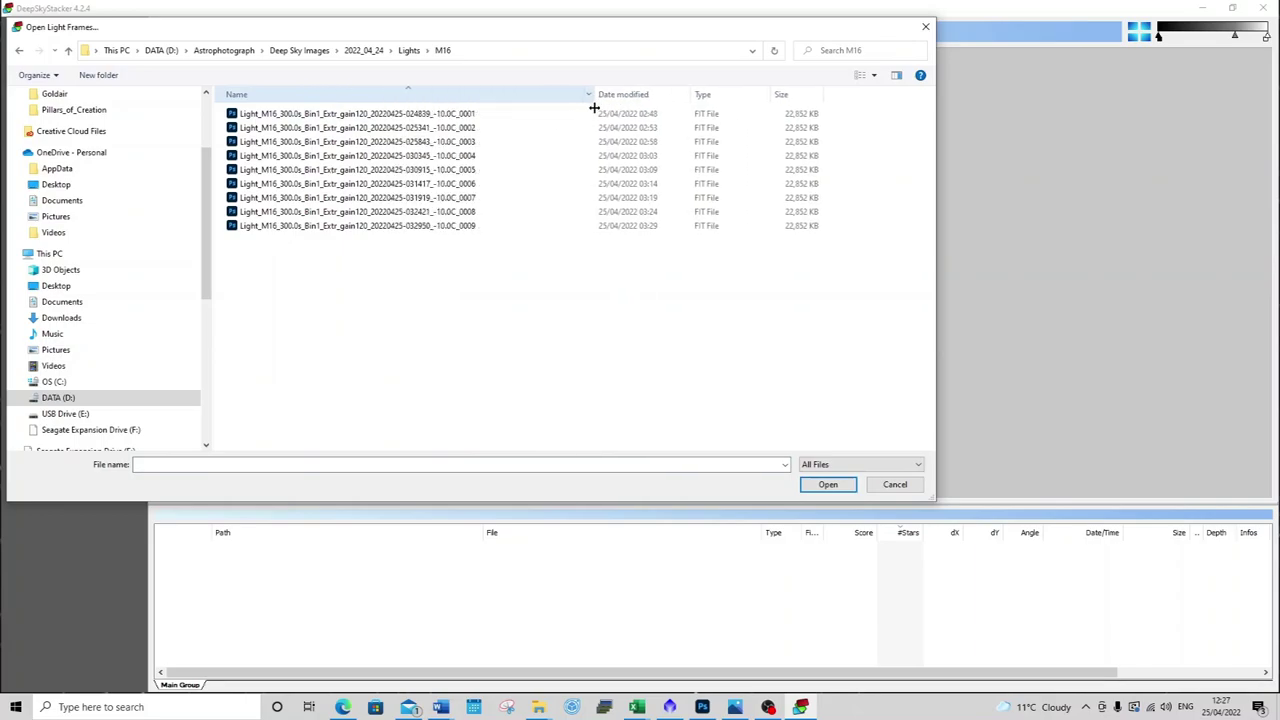
{"action": "left_click", "coordinate": [452, 120]}
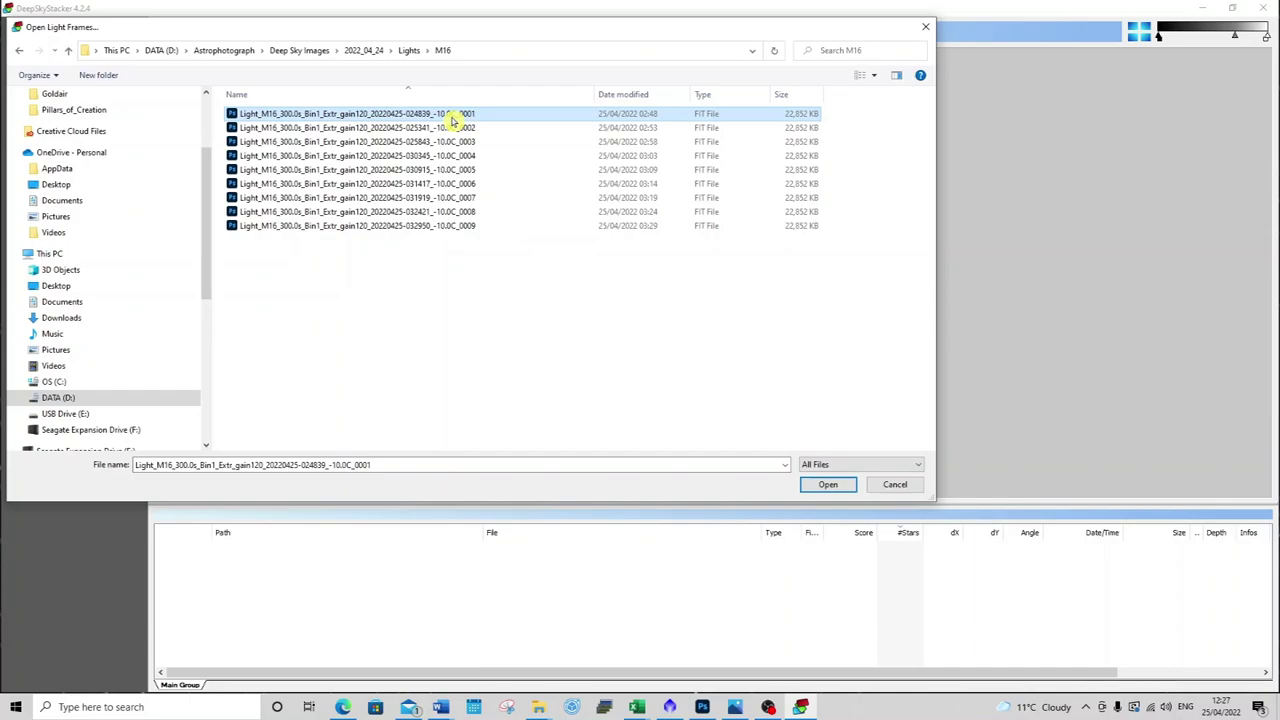
{"action": "left_click", "coordinate": [428, 226], "text": "shift"}
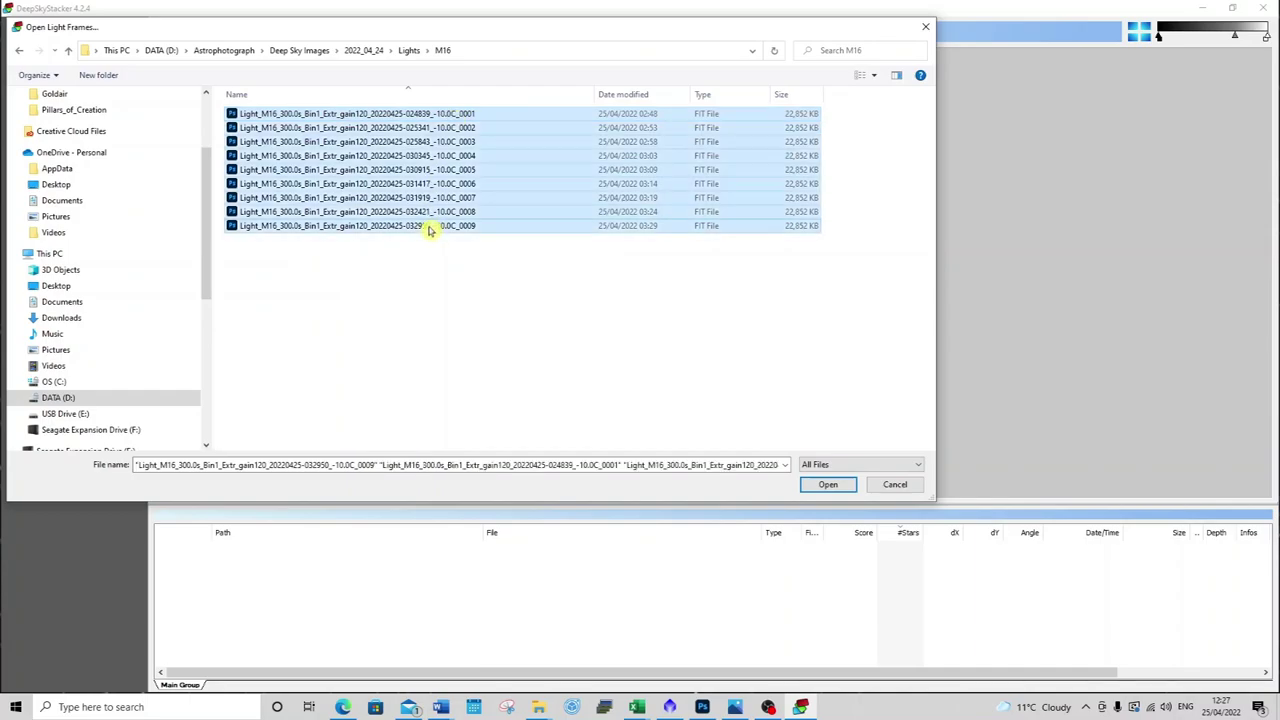
{"action": "left_click", "coordinate": [825, 486]}
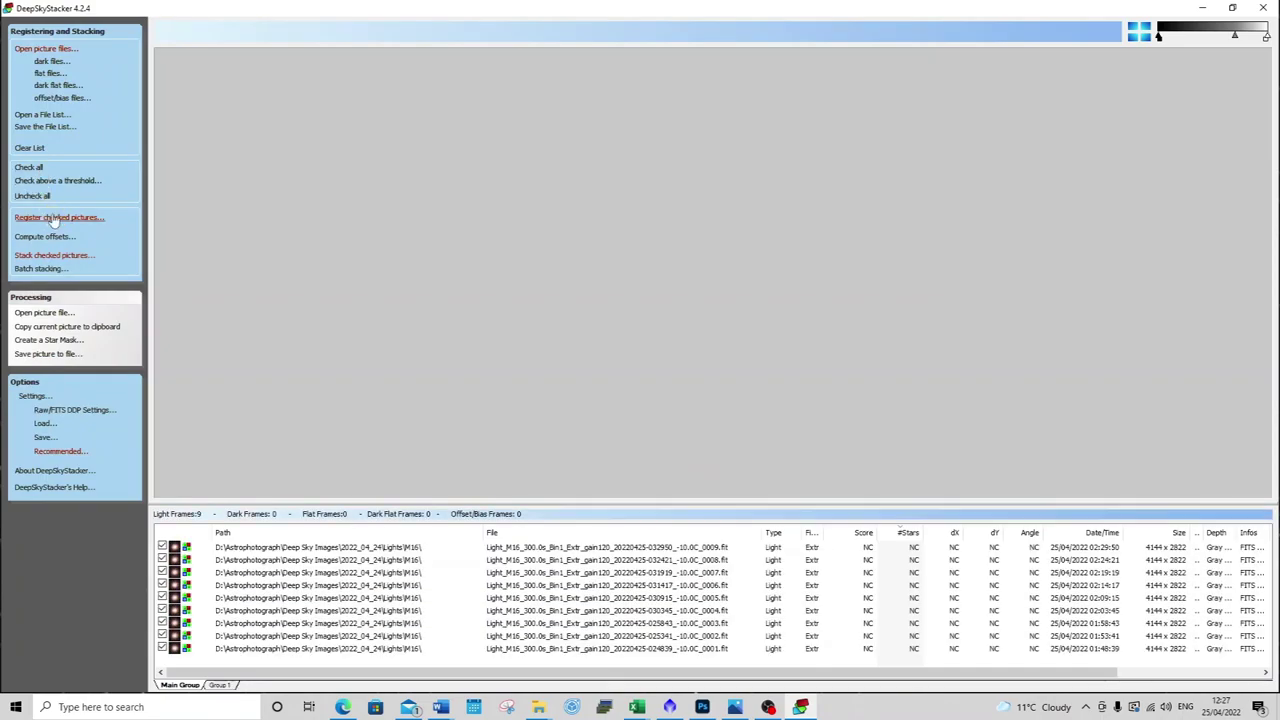
Register the nine M16 frames with a 2% star detection threshold after checking the star count.
{"action": "left_click", "coordinate": [55, 219]}
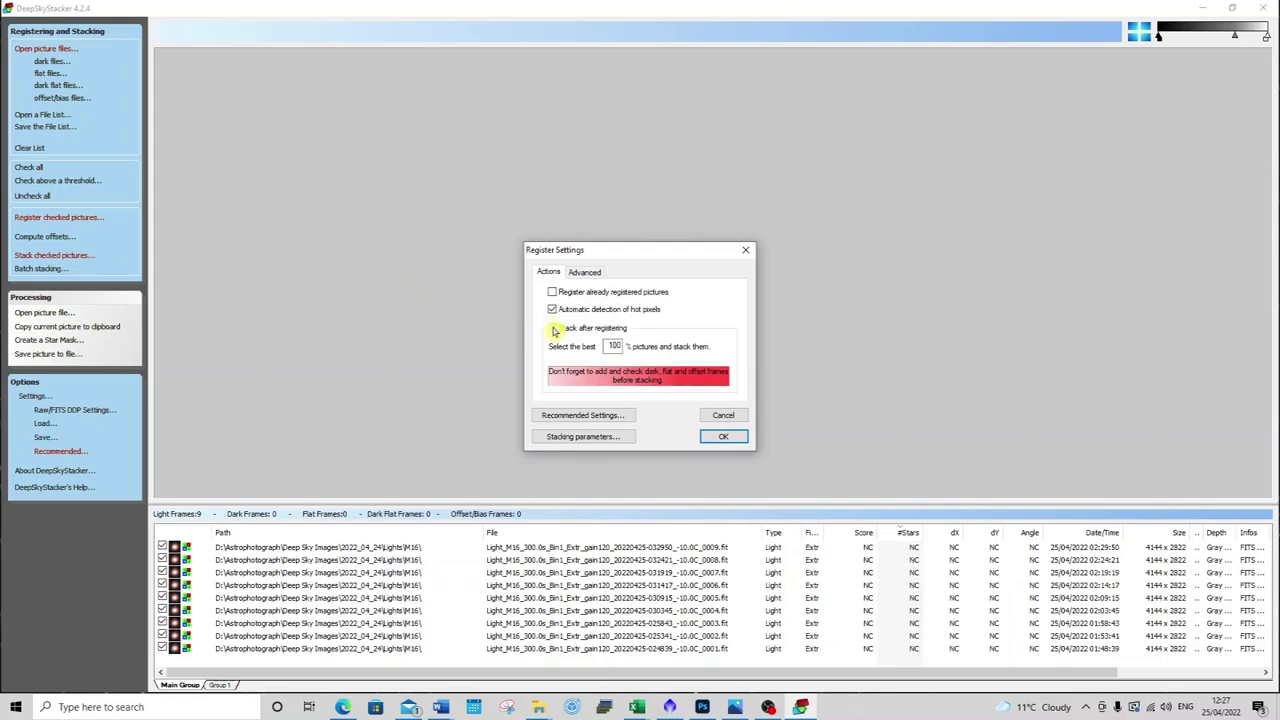
{"action": "left_click", "coordinate": [584, 274]}
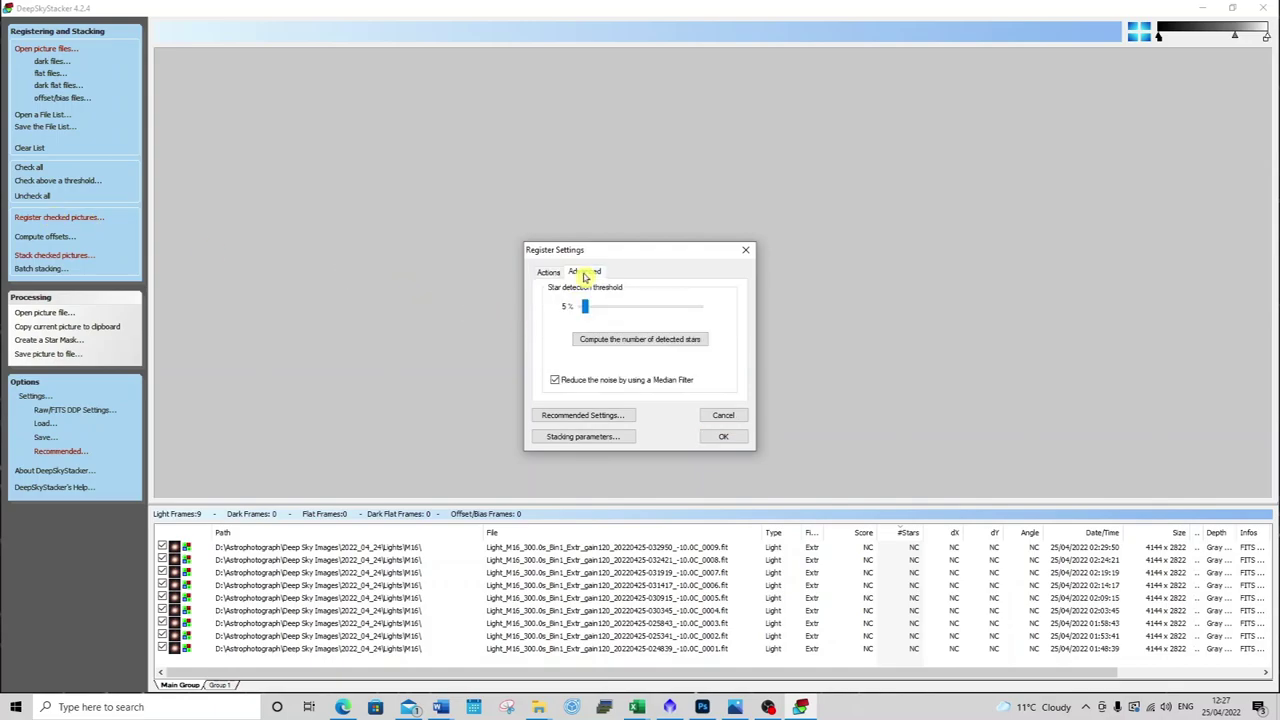
{"action": "left_click", "coordinate": [609, 345]}
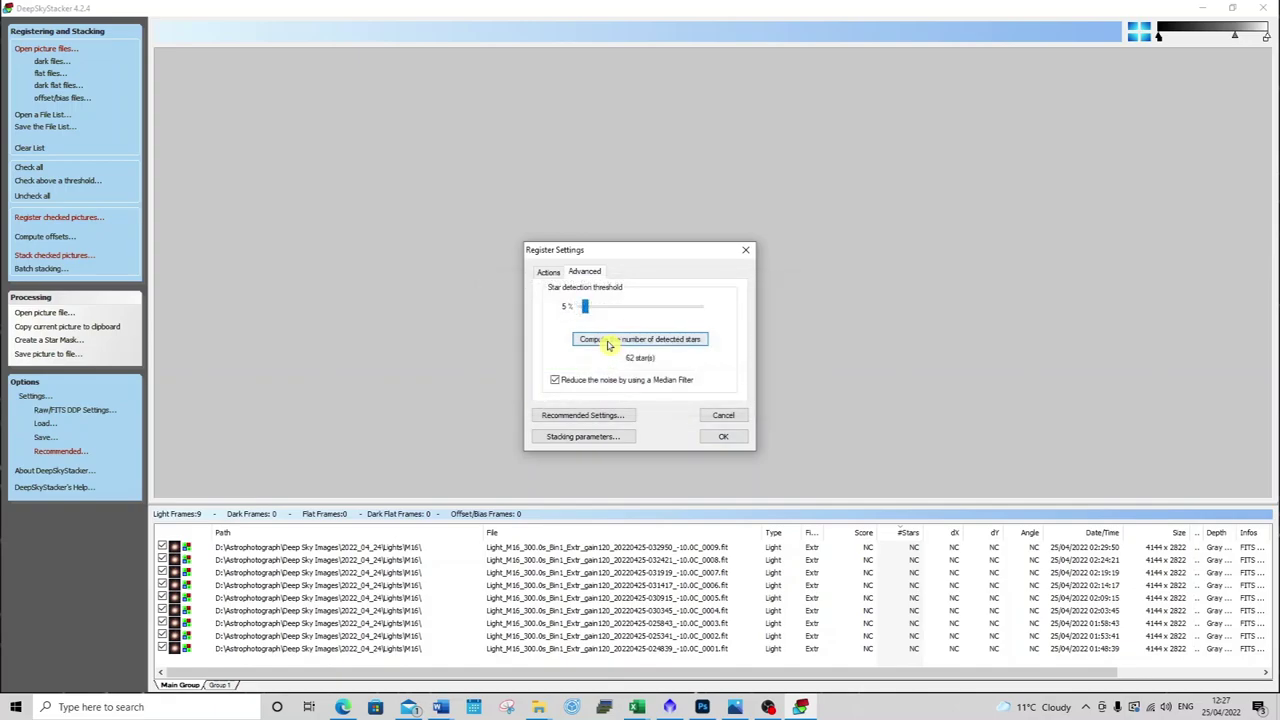
{"action": "left_click_drag", "start_coordinate": [585, 307], "coordinate": [581, 307]}
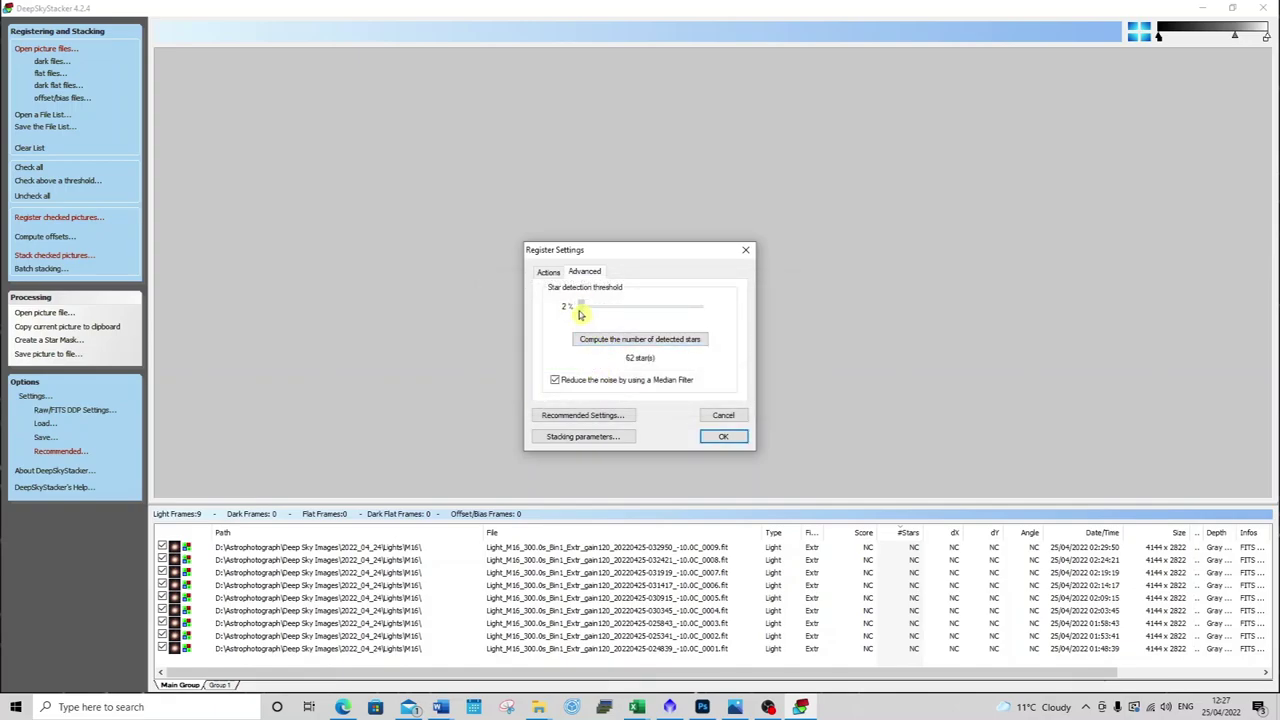
{"action": "left_click", "coordinate": [593, 341]}
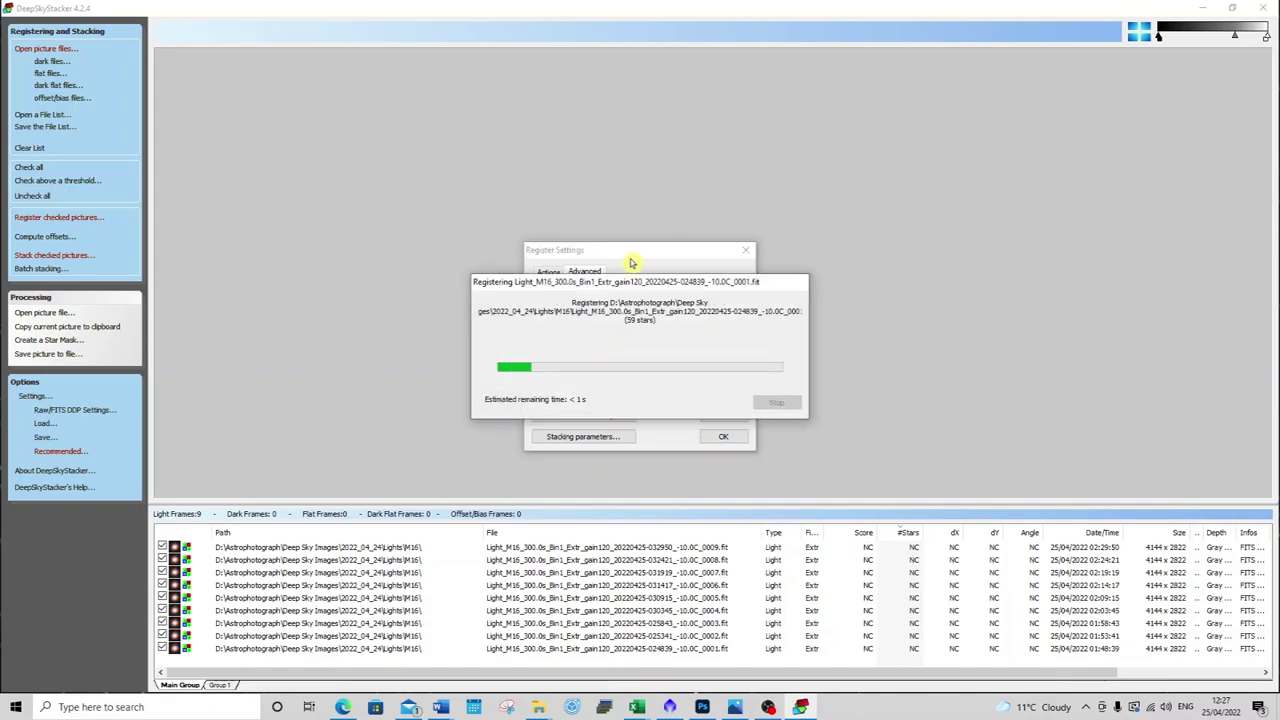
{"action": "left_click", "coordinate": [723, 436]}
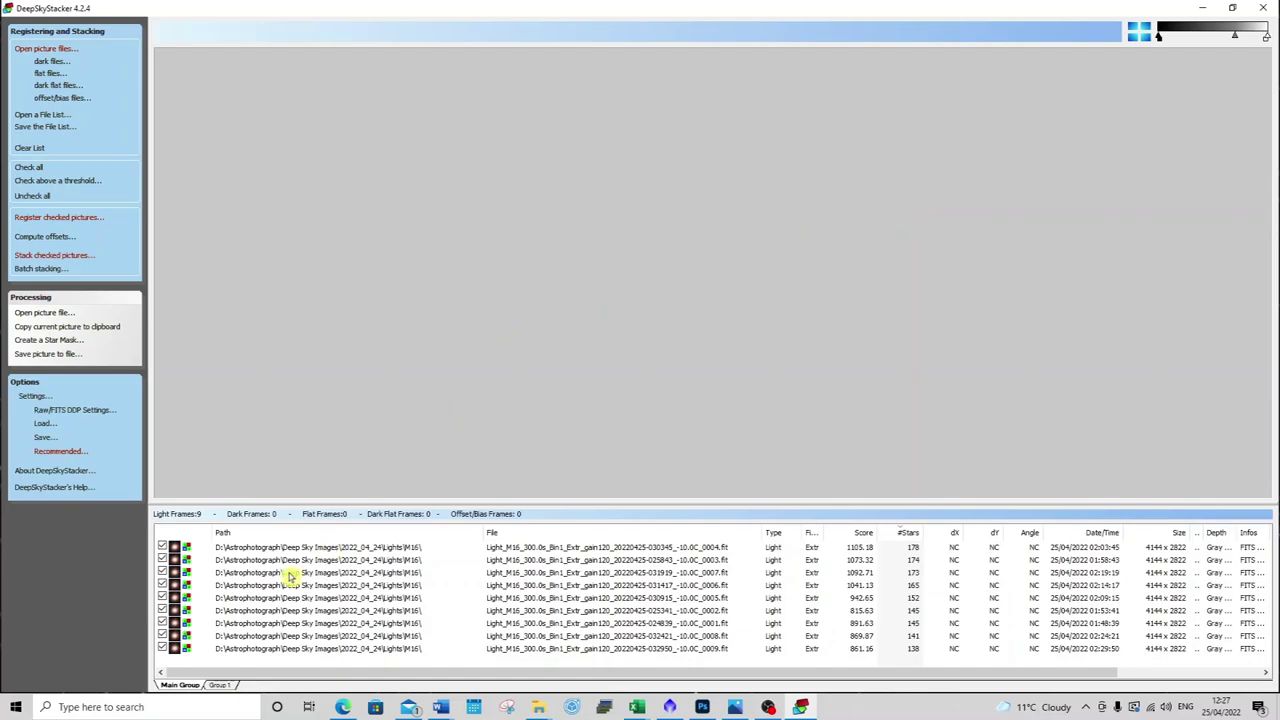
Keep only the second-best scored M16 frame in the main list, removing the other eight.
{"action": "left_click", "coordinate": [222, 562]}
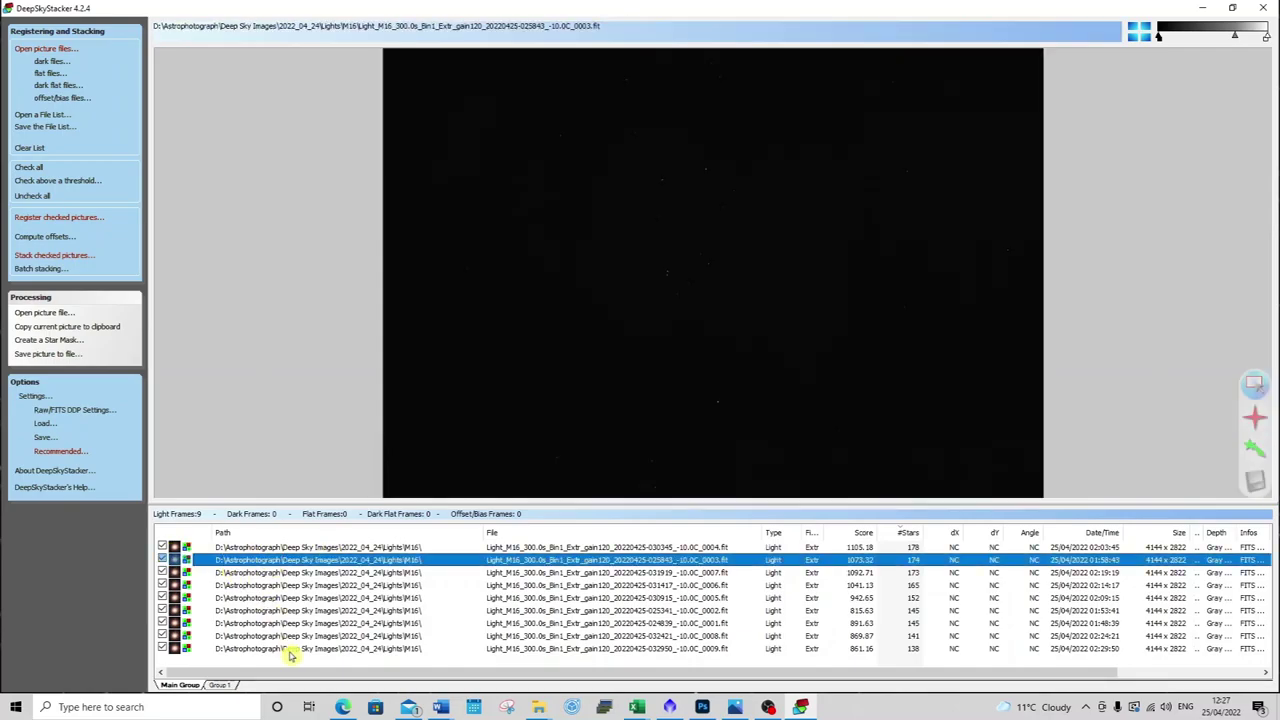
{"action": "left_click", "coordinate": [290, 649], "text": "shift"}
{"action": "right_click", "coordinate": [308, 644]}
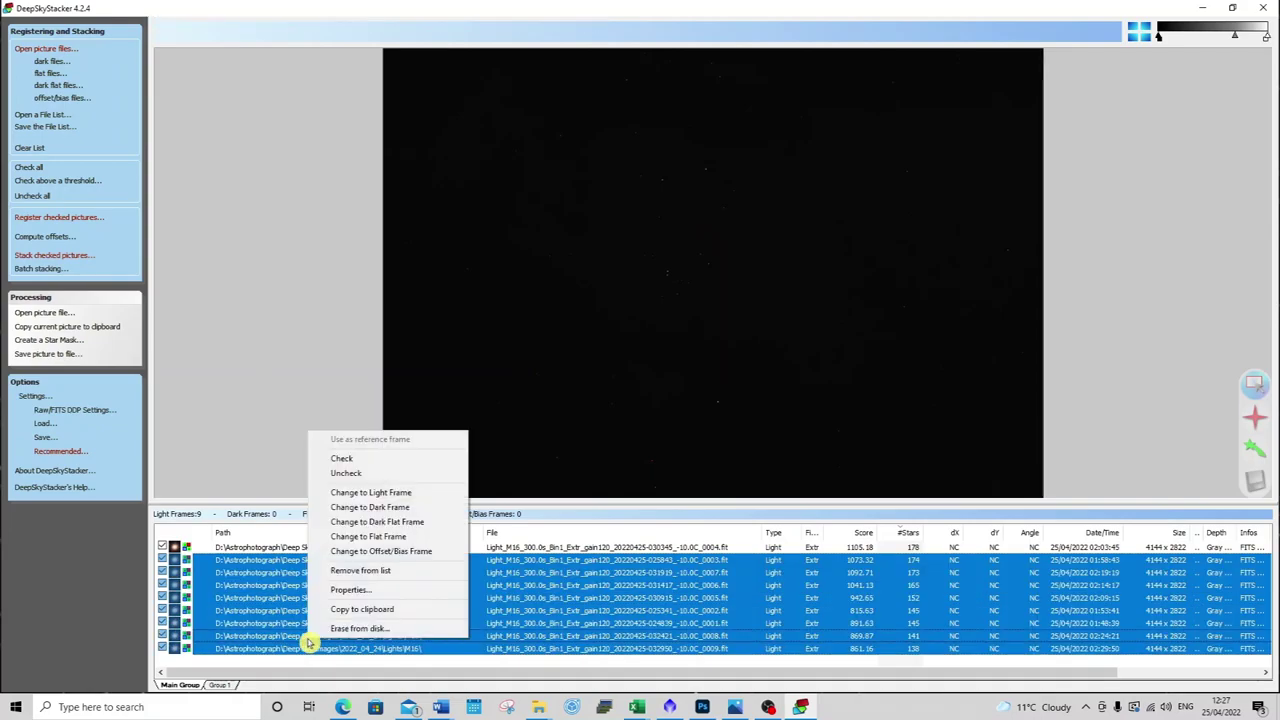
{"action": "left_click", "coordinate": [394, 571]}
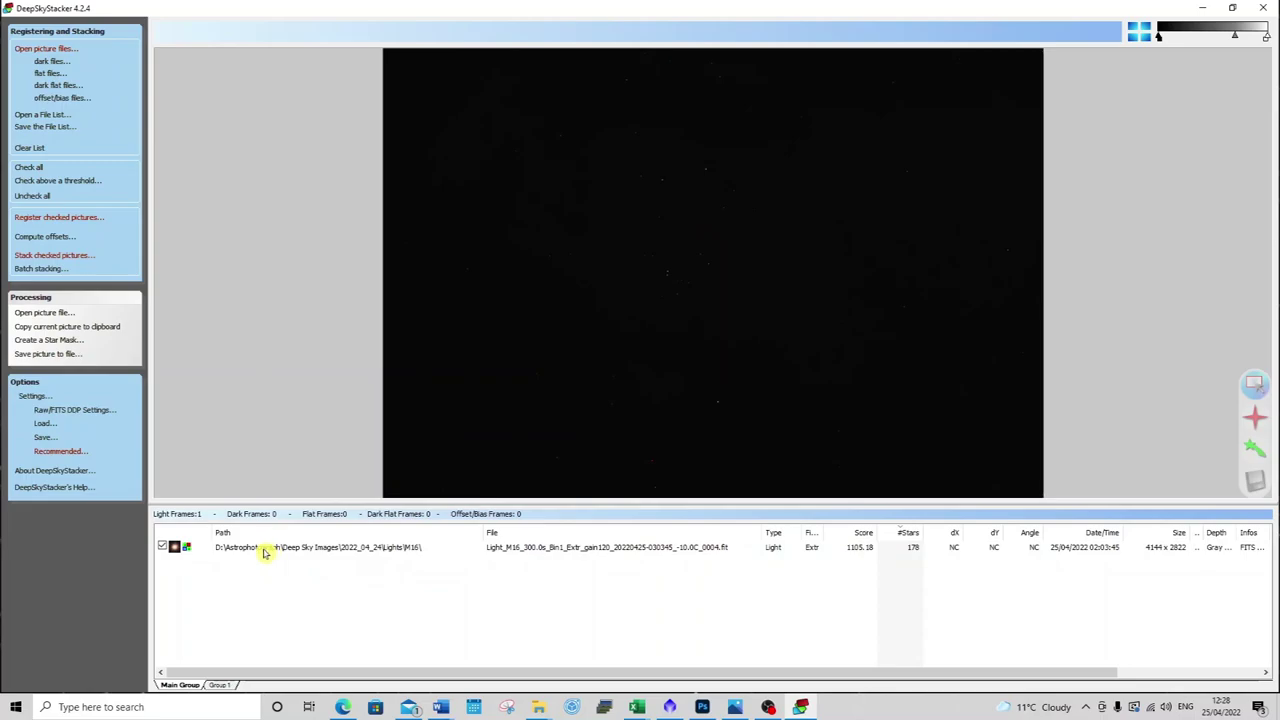
Add FIT frames 0001–0003 and 0005–0009 to Group 1, skipping frame 0004.
{"action": "left_click", "coordinate": [220, 685]}
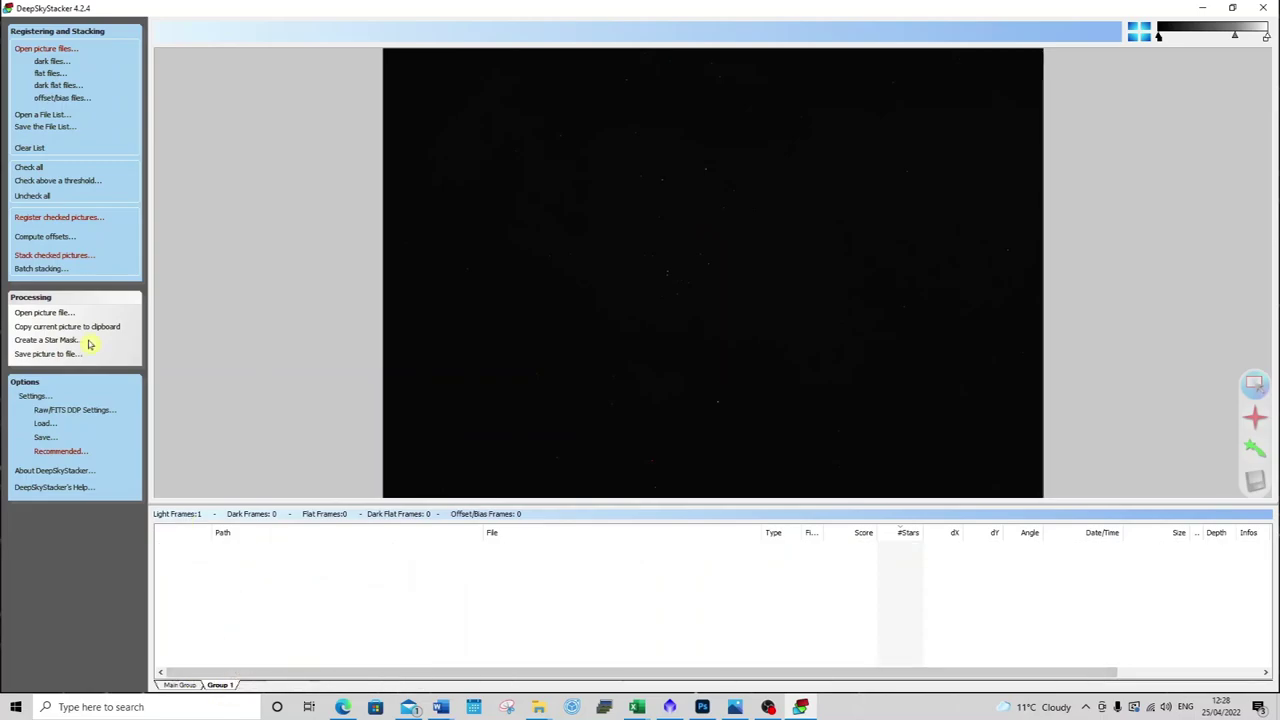
{"action": "left_click", "coordinate": [52, 49]}
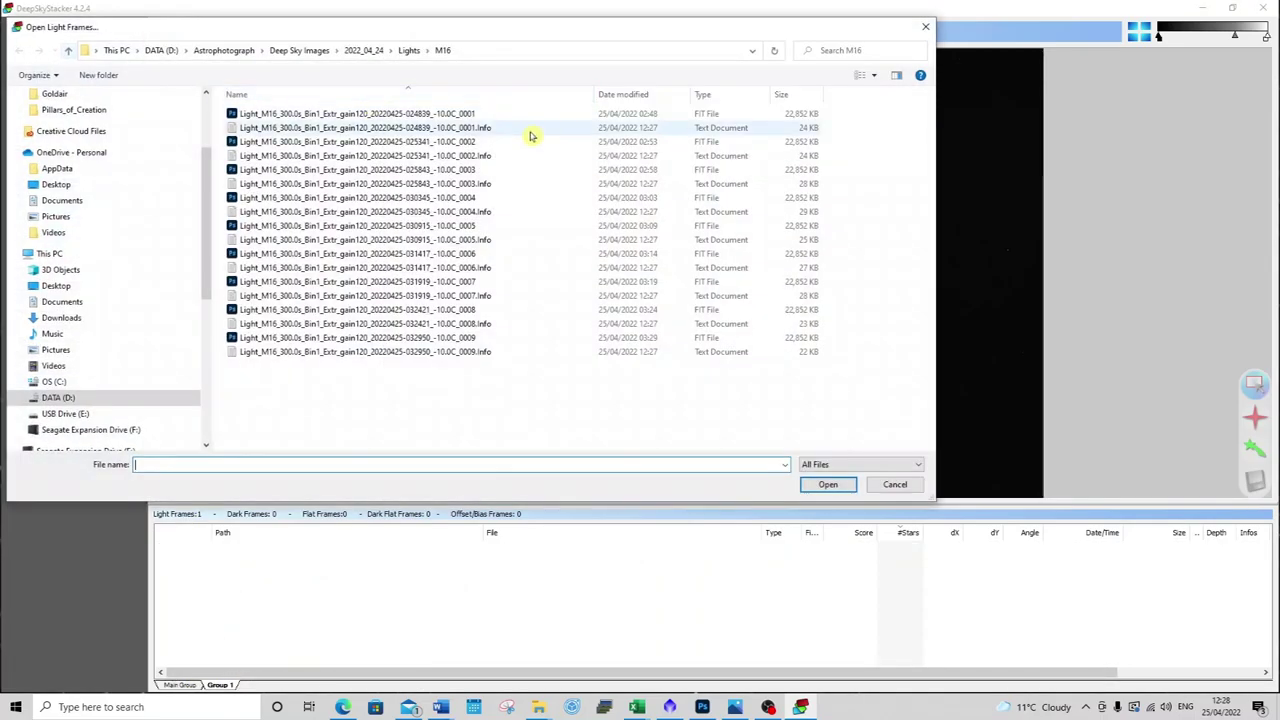
{"action": "left_click", "coordinate": [750, 97]}
{"action": "left_click", "coordinate": [467, 118]}
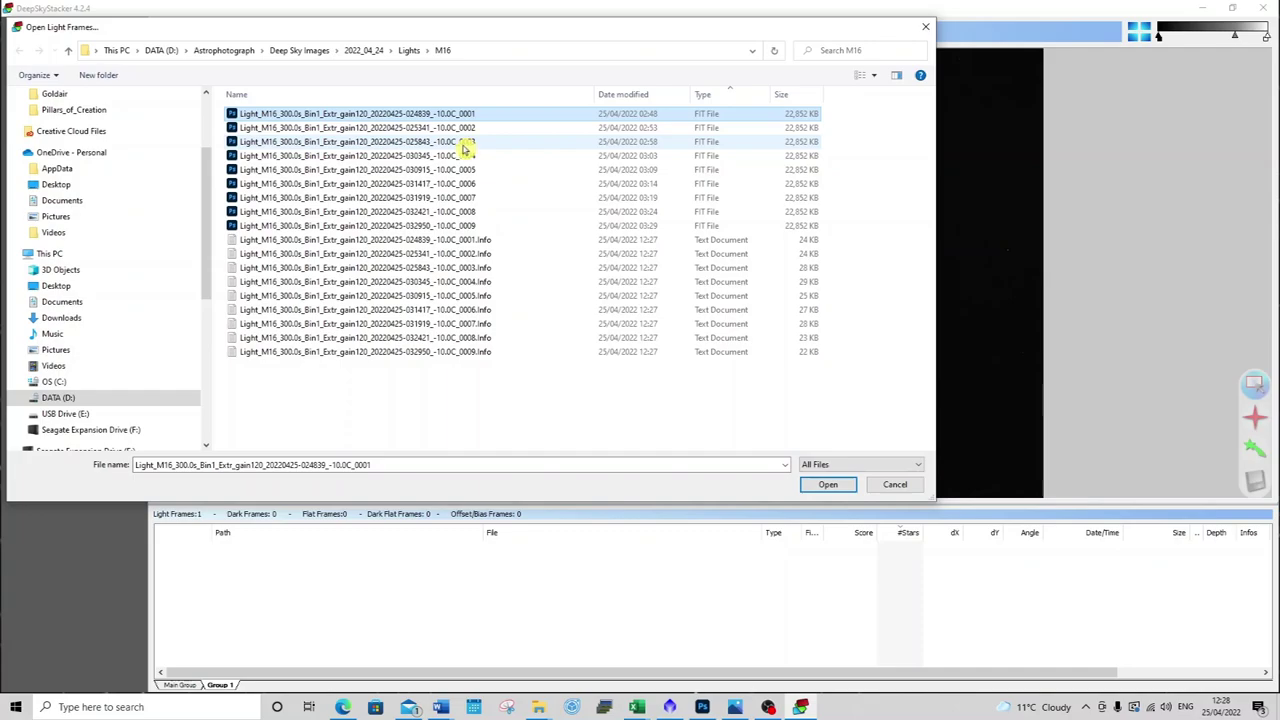
{"action": "left_click", "coordinate": [466, 143], "text": "shift"}
{"action": "left_click", "coordinate": [466, 172], "text": "ctrl"}
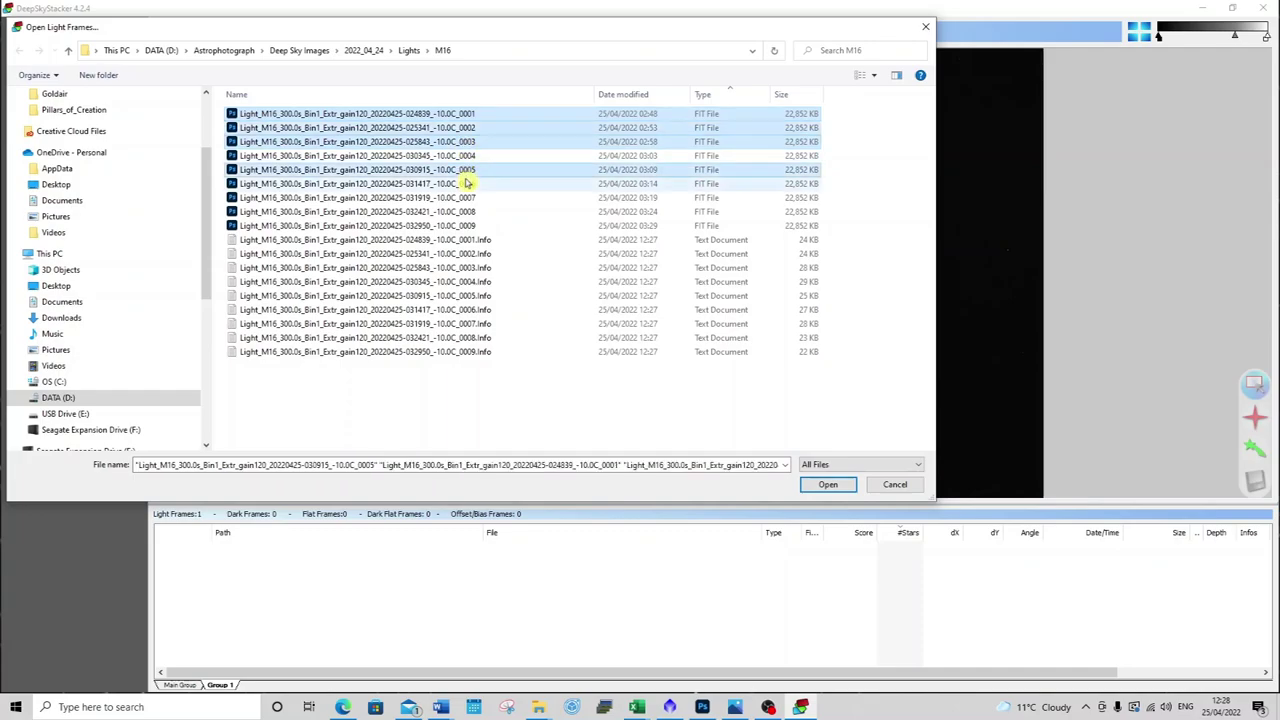
{"action": "left_click", "coordinate": [470, 184], "text": "ctrl"}
{"action": "left_click", "coordinate": [471, 198], "text": "ctrl"}
{"action": "left_click", "coordinate": [462, 212], "text": "ctrl"}
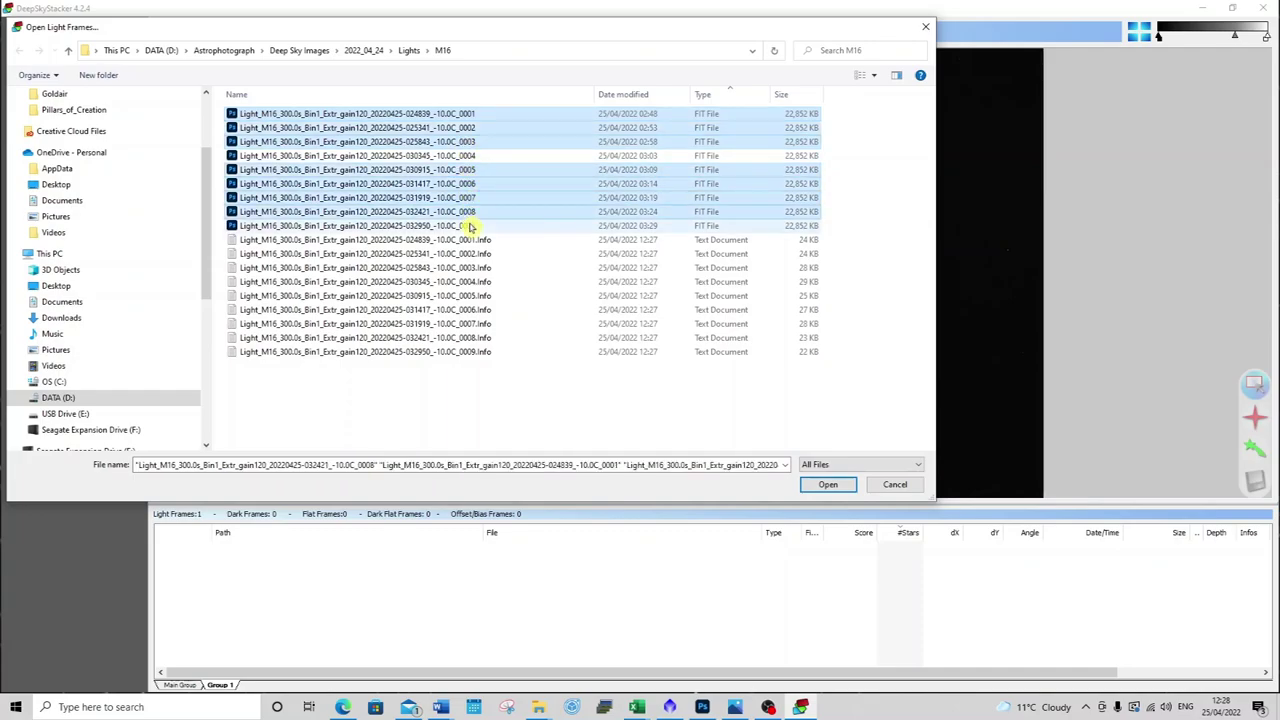
{"action": "left_click", "coordinate": [465, 226], "text": "ctrl"}
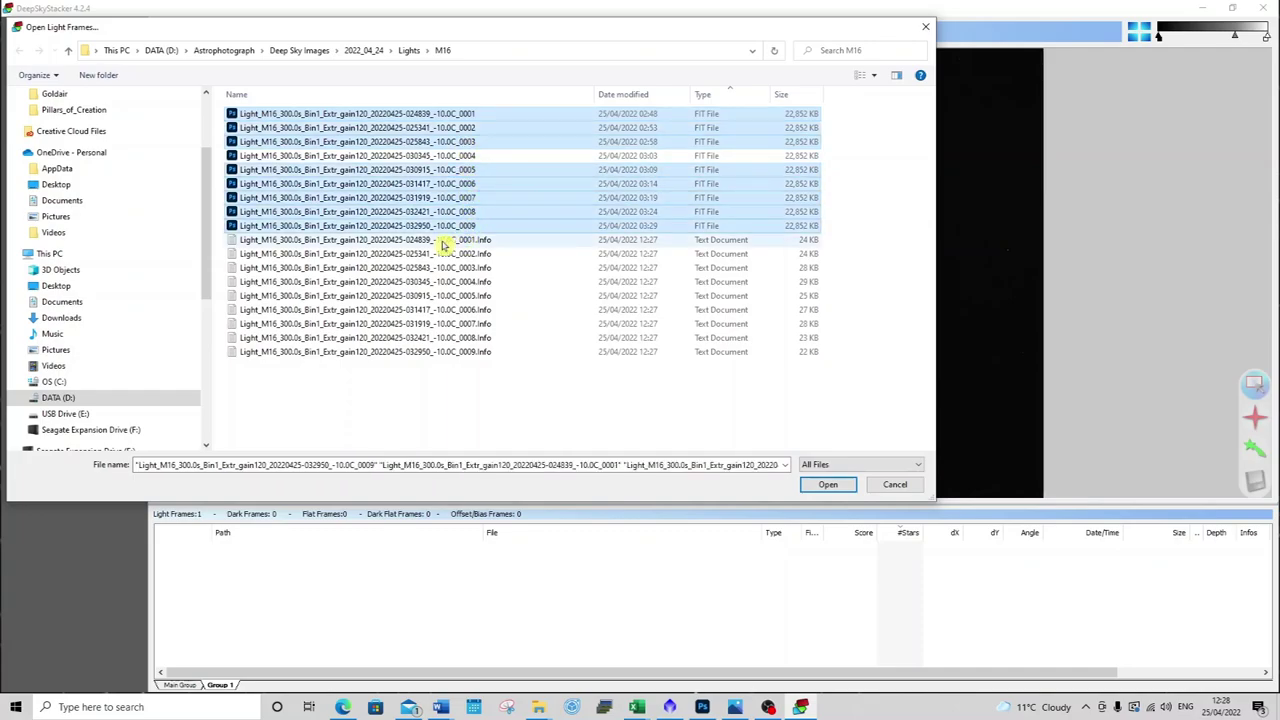
{"action": "left_click", "coordinate": [845, 486]}
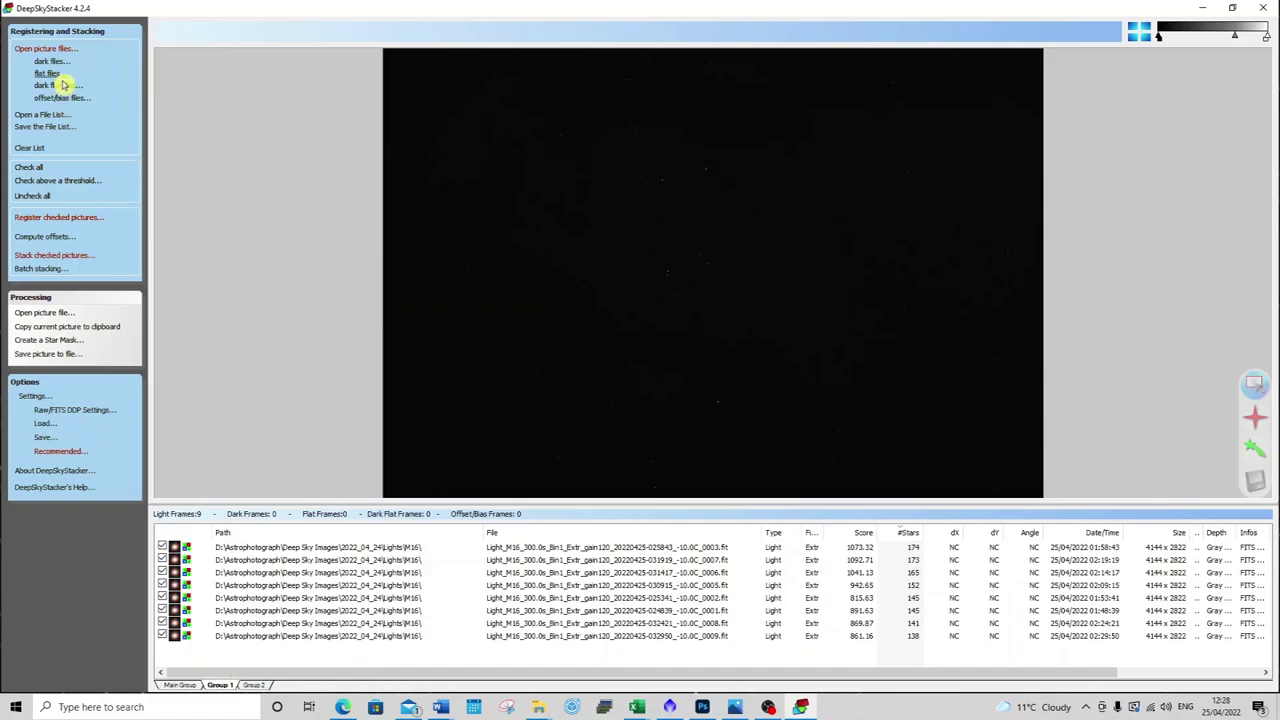
Load the seven FIT frames from 2022_04_15\Lights\M16 into Group 2.
{"action": "left_click", "coordinate": [253, 685]}
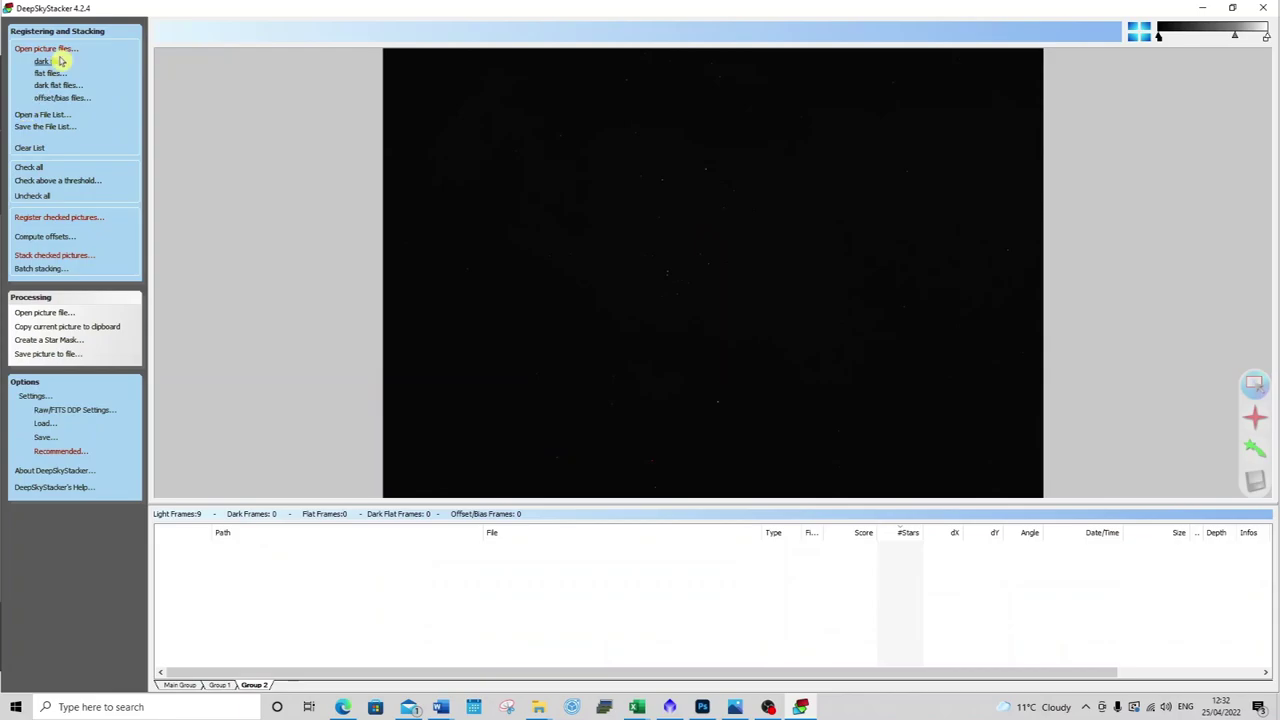
{"action": "left_click", "coordinate": [62, 49]}
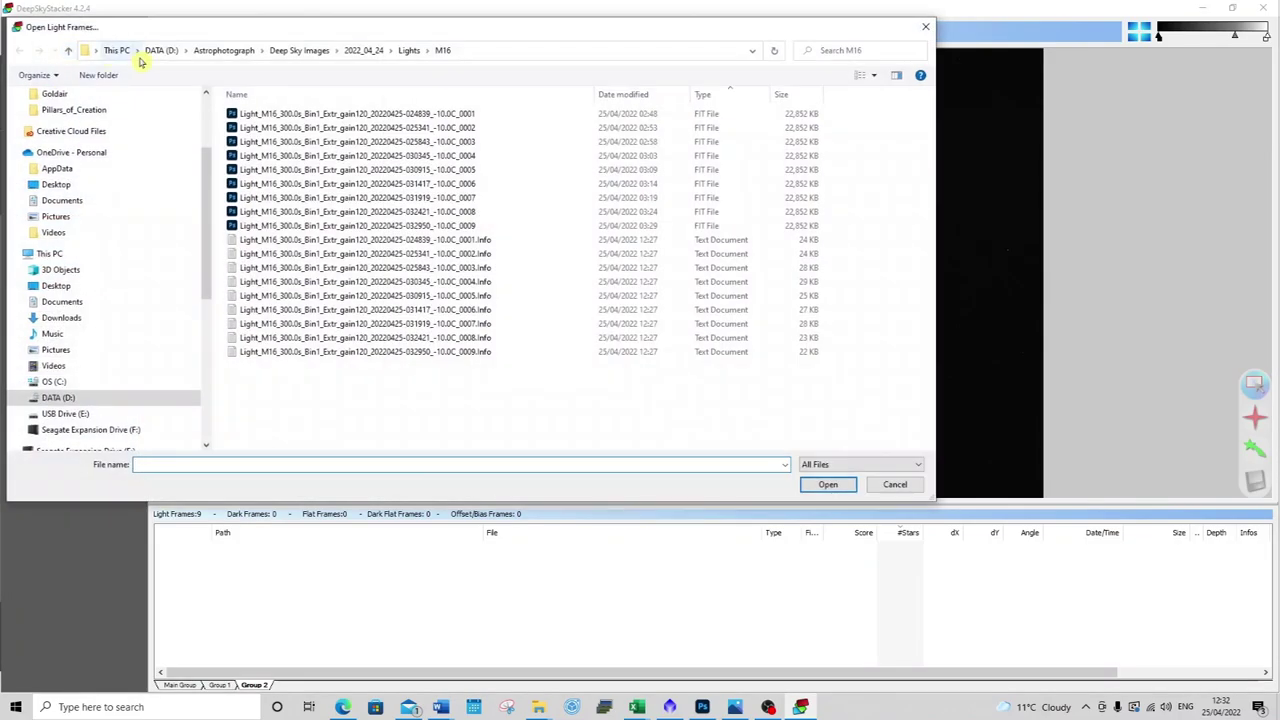
{"action": "left_click", "coordinate": [72, 52]}
{"action": "left_click", "coordinate": [72, 52]}
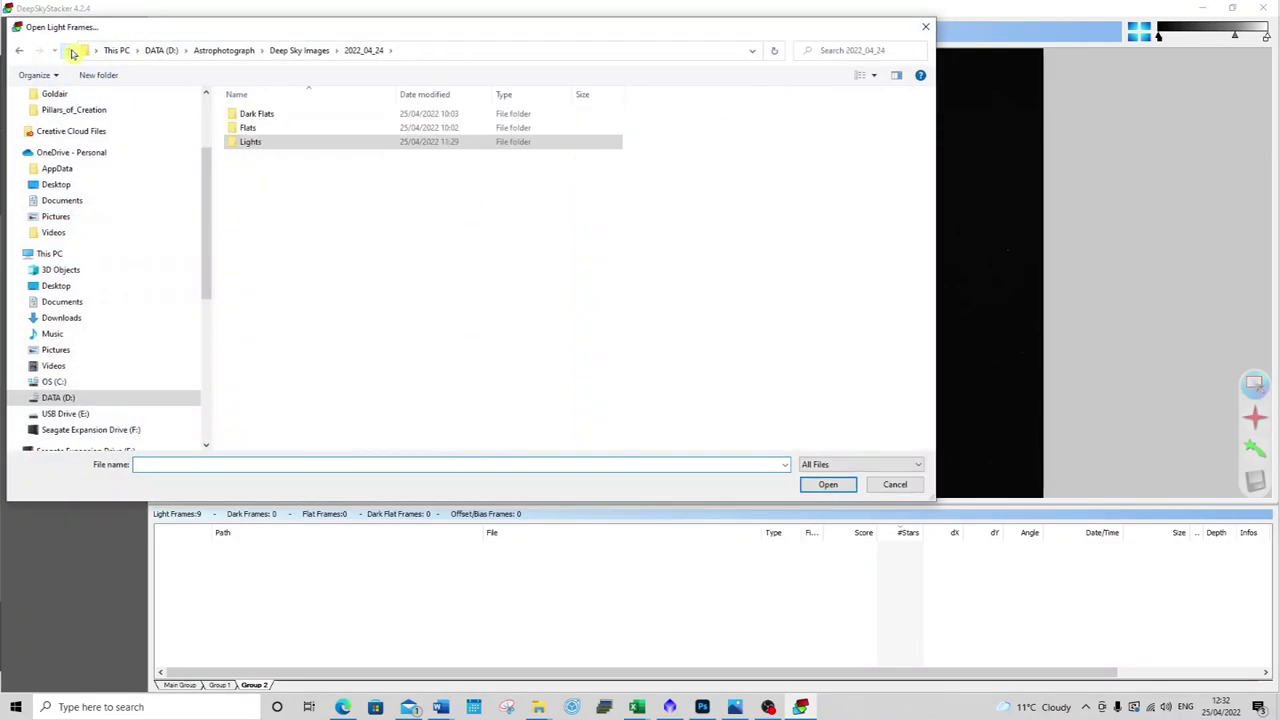
{"action": "left_click", "coordinate": [72, 52]}
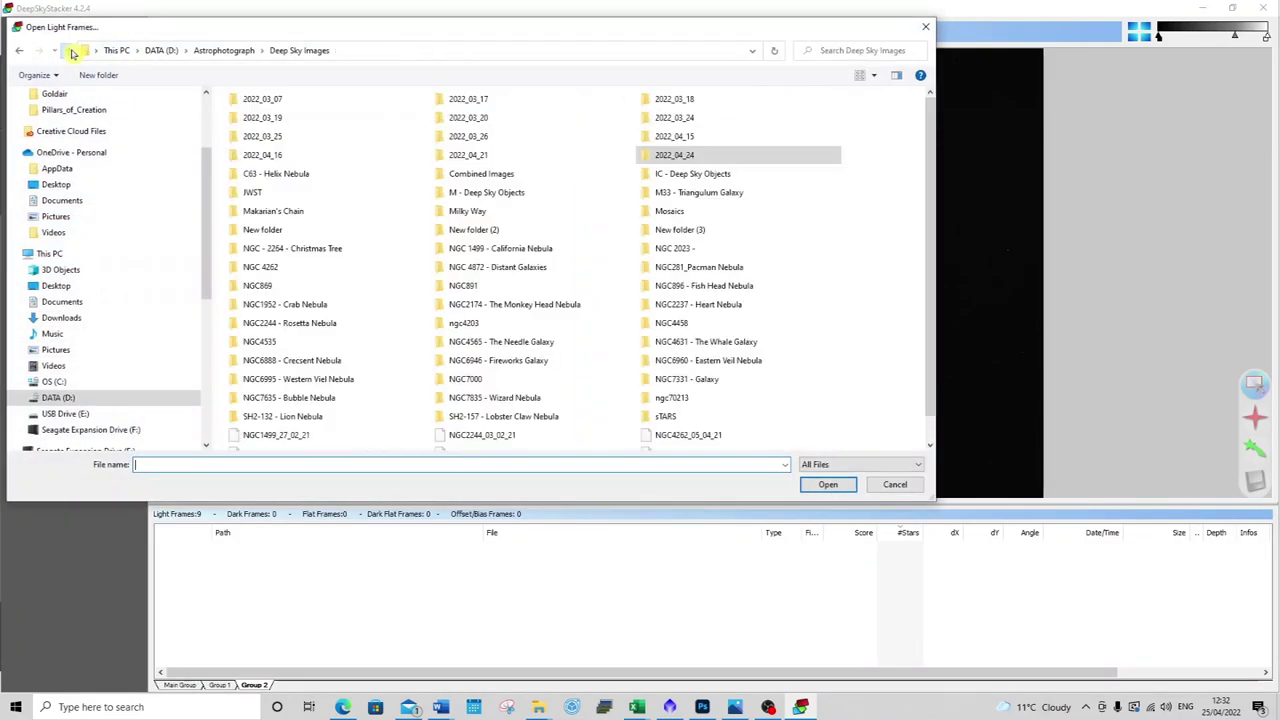
{"action": "double_click", "coordinate": [636, 141]}
{"action": "left_click", "coordinate": [233, 133]}
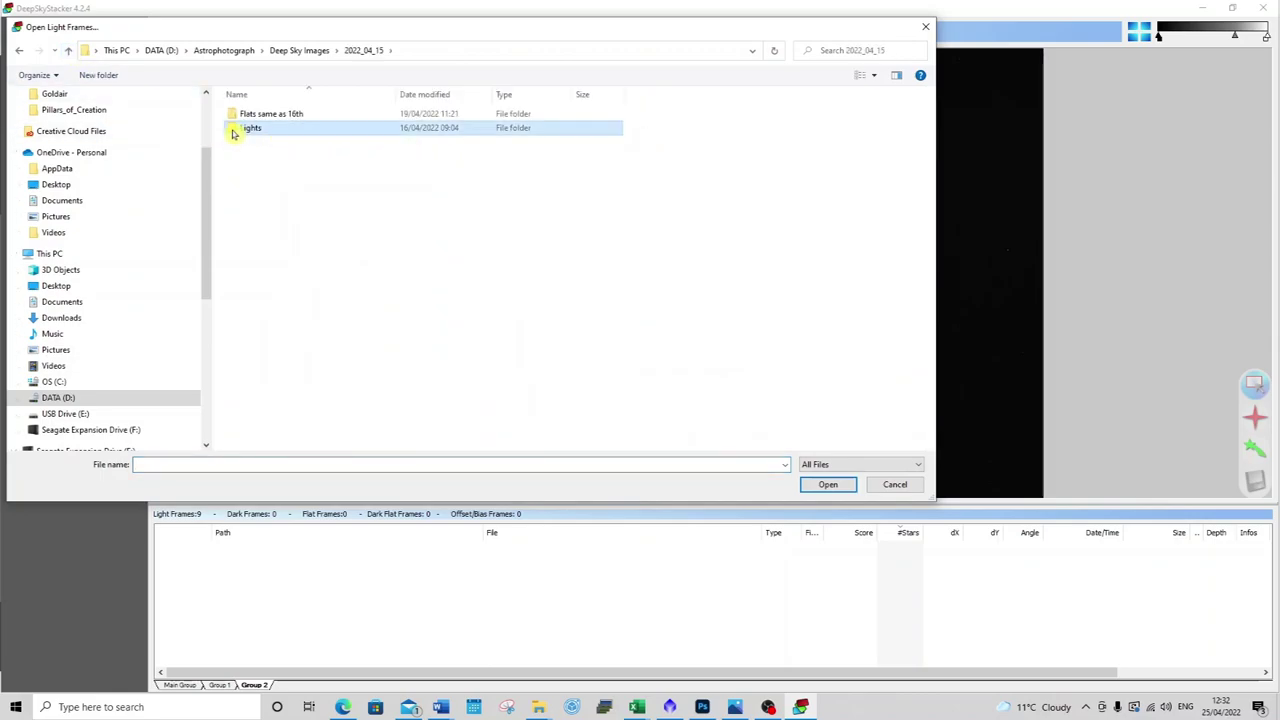
{"action": "double_click", "coordinate": [233, 133]}
{"action": "double_click", "coordinate": [237, 127]}
{"action": "left_click", "coordinate": [289, 116]}
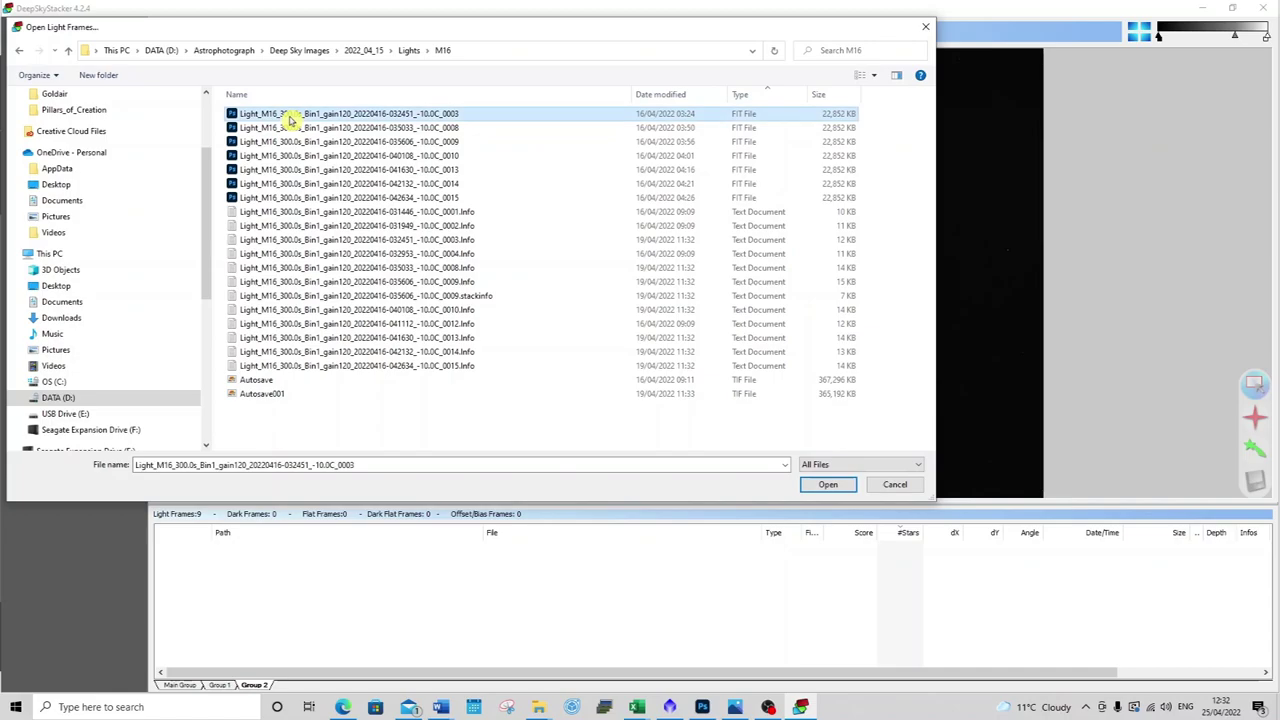
{"action": "left_click", "coordinate": [290, 197], "text": "shift"}
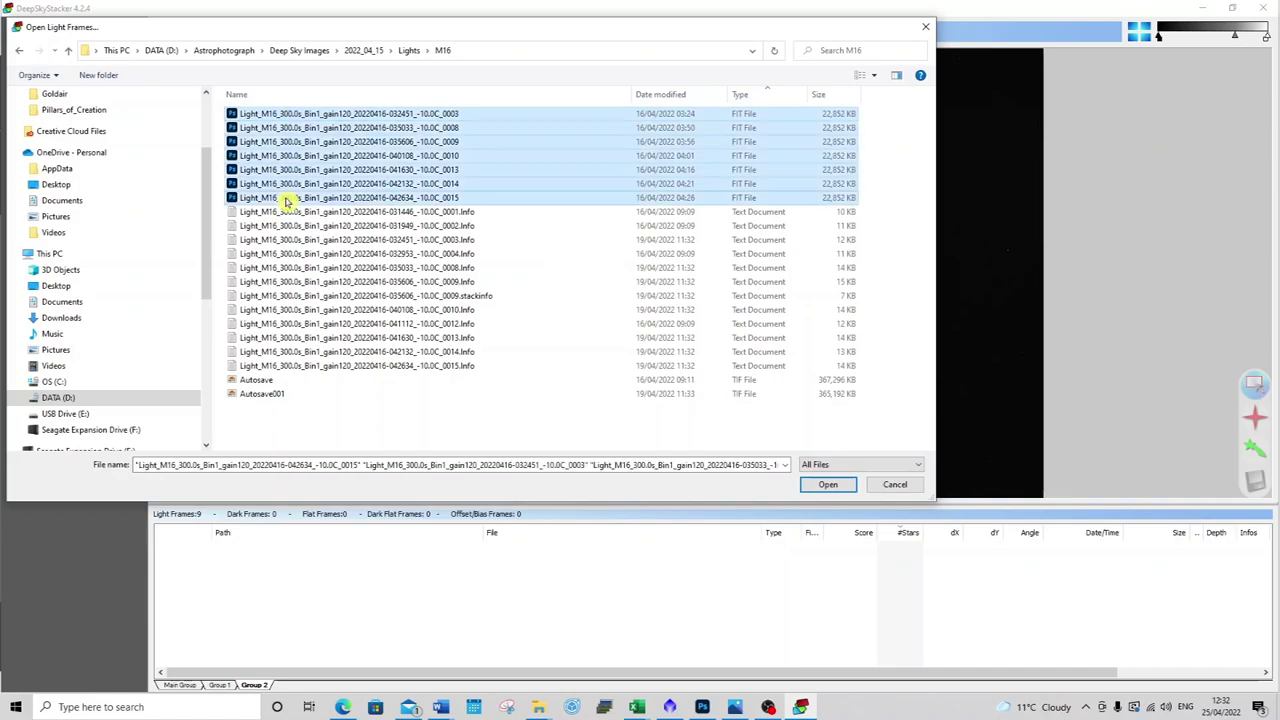
{"action": "left_click", "coordinate": [812, 483]}
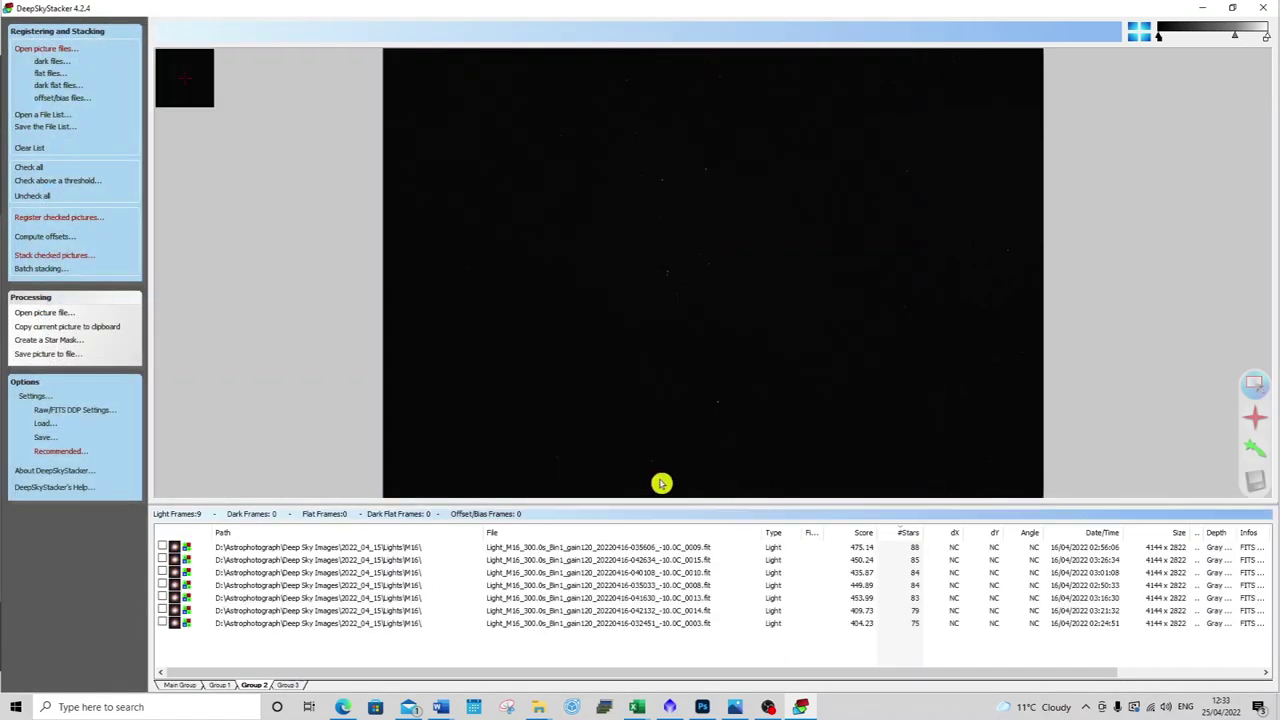
Add MasterDark_Gain120_300s_@-10_25Frames to the Main Group as its dark frame.
{"action": "left_click", "coordinate": [181, 686]}
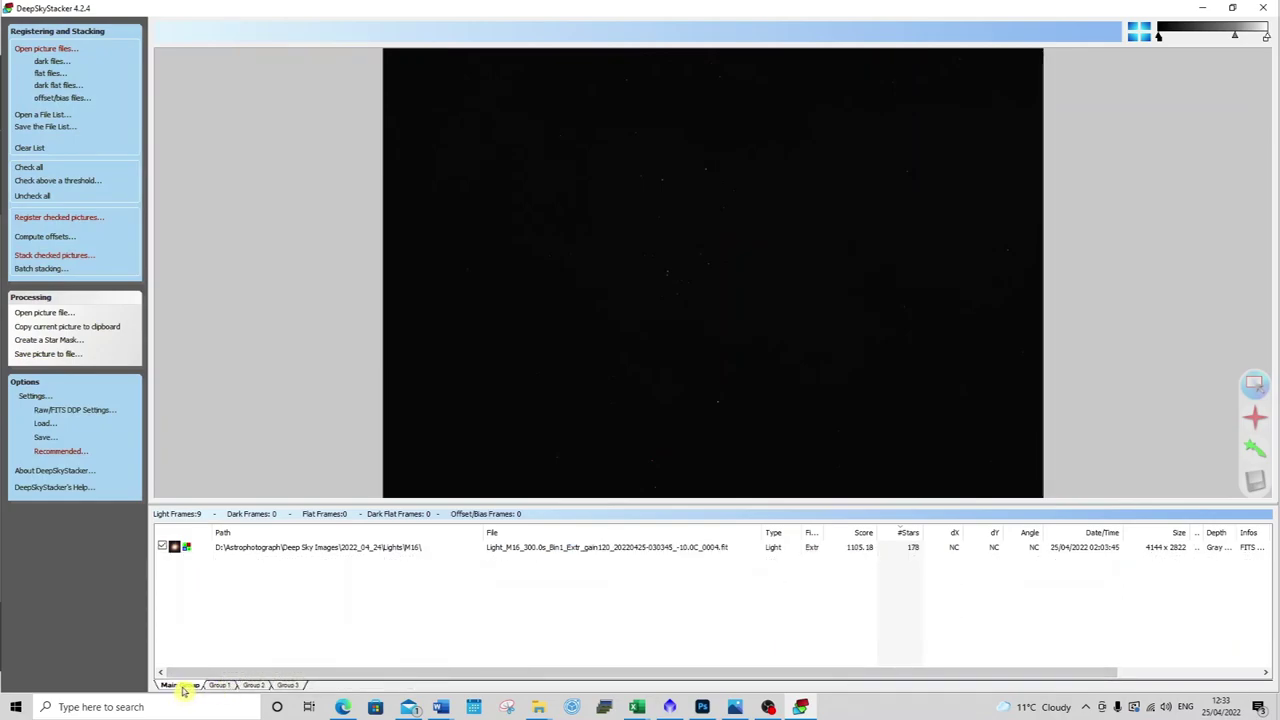
{"action": "left_click", "coordinate": [50, 62]}
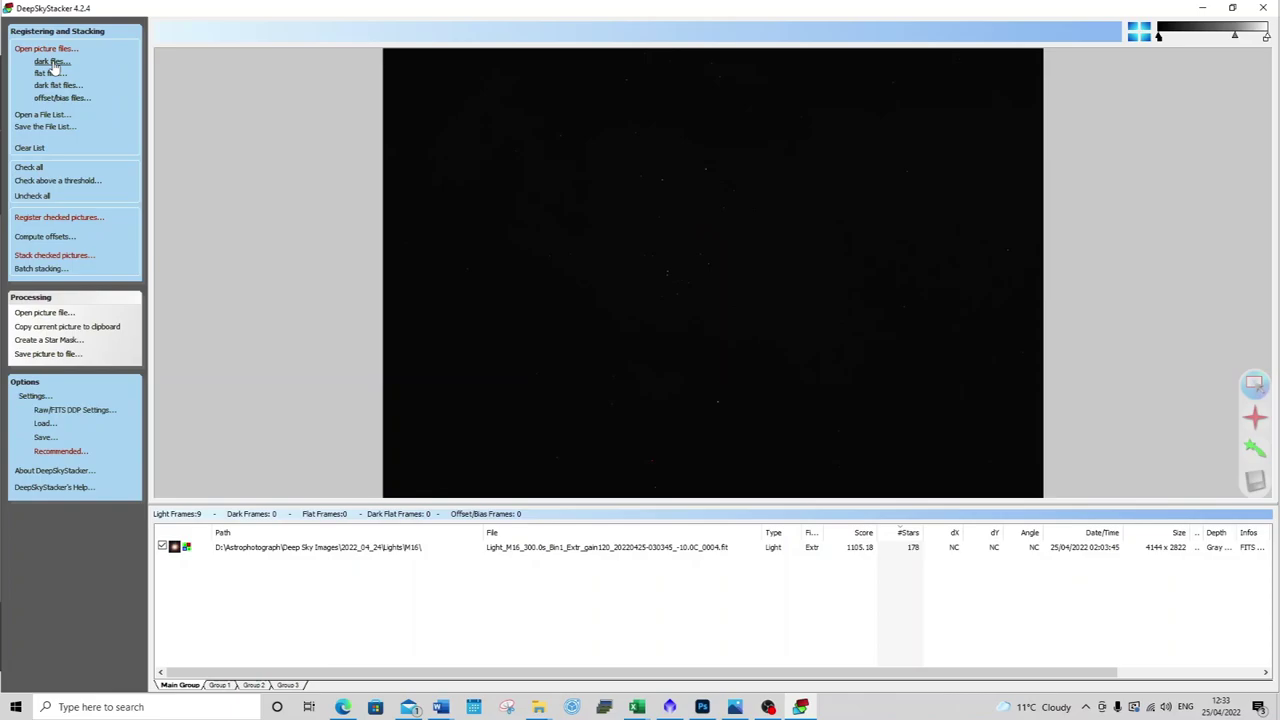
{"action": "scroll", "coordinate": [420, 199], "scroll_direction": "down", "scroll_amount": 15}
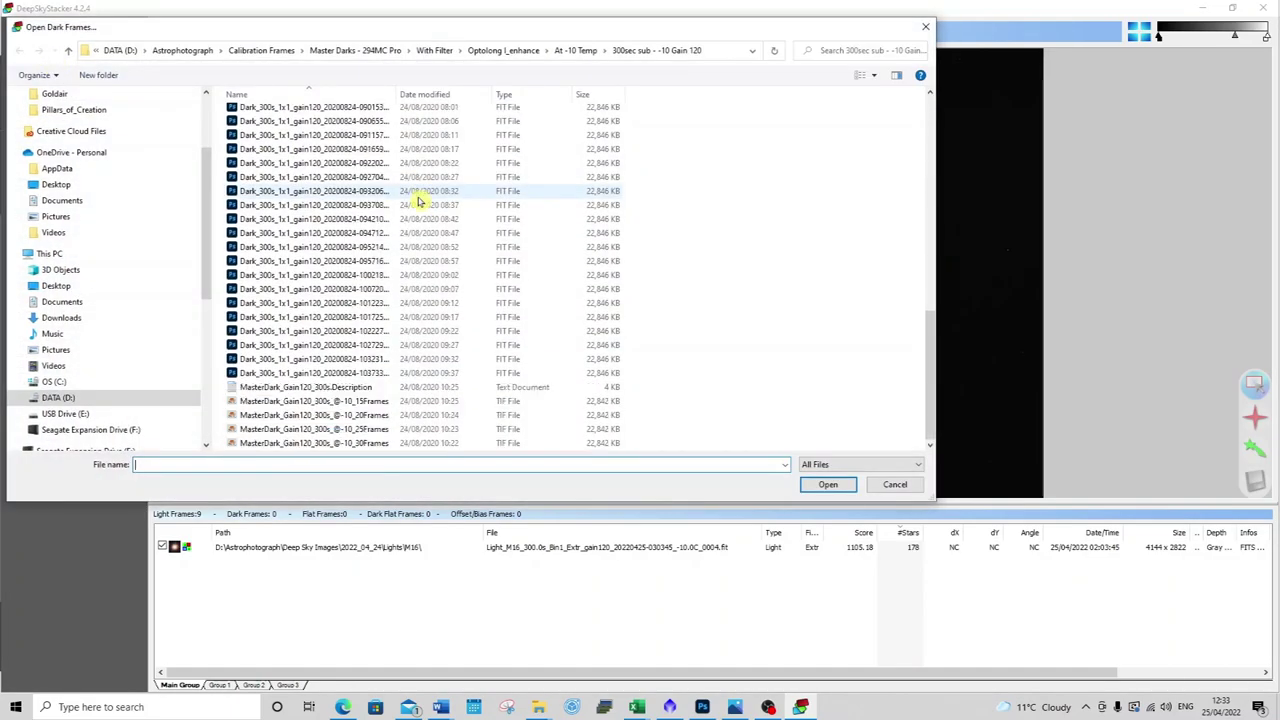
{"action": "left_click", "coordinate": [385, 429]}
{"action": "left_click", "coordinate": [826, 485]}
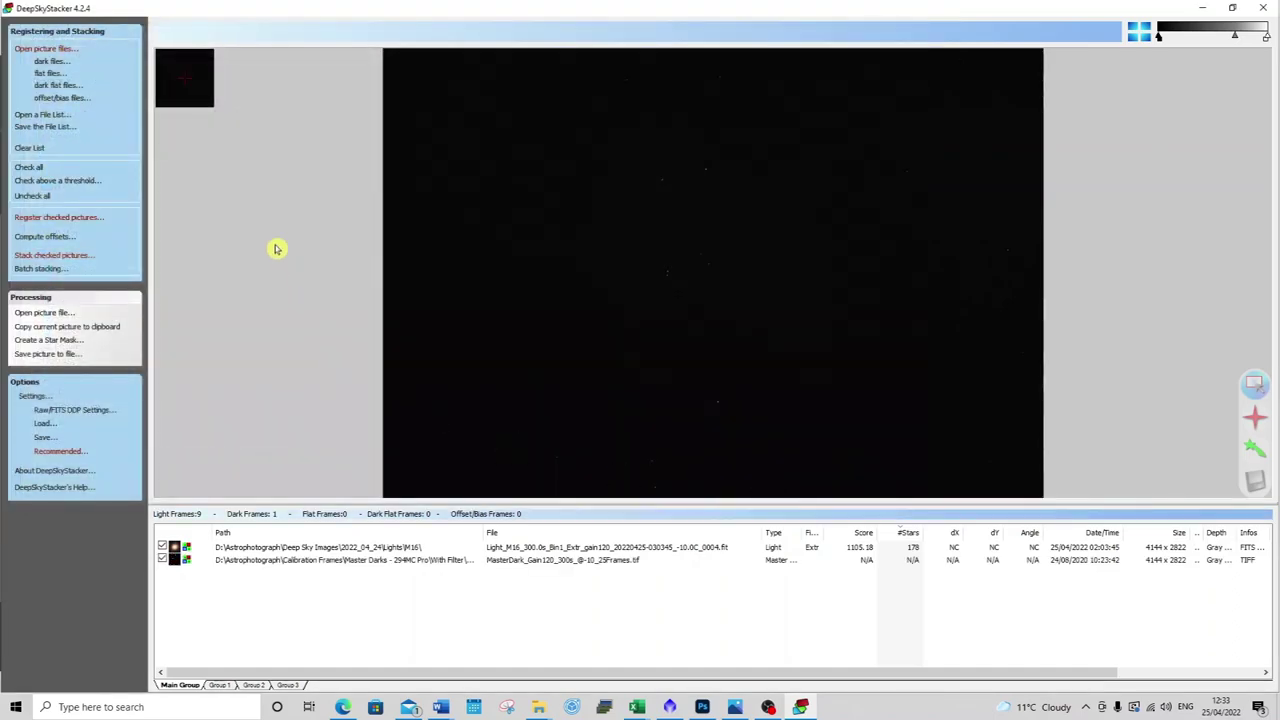
Make the Main Group's single light frame the reference frame.
{"action": "right_click", "coordinate": [338, 551]}
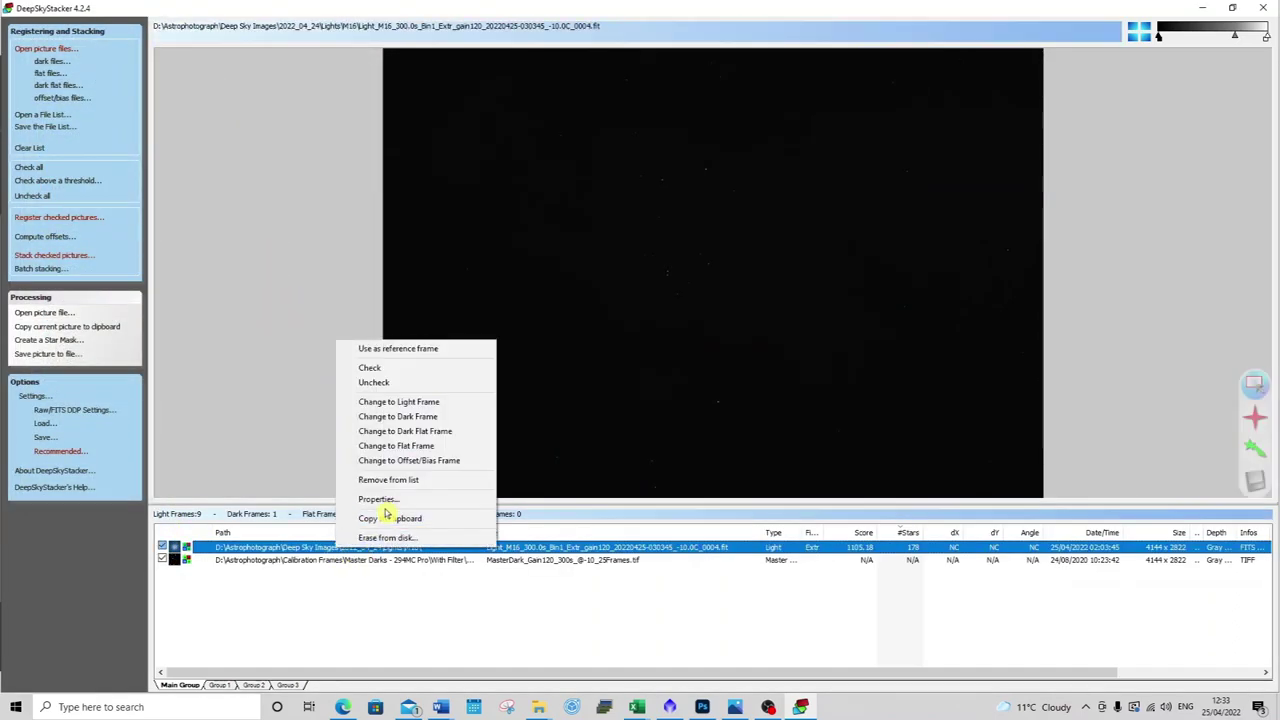
{"action": "left_click", "coordinate": [406, 349]}
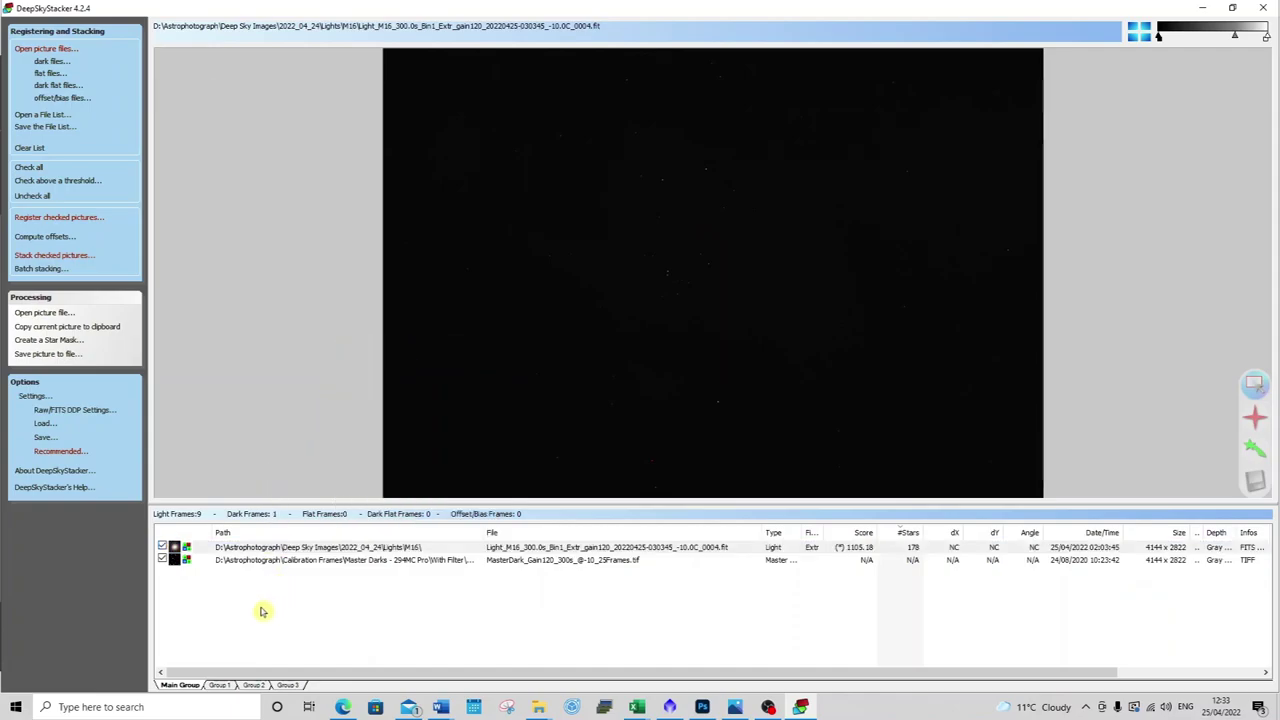
{"action": "left_click", "coordinate": [219, 685]}
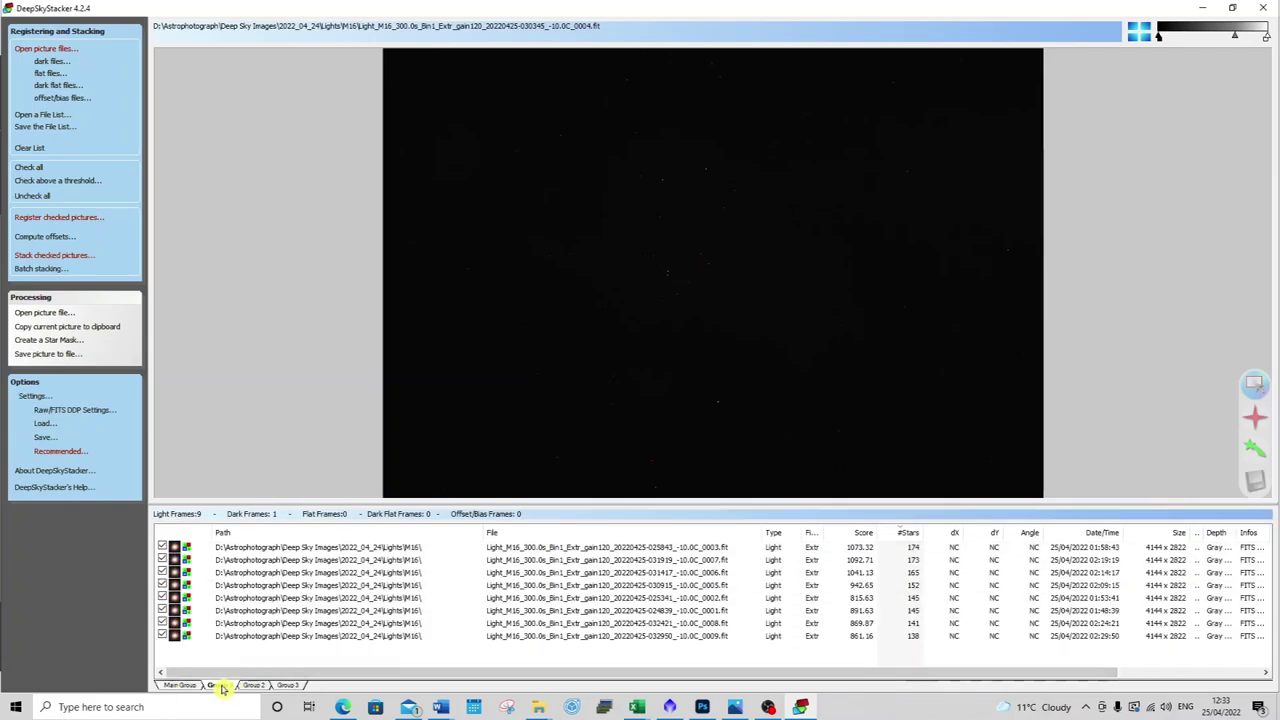
Load MasterFlat_Gain120 as Group 1's flat frame.
{"action": "left_click", "coordinate": [48, 75]}
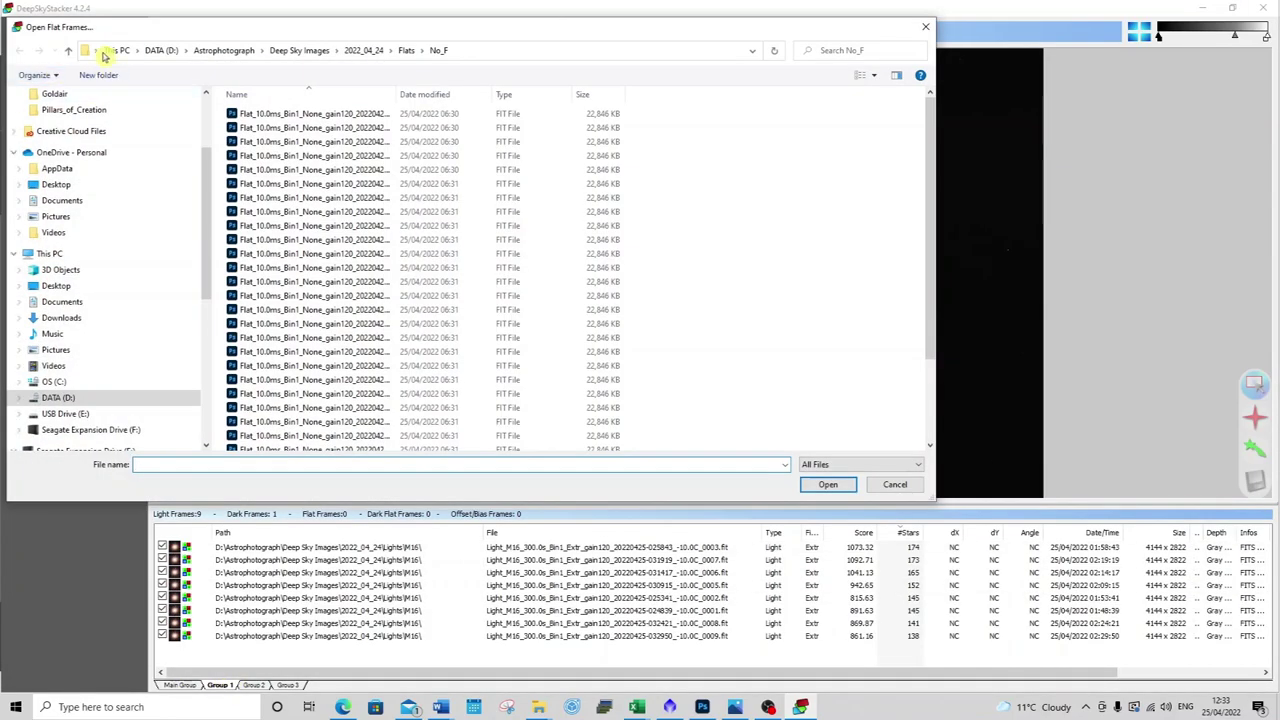
{"action": "scroll", "coordinate": [482, 245], "scroll_direction": "down", "scroll_amount": 3}
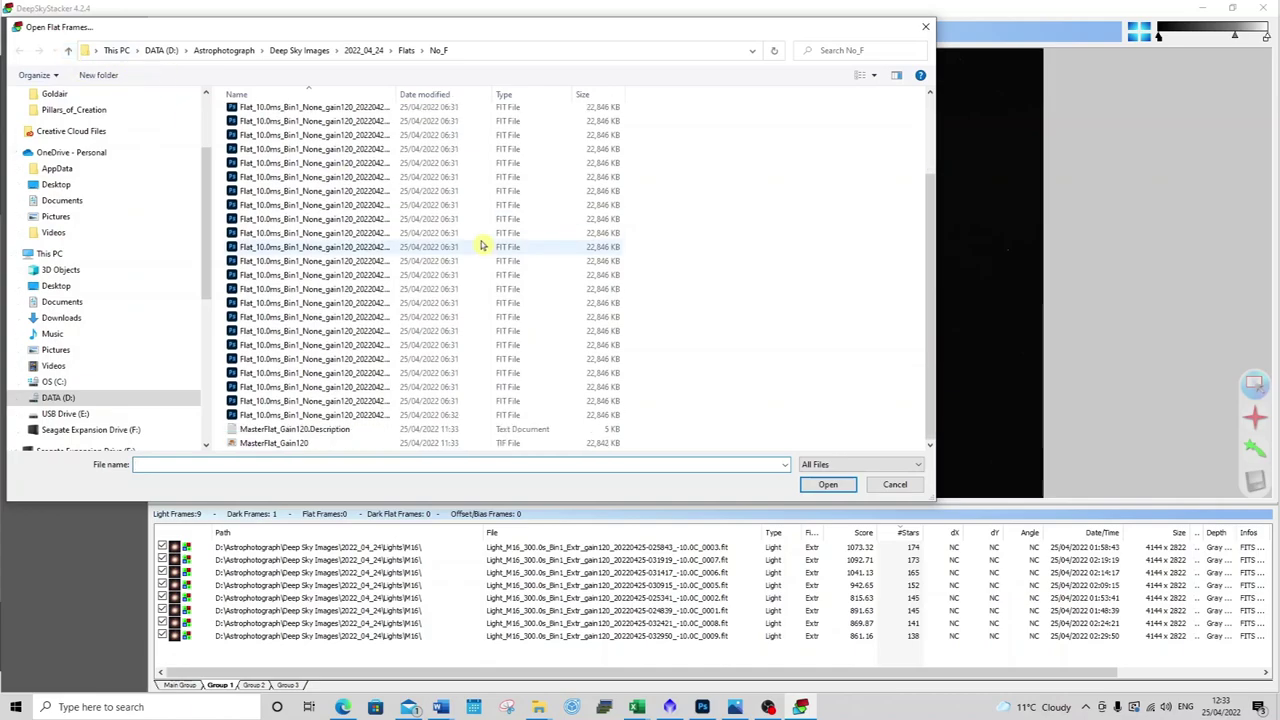
{"action": "left_click", "coordinate": [281, 446]}
{"action": "left_click", "coordinate": [828, 484]}
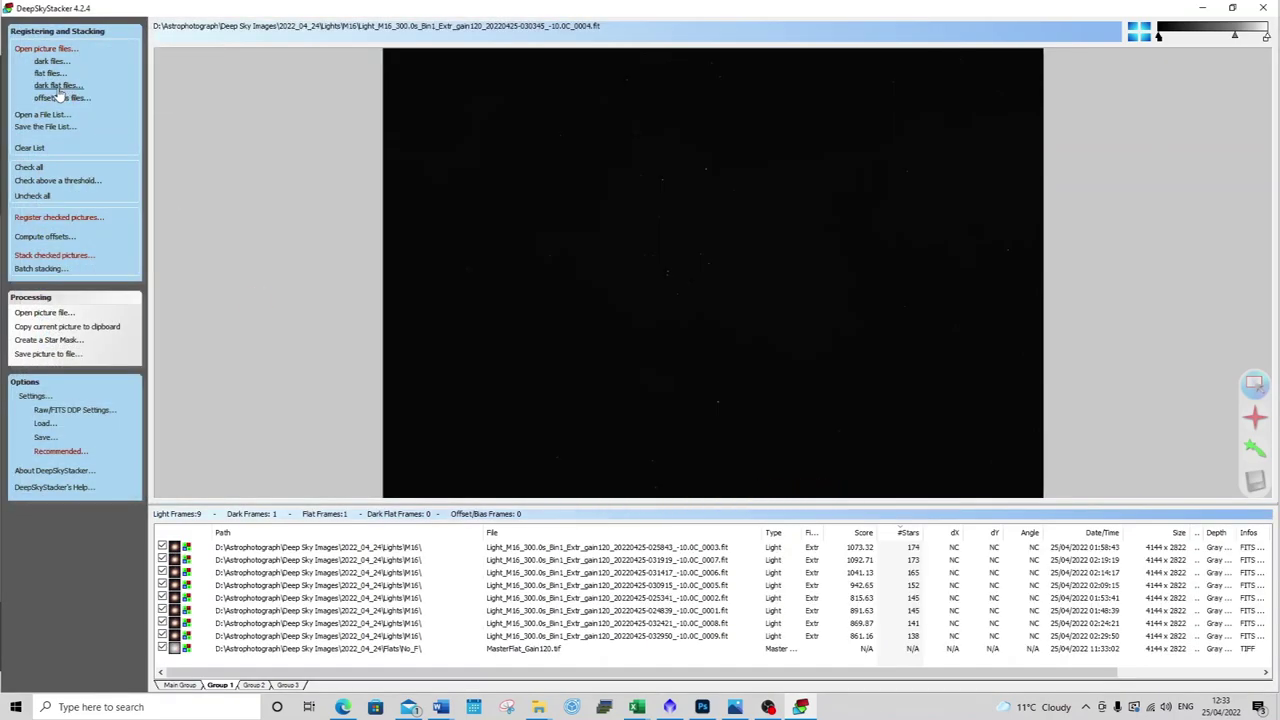
Load MasterDarkFlat_Gain120_0s as Group 1's dark flat frame.
{"action": "left_click", "coordinate": [58, 85]}
{"action": "scroll", "coordinate": [268, 160], "scroll_direction": "down", "scroll_amount": 3}
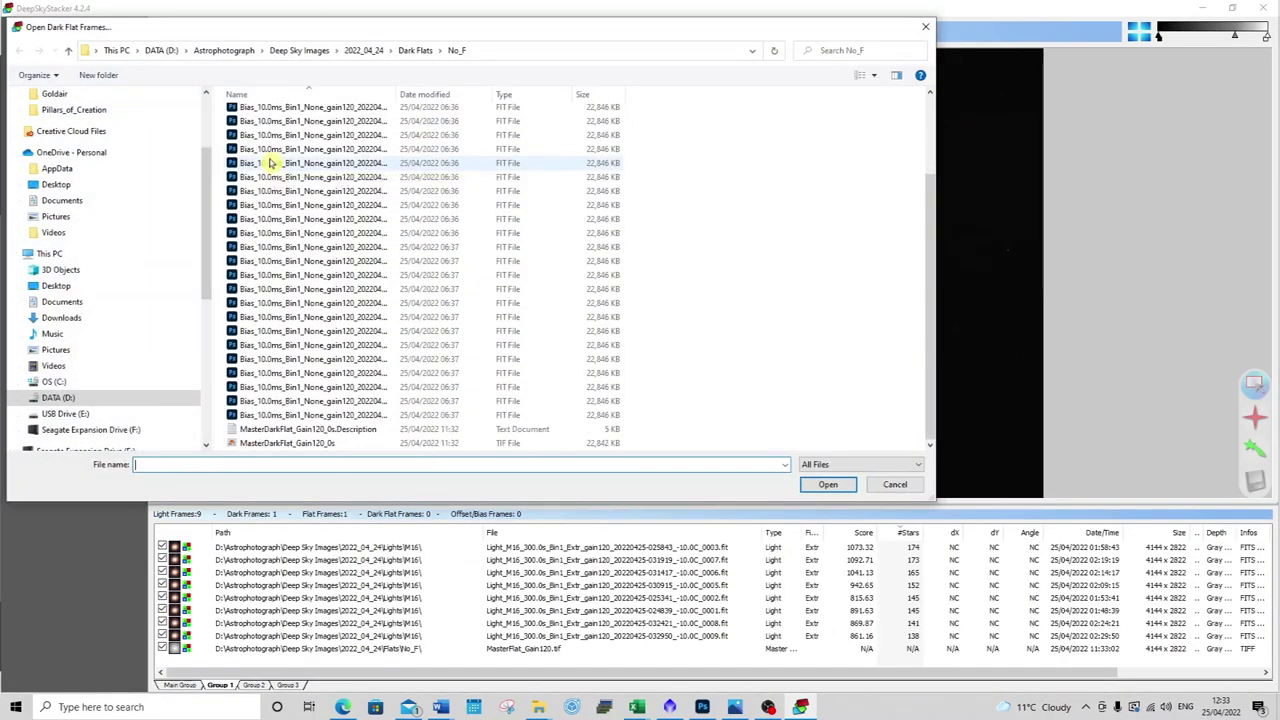
{"action": "left_click", "coordinate": [285, 448]}
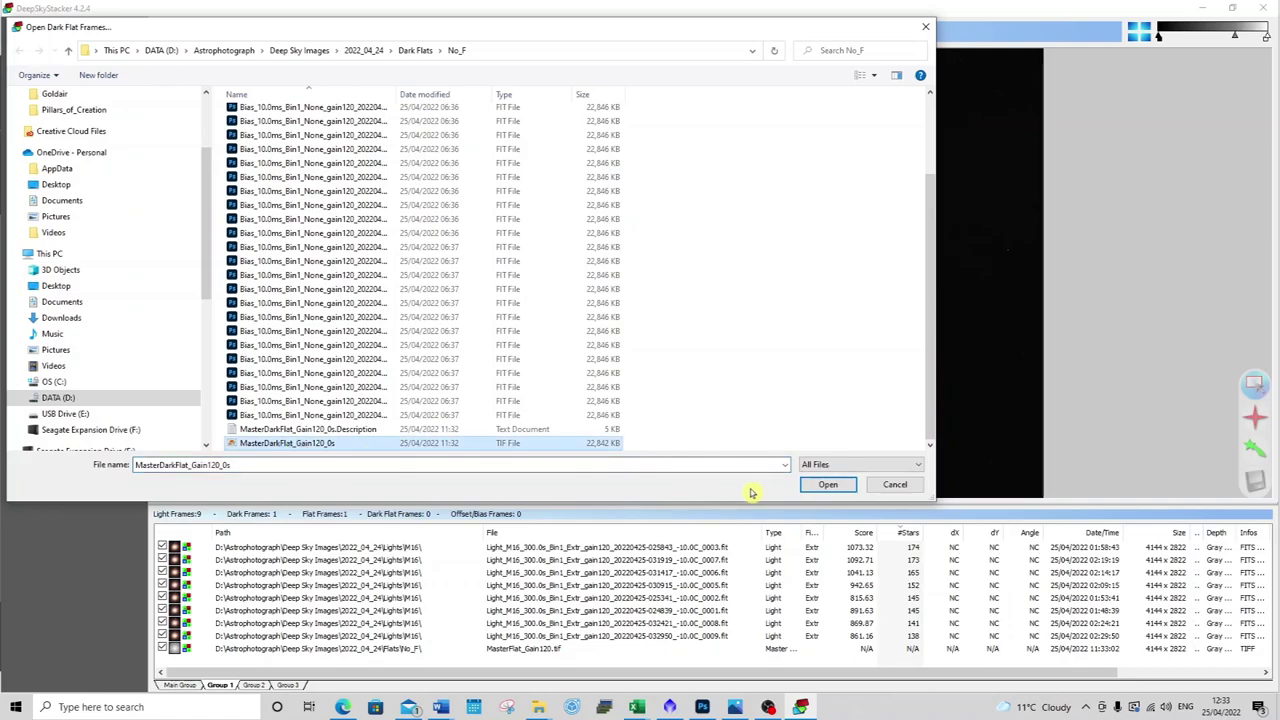
{"action": "left_click", "coordinate": [815, 486]}
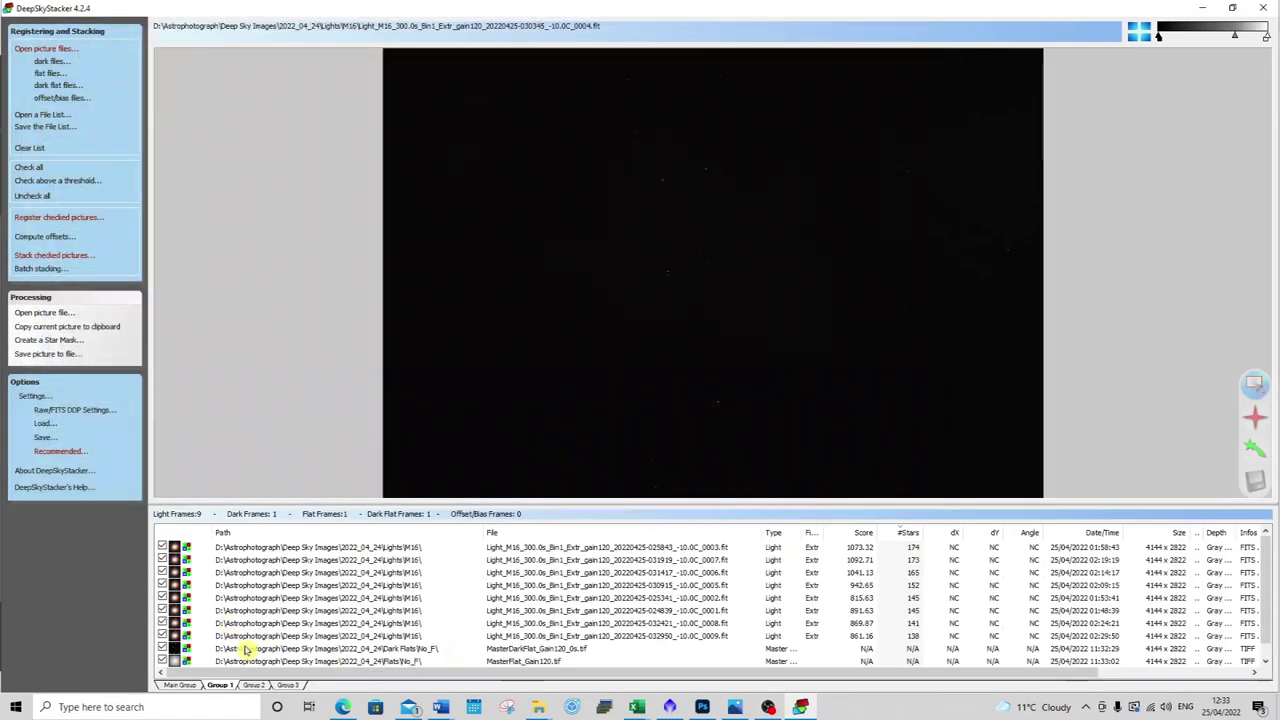
Add MasterFlat_Gain120 from 2022_04_16\Flats - Auto to Group 2.
{"action": "left_click", "coordinate": [255, 685]}
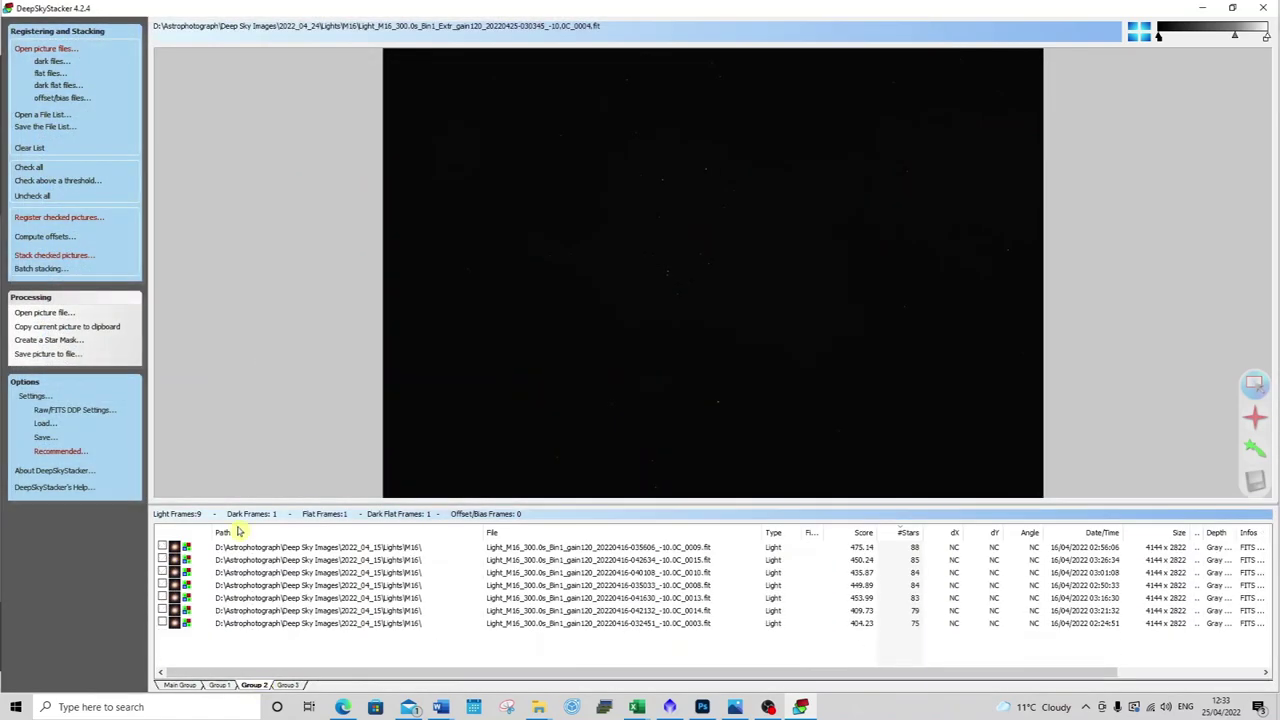
{"action": "left_click", "coordinate": [47, 74]}
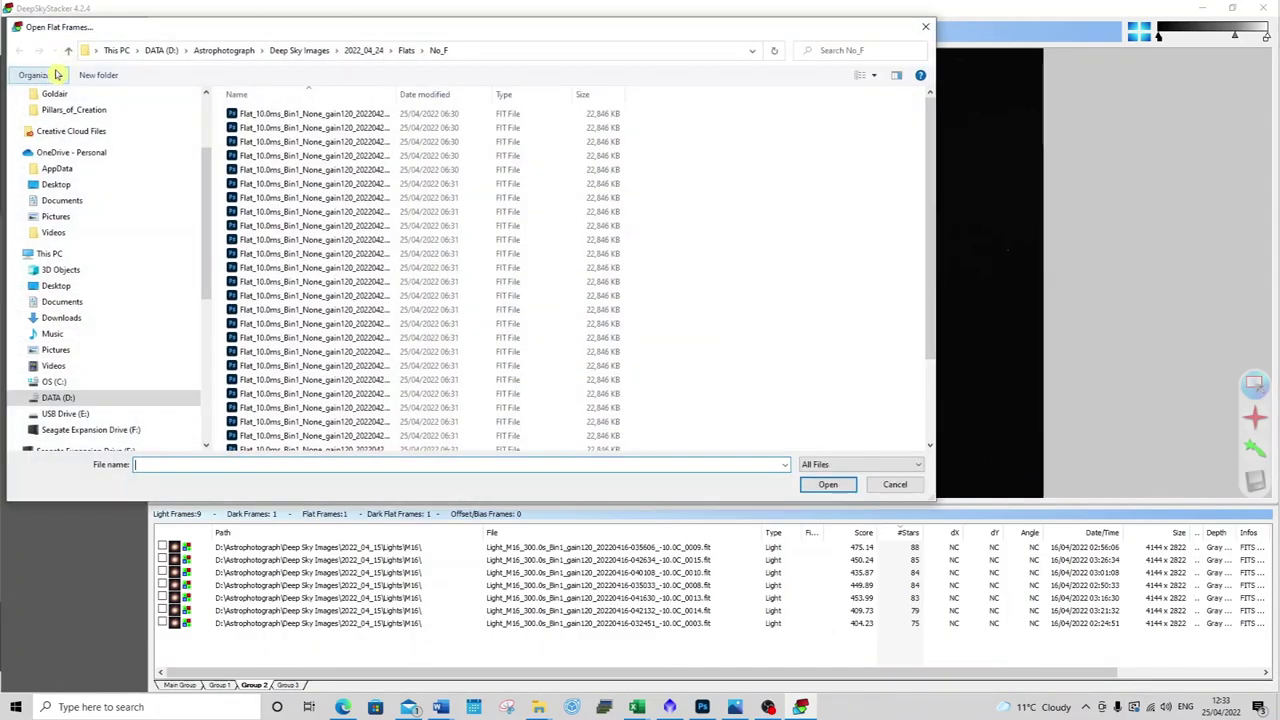
{"action": "left_click", "coordinate": [69, 51]}
{"action": "left_click", "coordinate": [69, 51]}
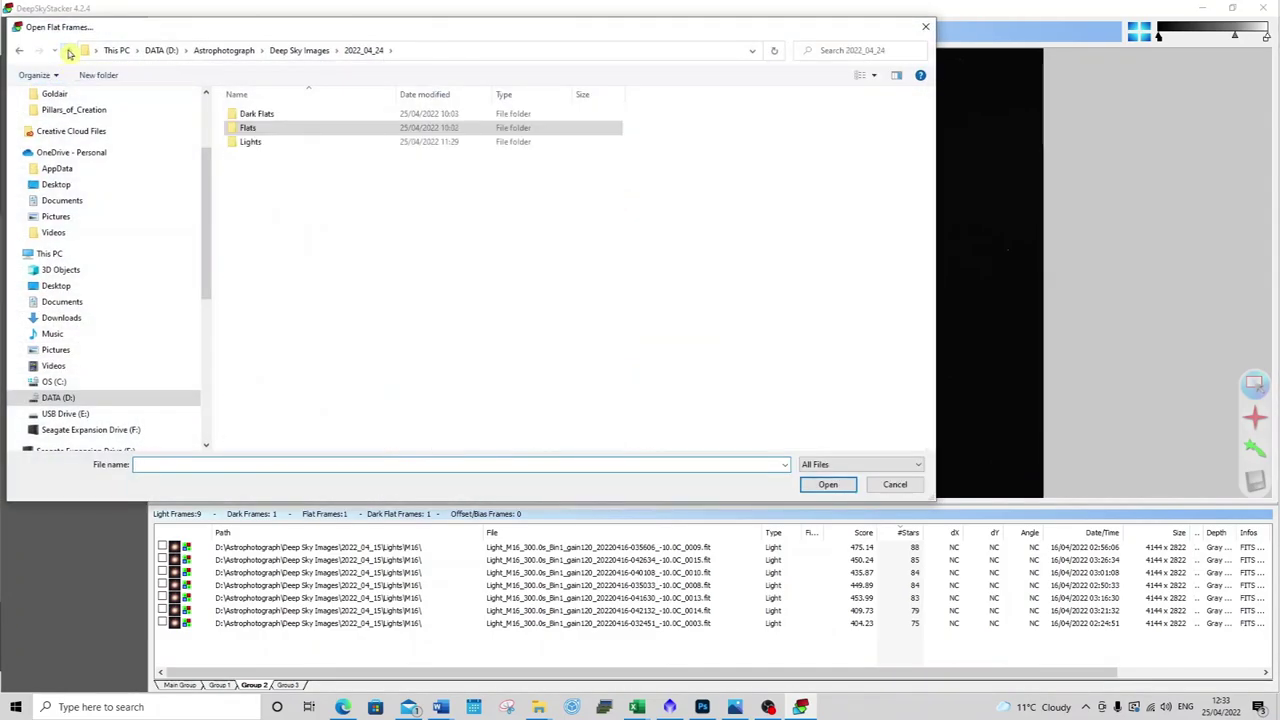
{"action": "left_click", "coordinate": [69, 51]}
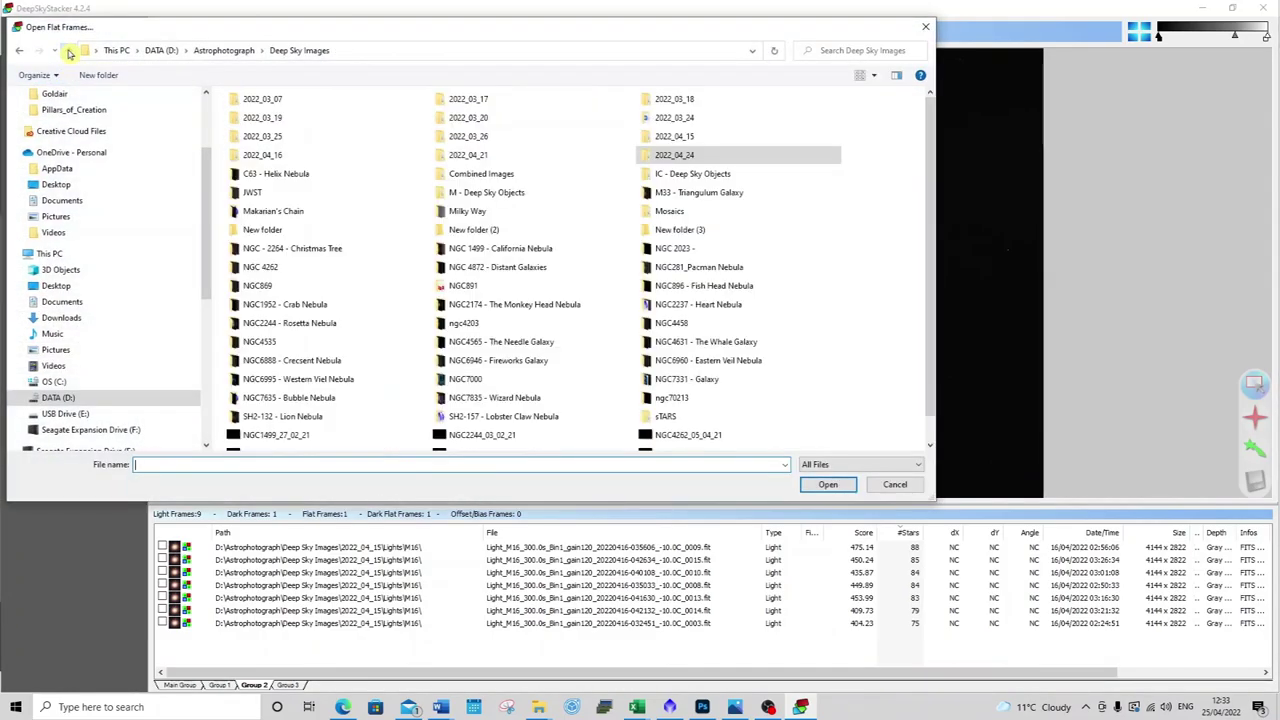
{"action": "double_click", "coordinate": [245, 156]}
{"action": "double_click", "coordinate": [252, 141]}
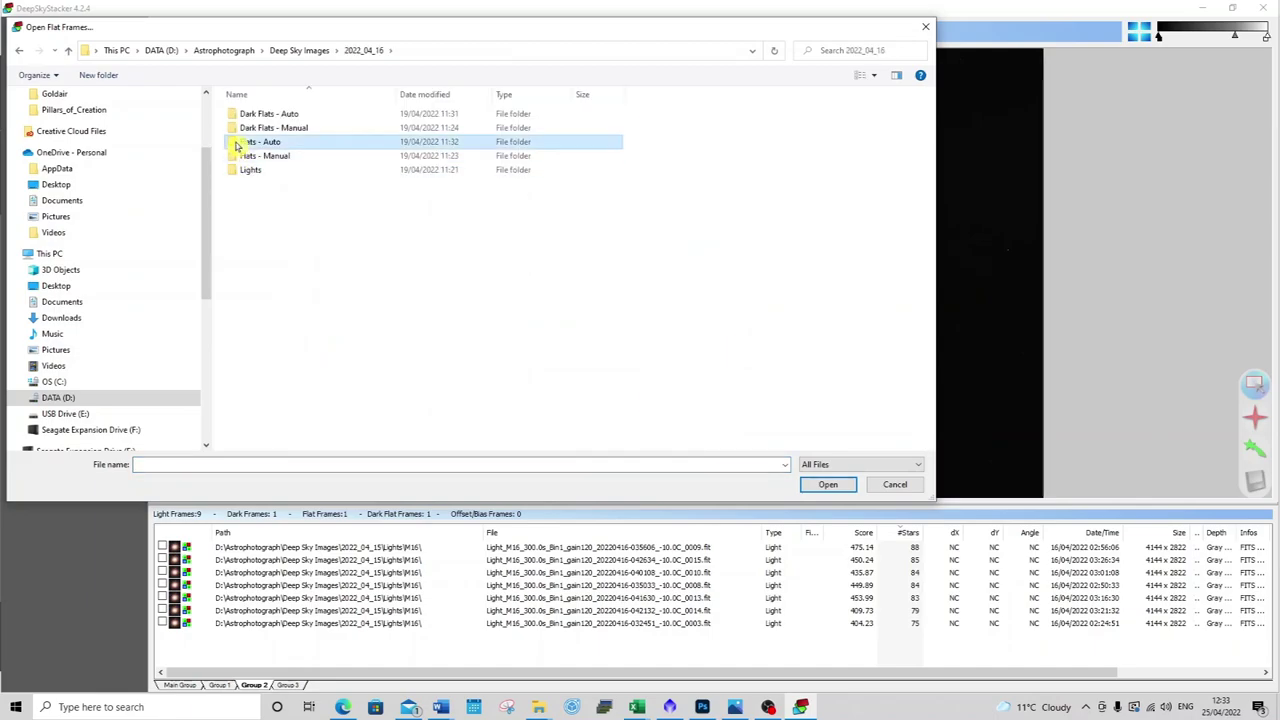
{"action": "scroll", "coordinate": [308, 232], "scroll_direction": "down", "scroll_amount": 10}
{"action": "scroll", "coordinate": [305, 240], "scroll_direction": "down", "scroll_amount": 7}
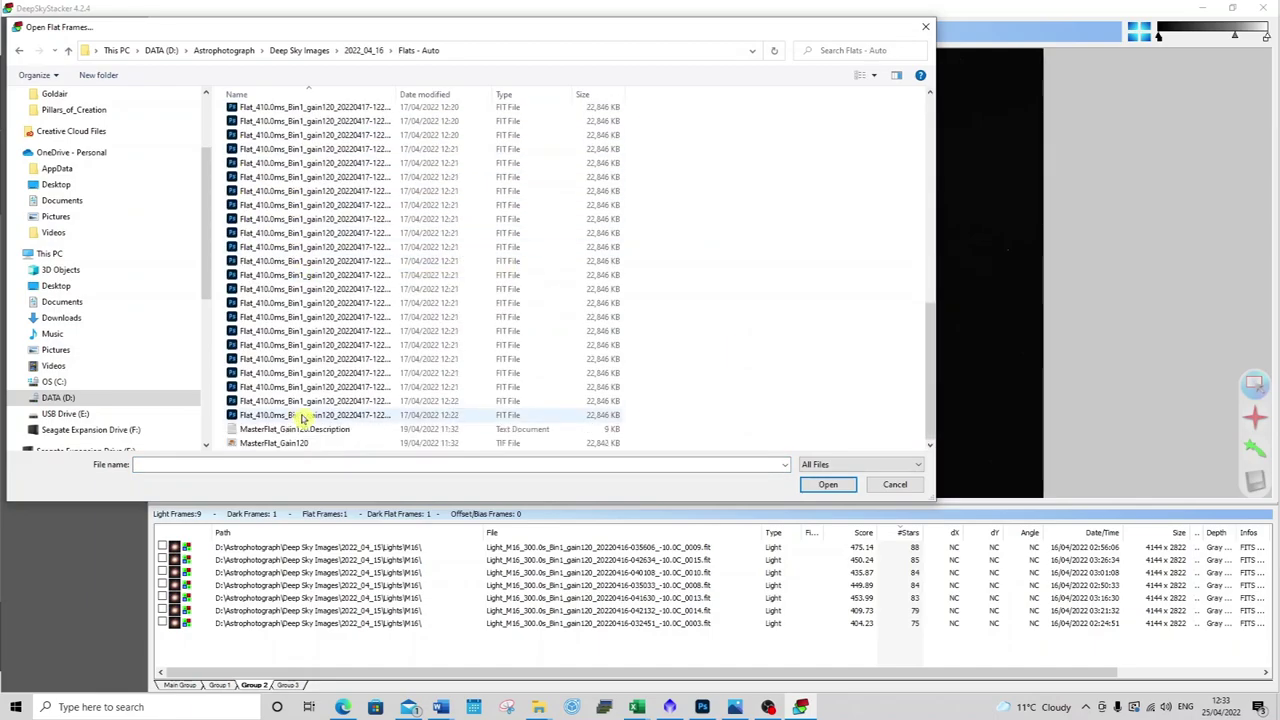
{"action": "left_click", "coordinate": [300, 443]}
{"action": "left_click", "coordinate": [828, 485]}
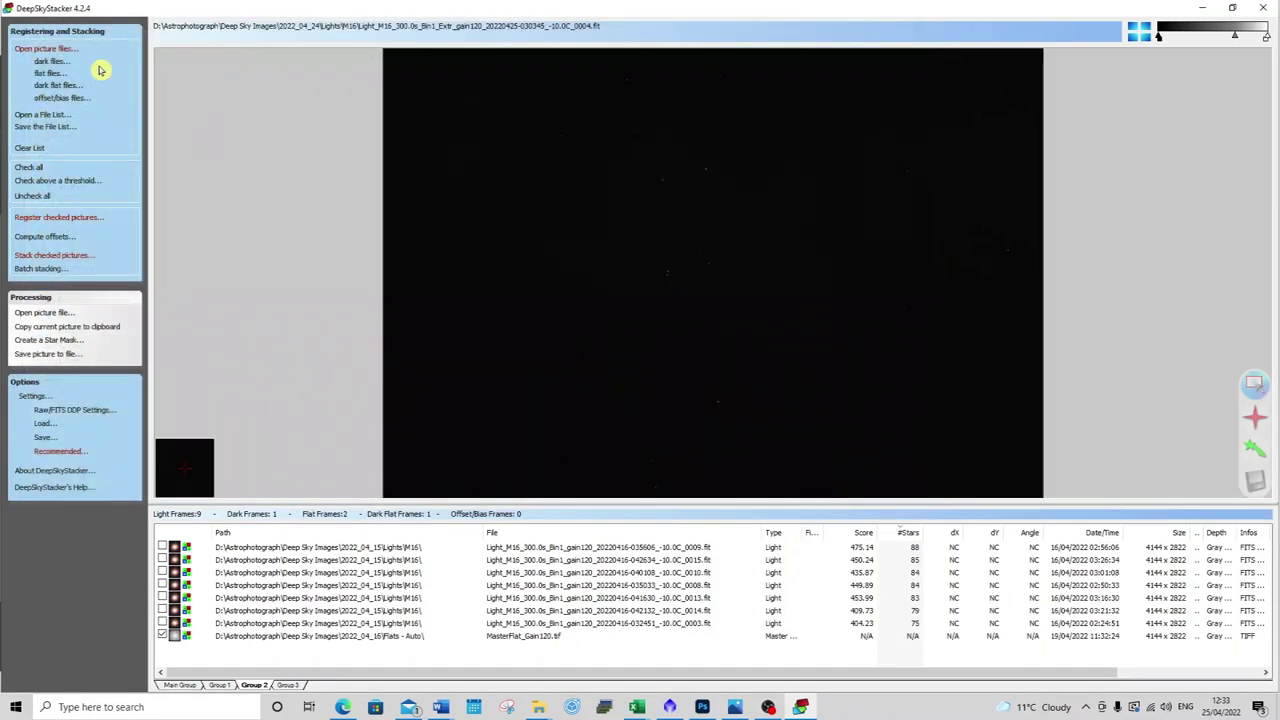
Add MasterDarkFlat_Gain120_0s from 2022_04_16\Dark Flats - Auto to Group 2.
{"action": "left_click", "coordinate": [57, 85]}
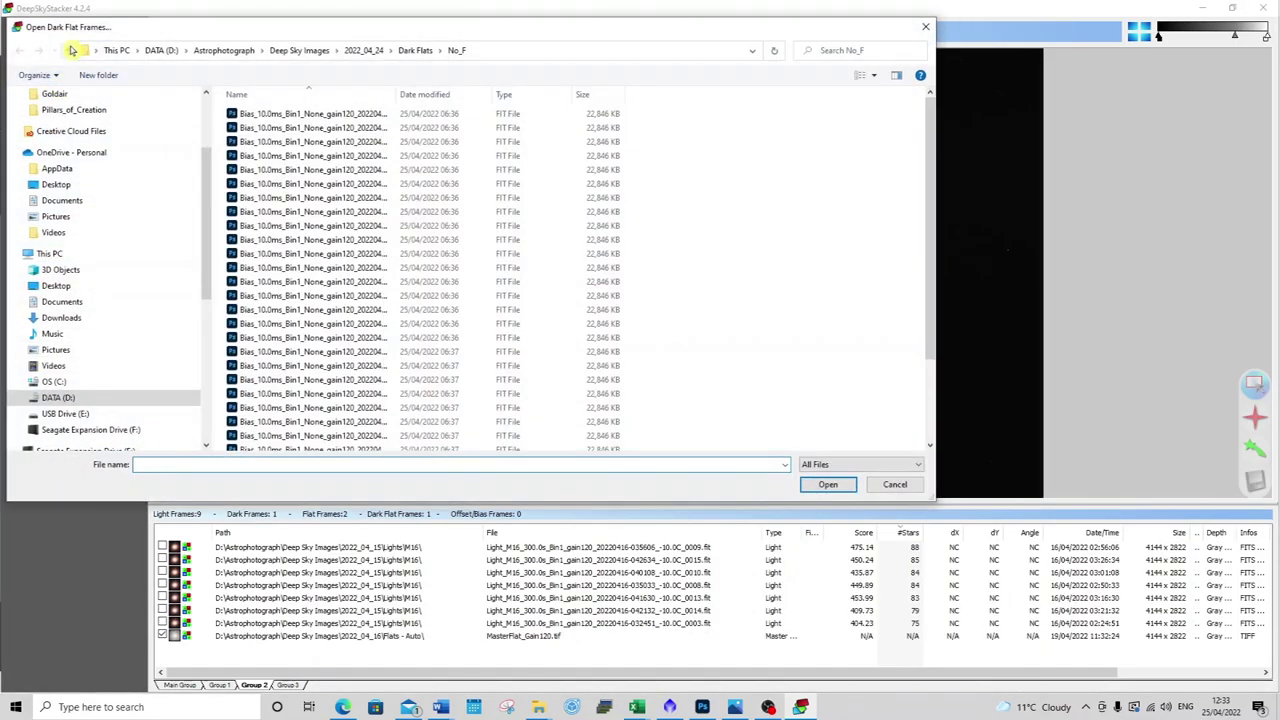
{"action": "left_click", "coordinate": [66, 51]}
{"action": "left_click", "coordinate": [68, 52]}
{"action": "left_click", "coordinate": [68, 52]}
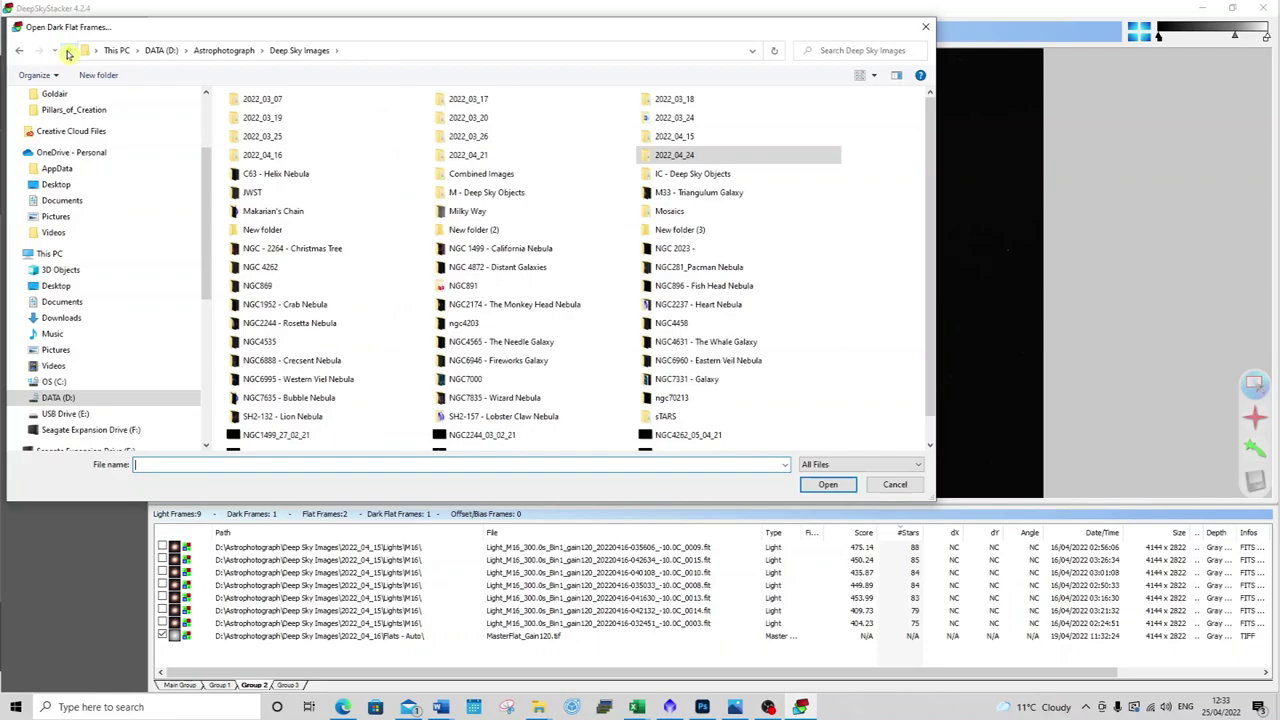
{"action": "double_click", "coordinate": [232, 155]}
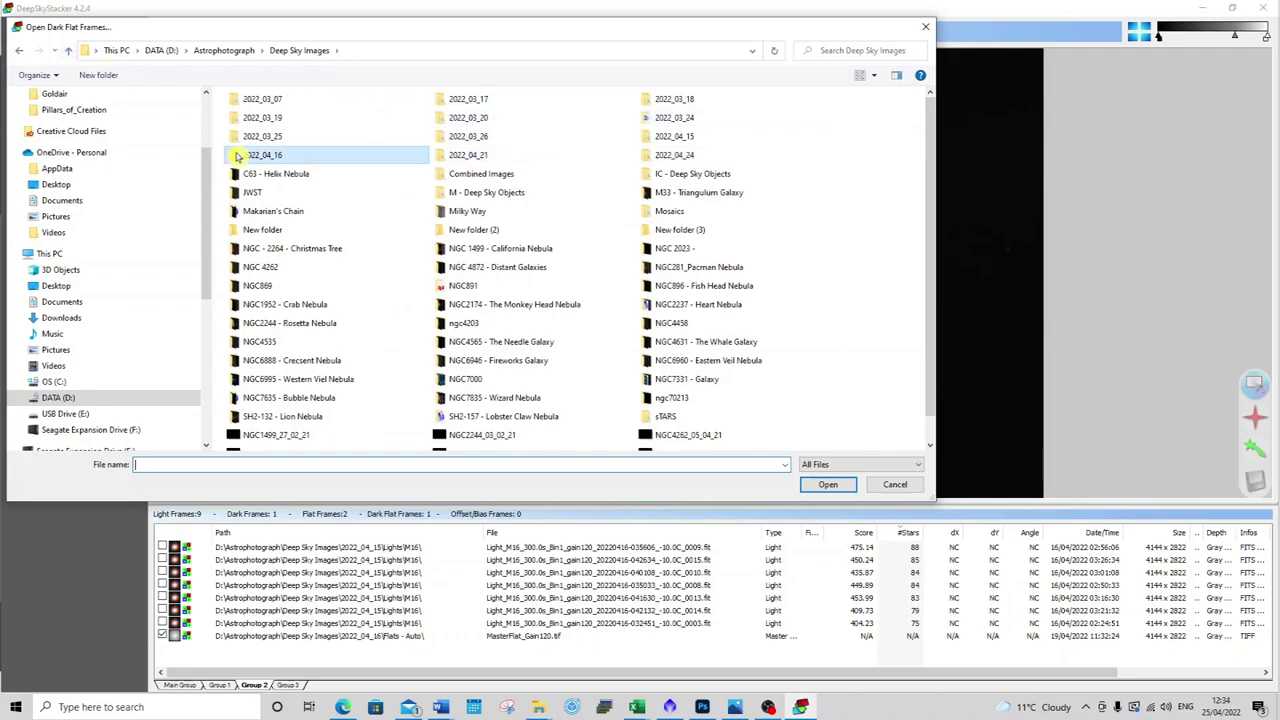
{"action": "left_click", "coordinate": [240, 117]}
{"action": "double_click", "coordinate": [240, 117]}
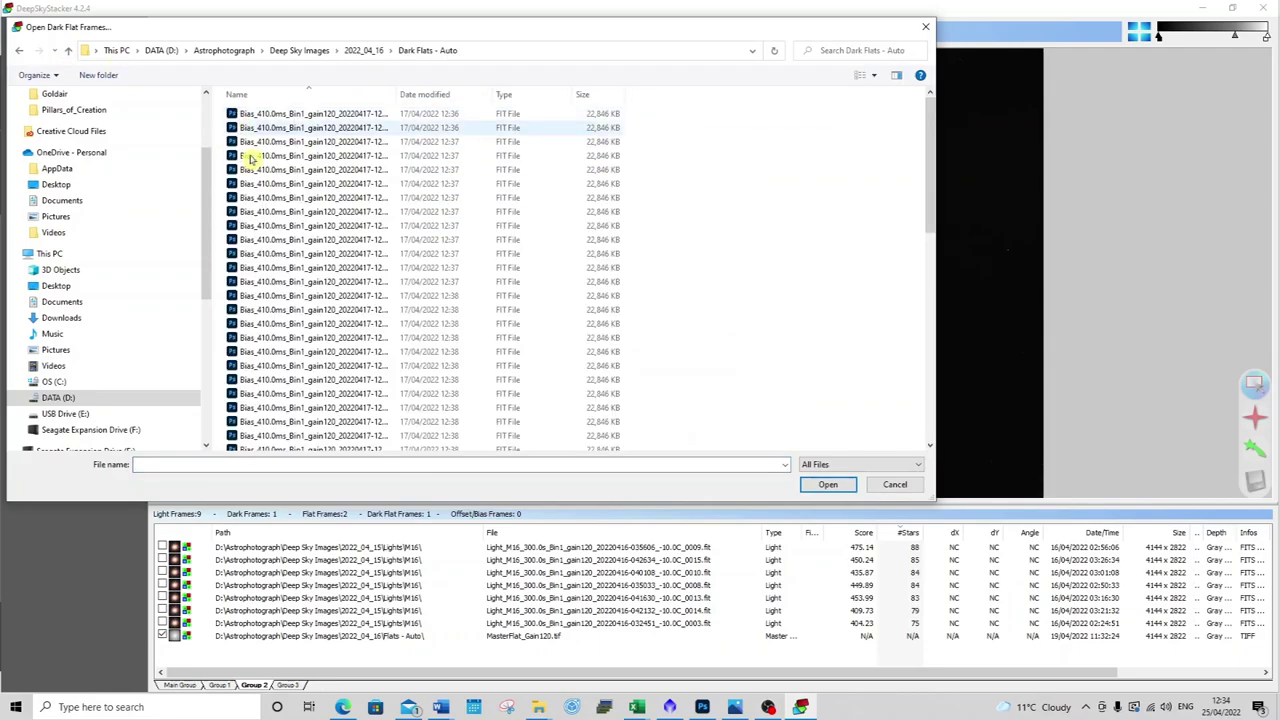
{"action": "scroll", "coordinate": [251, 208], "scroll_direction": "down", "scroll_amount": 5}
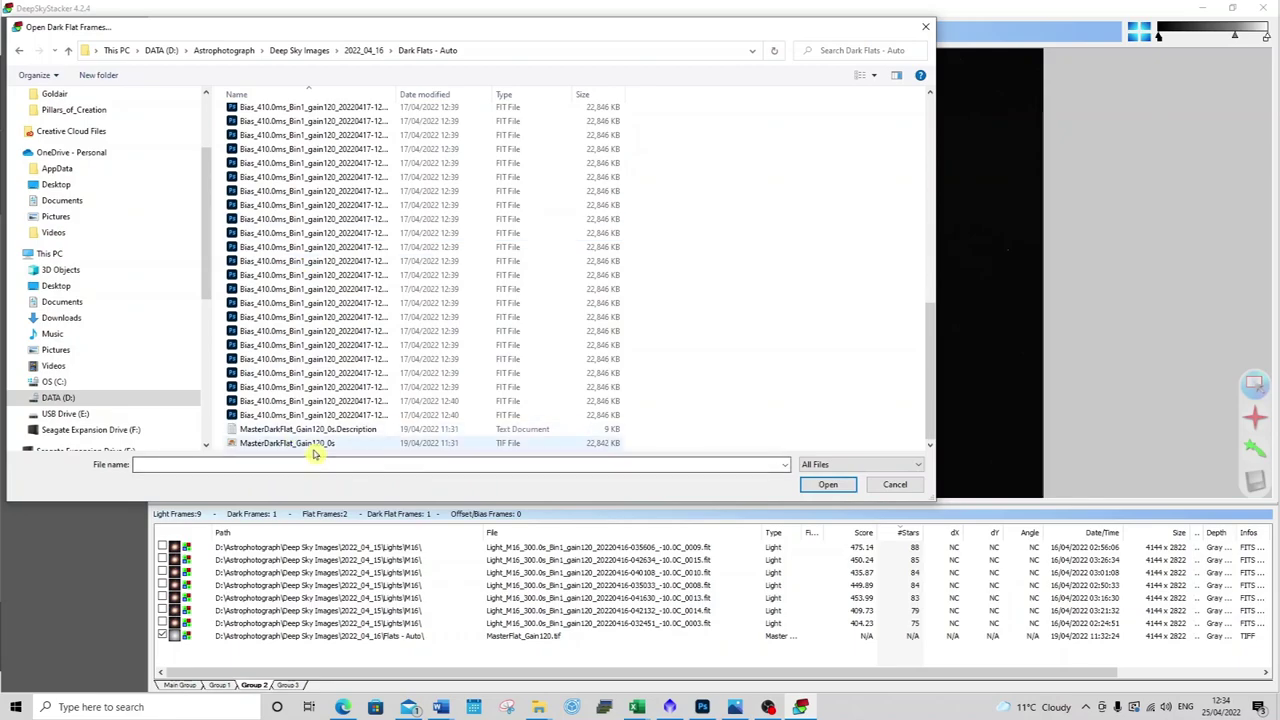
{"action": "left_click", "coordinate": [287, 443]}
{"action": "left_click", "coordinate": [840, 487]}
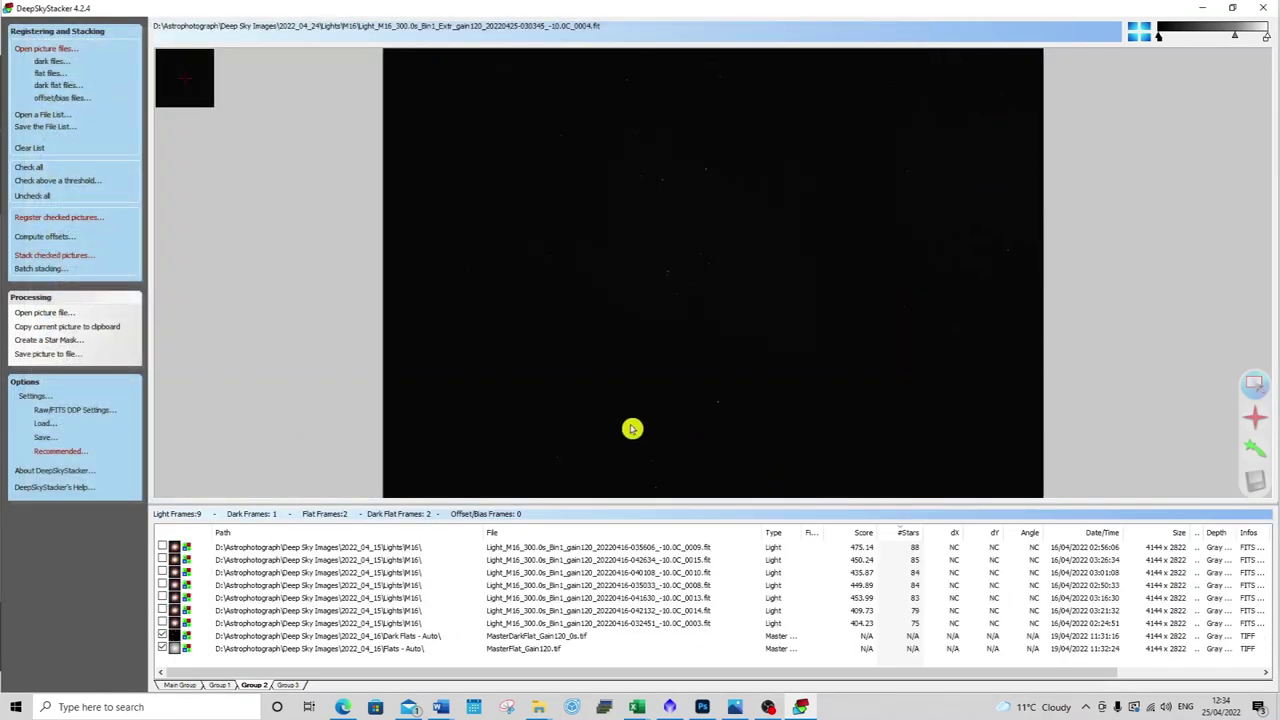
Check all frames for a 16-light-frame stack, then review Group 1 and Group 2.
{"action": "left_click", "coordinate": [37, 170]}
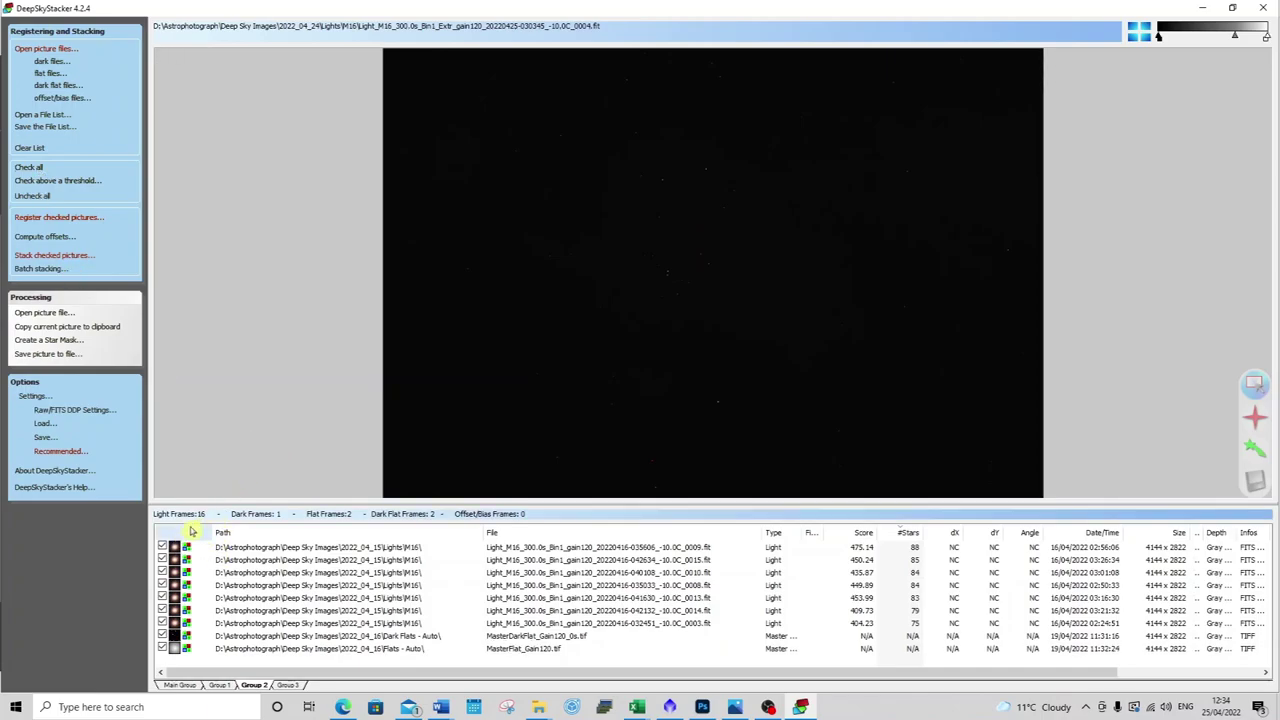
{"action": "left_click", "coordinate": [219, 685]}
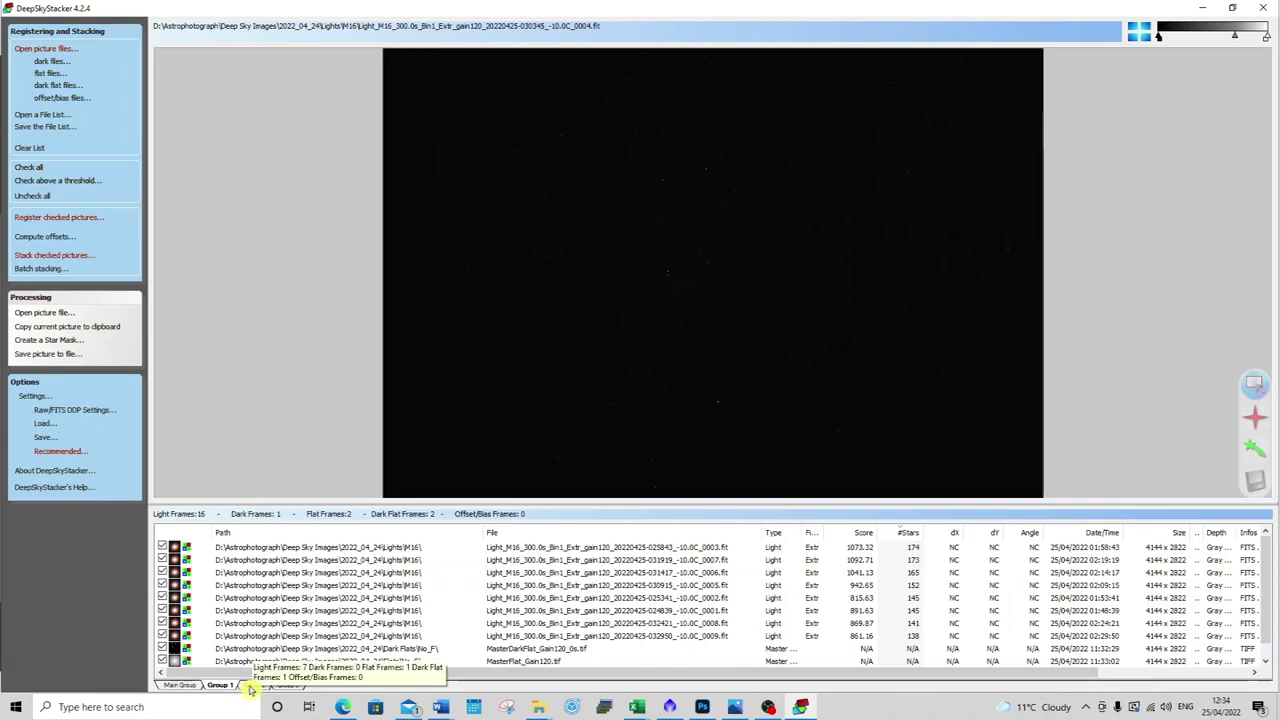
{"action": "left_click", "coordinate": [250, 688]}
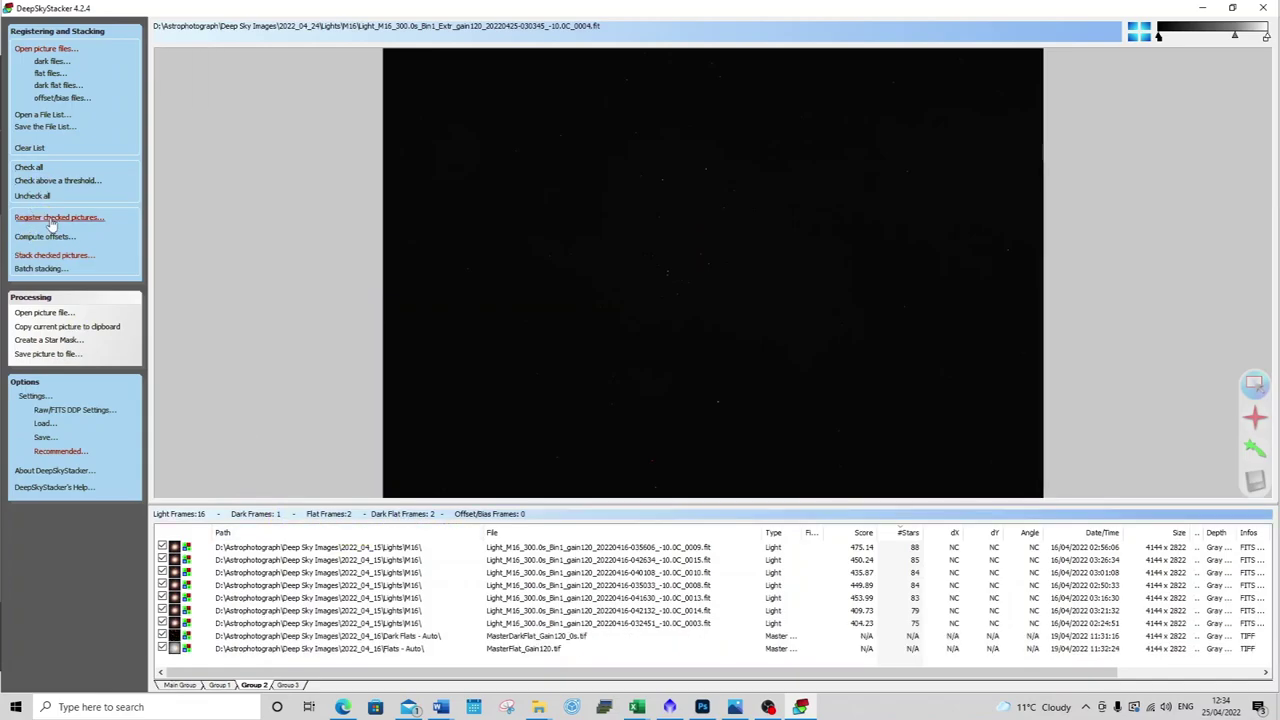
In the registration settings, compute how many stars are detected at the 2% threshold.
{"action": "left_click", "coordinate": [52, 220]}
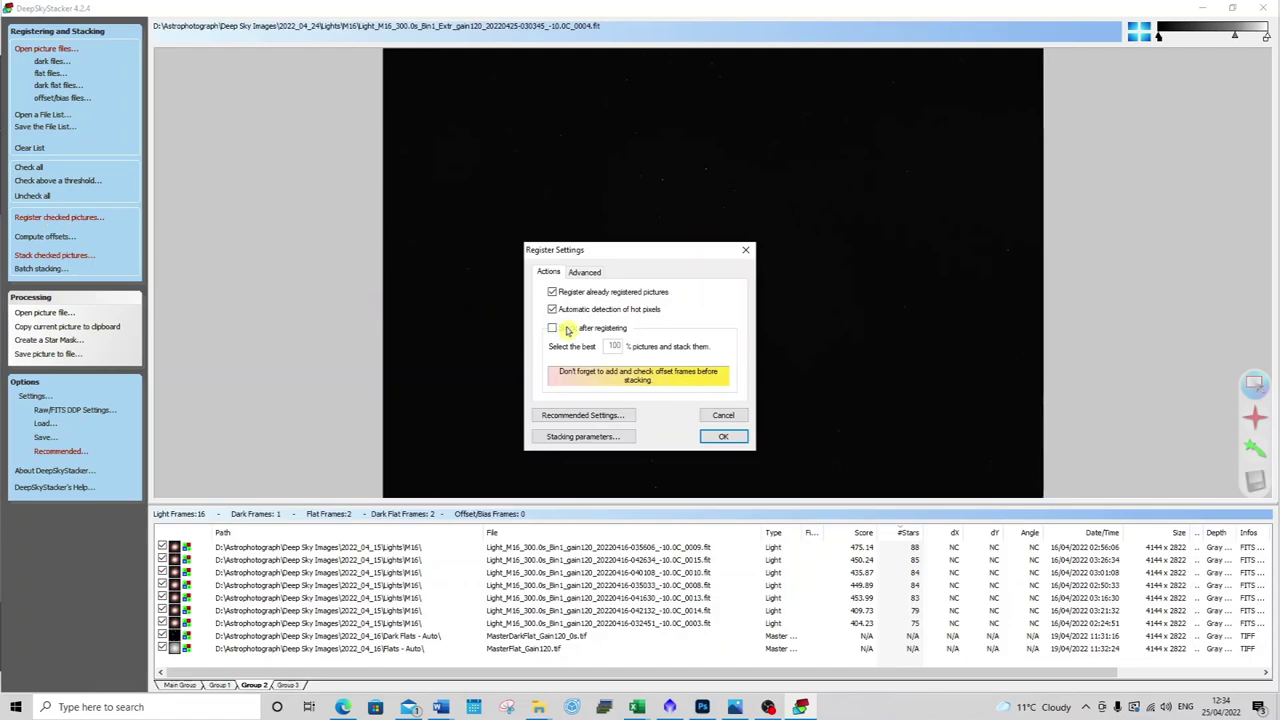
{"action": "left_click", "coordinate": [595, 270]}
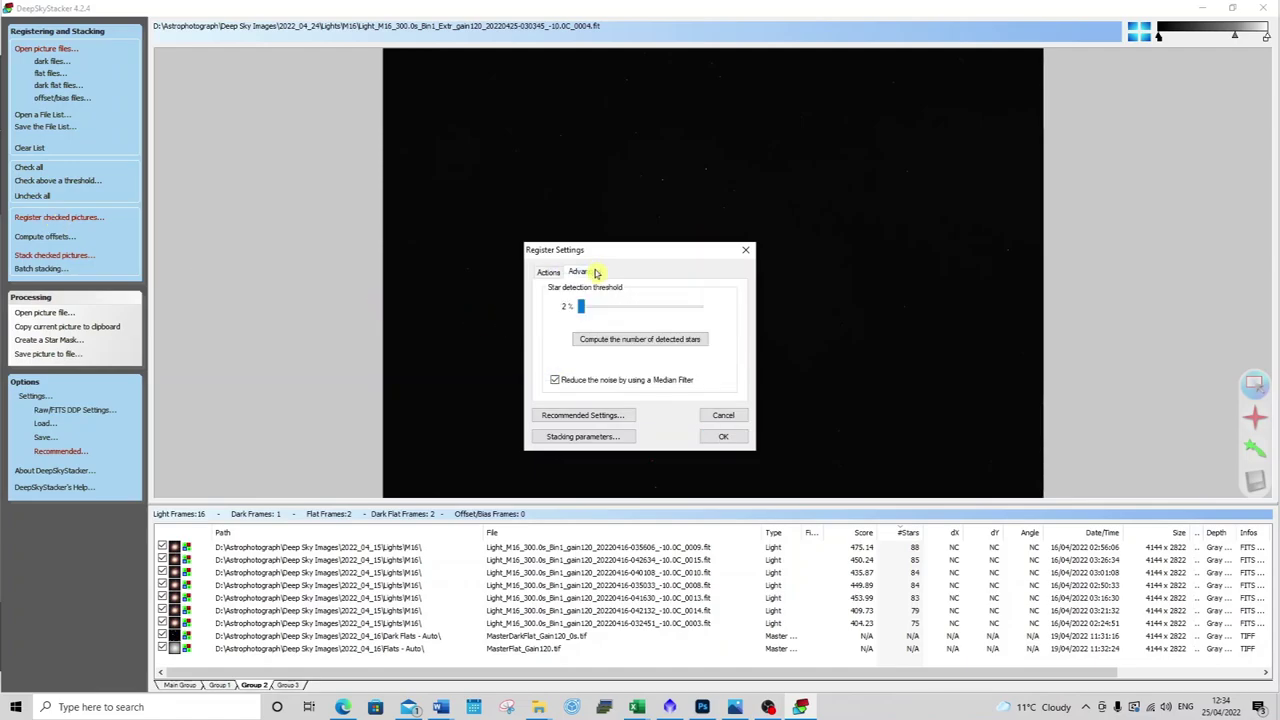
{"action": "left_click", "coordinate": [614, 336]}
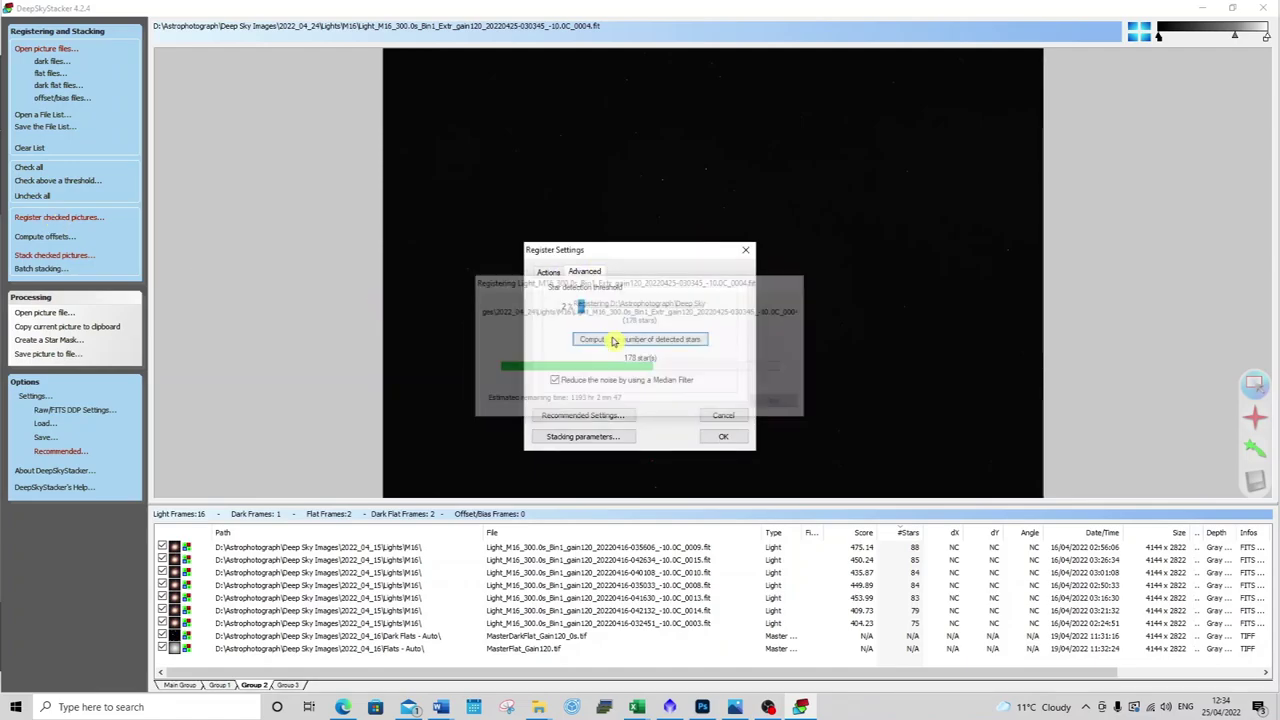
Set the stacking parameters to Mosaic mode, review the Light/Dark/Flat tabs, and confirm both dialogs.
{"action": "left_click", "coordinate": [598, 437]}
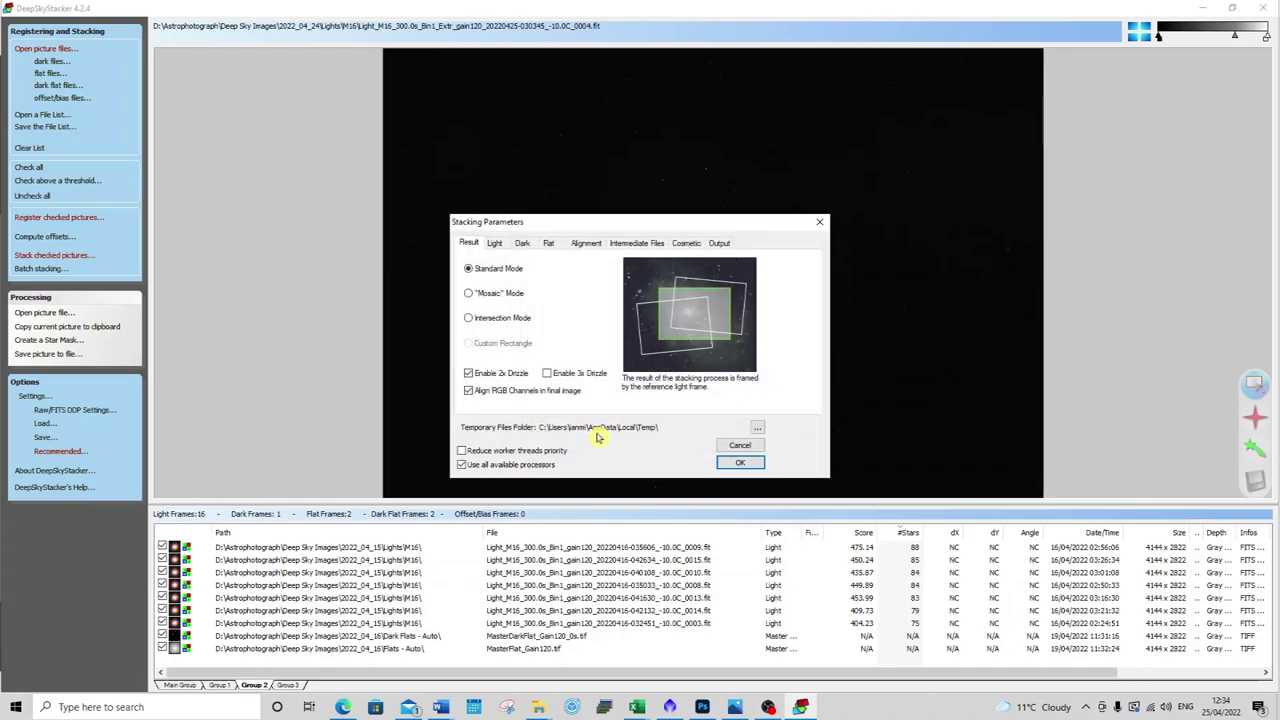
{"action": "left_click", "coordinate": [481, 296]}
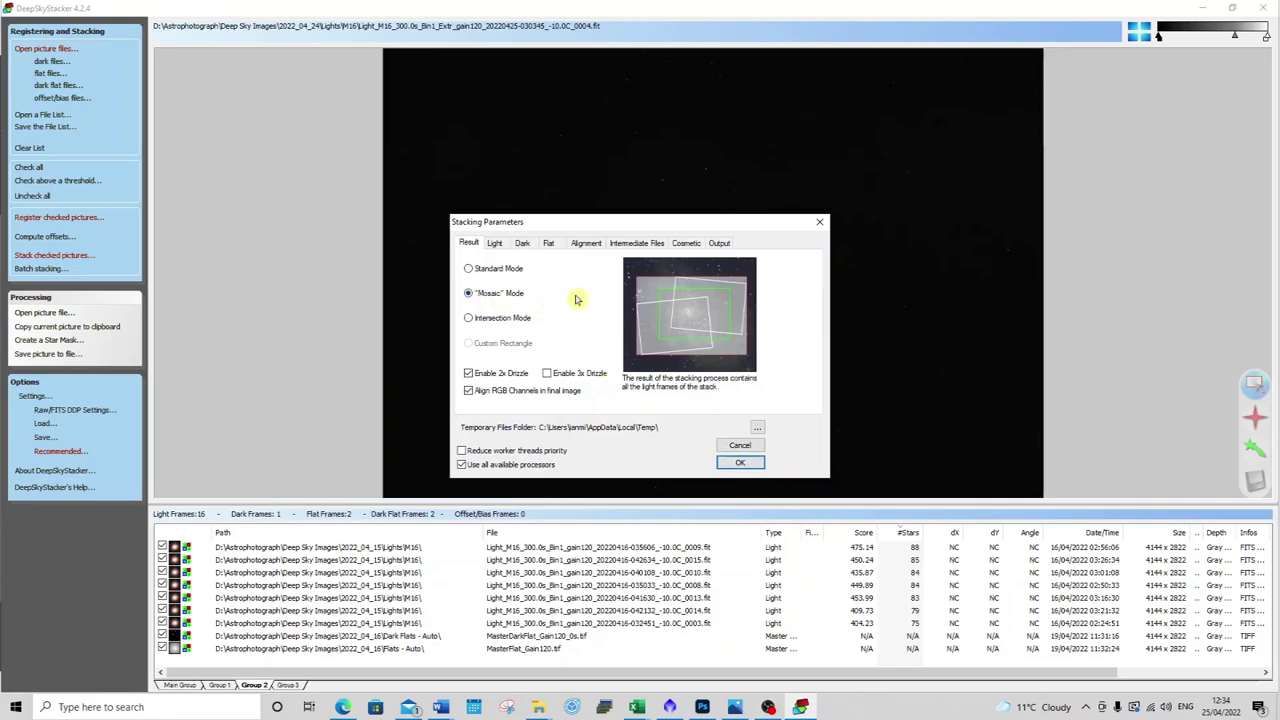
{"action": "left_click", "coordinate": [503, 245]}
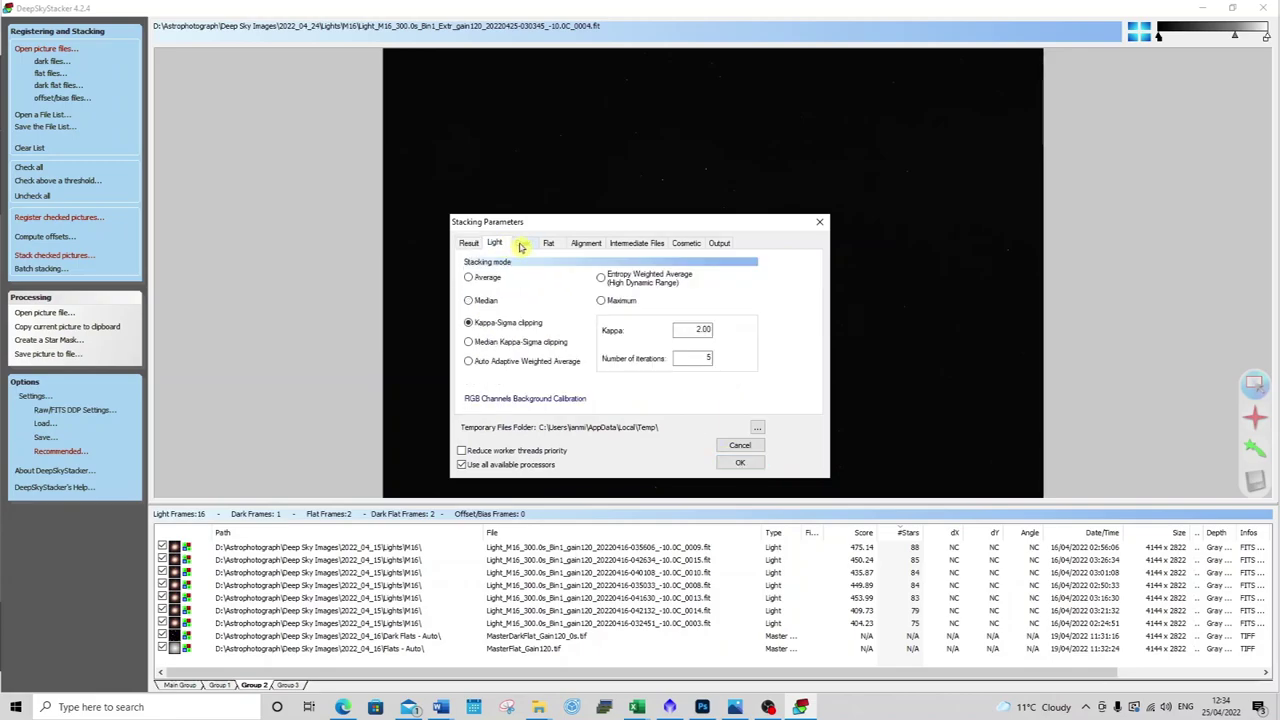
{"action": "left_click", "coordinate": [522, 244]}
{"action": "left_click", "coordinate": [550, 244]}
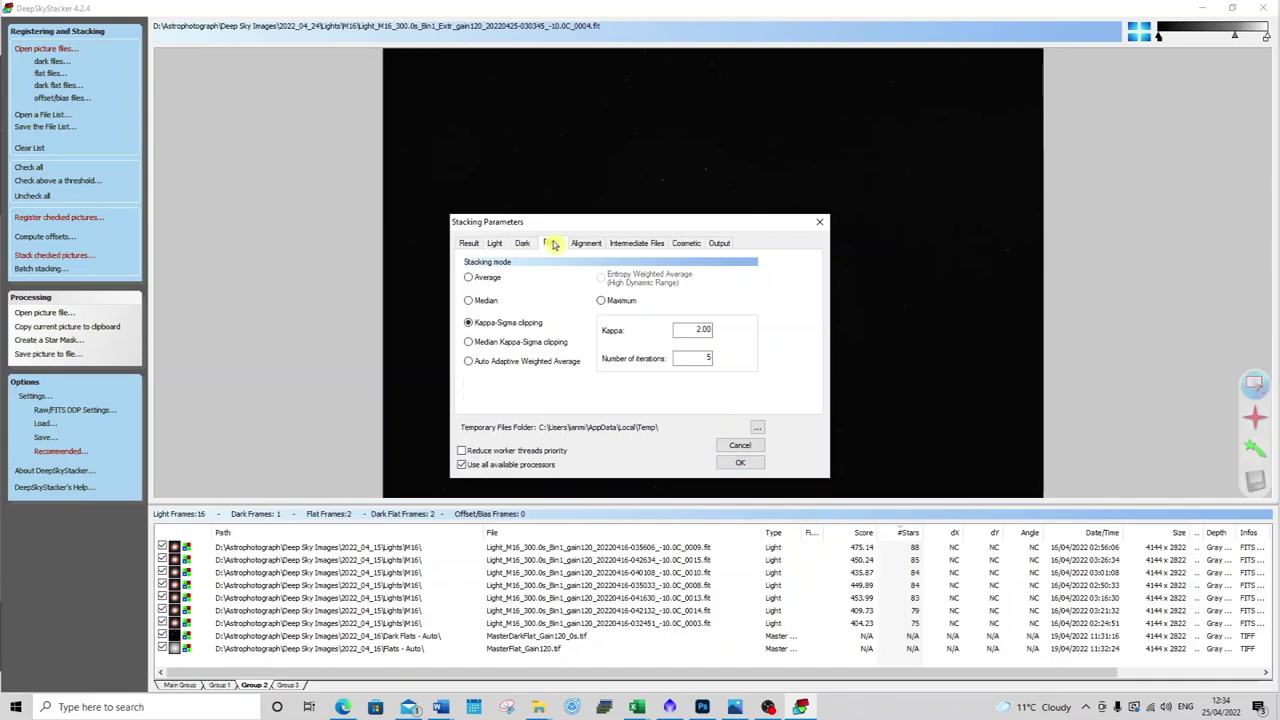
{"action": "left_click", "coordinate": [738, 460]}
{"action": "left_click", "coordinate": [731, 436]}
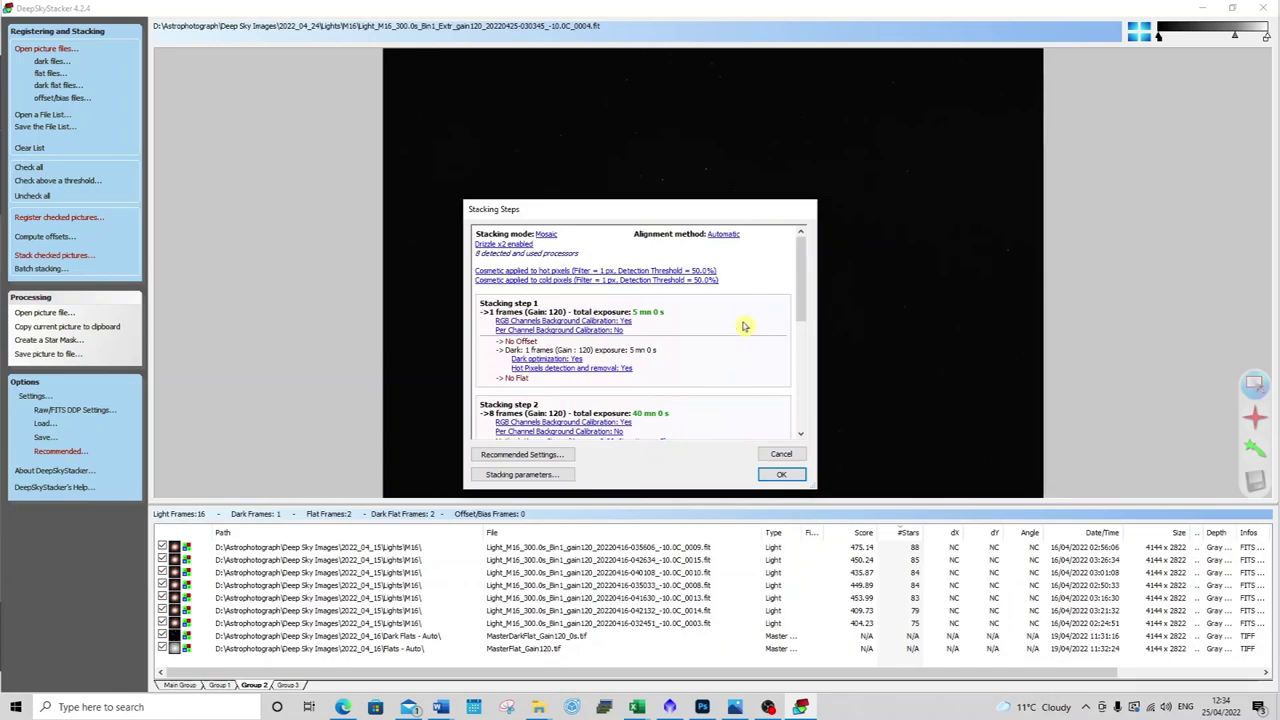
Review the Stacking Steps summary and run stacking, producing the 1 hr 20 mn Autosave.tif result.
{"action": "scroll", "coordinate": [743, 323], "scroll_direction": "down", "scroll_amount": 3}
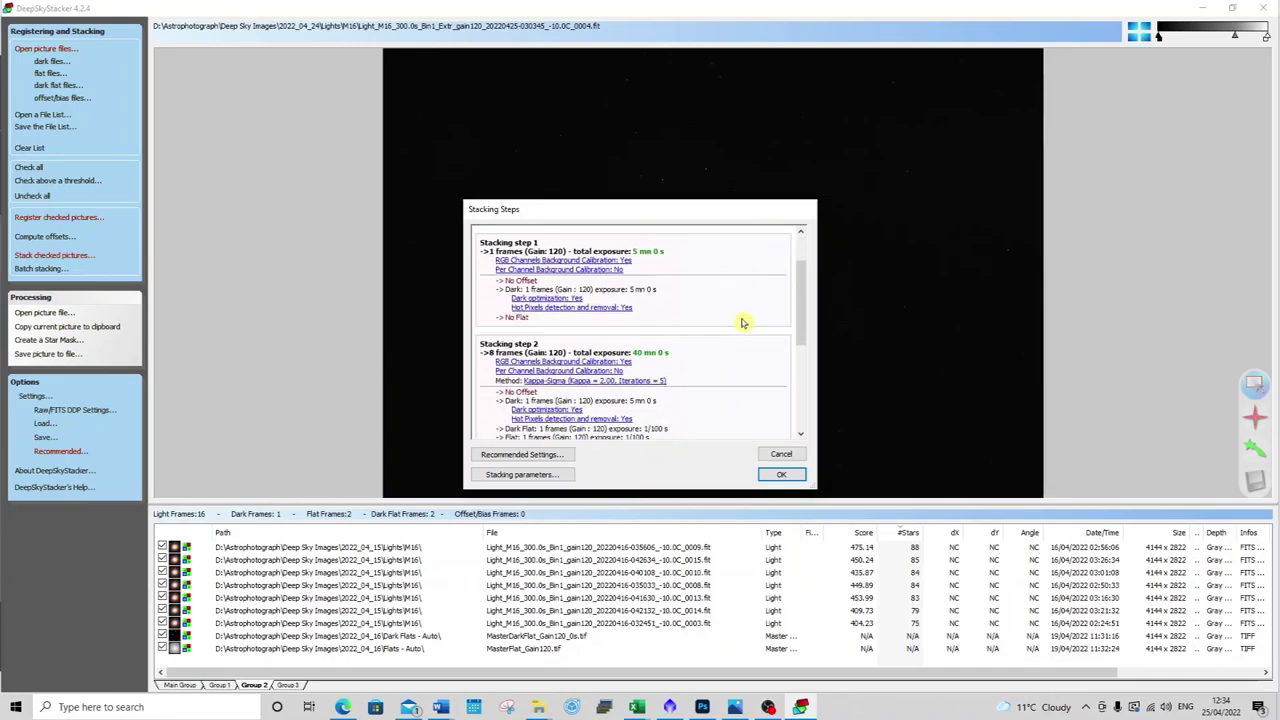
{"action": "scroll", "coordinate": [743, 323], "scroll_direction": "down", "scroll_amount": 5}
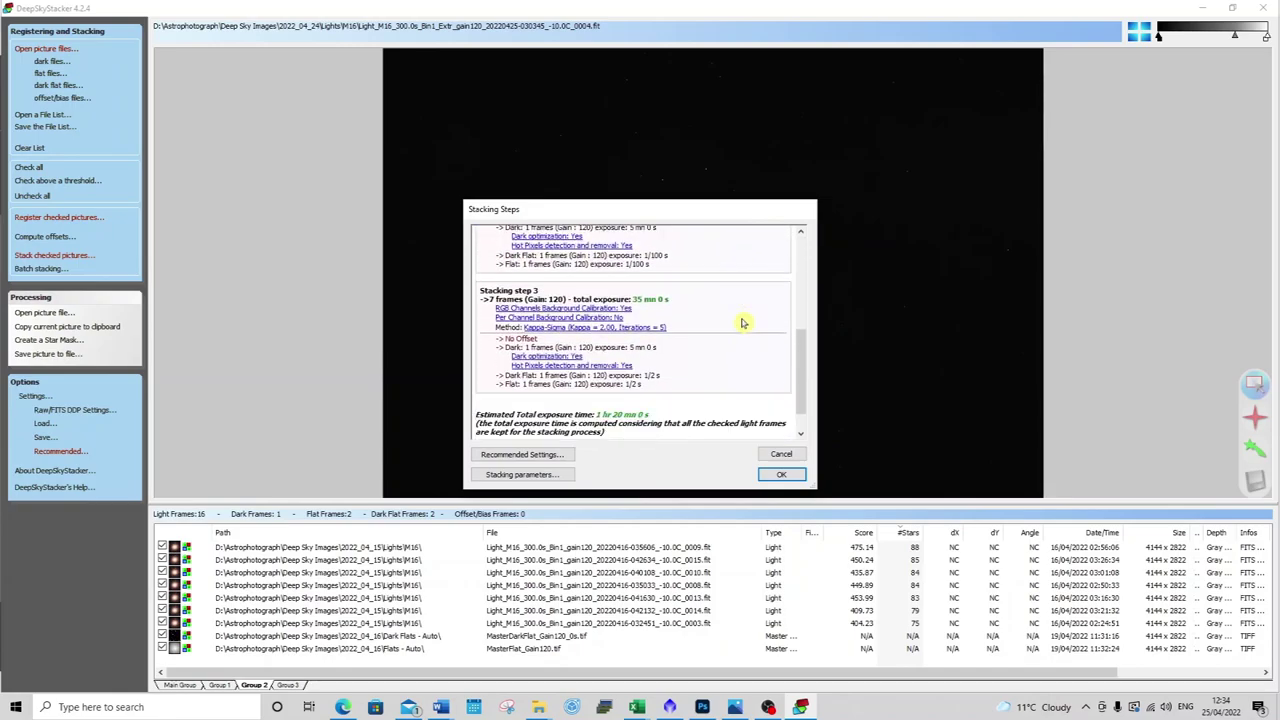
{"action": "left_click", "coordinate": [784, 476]}
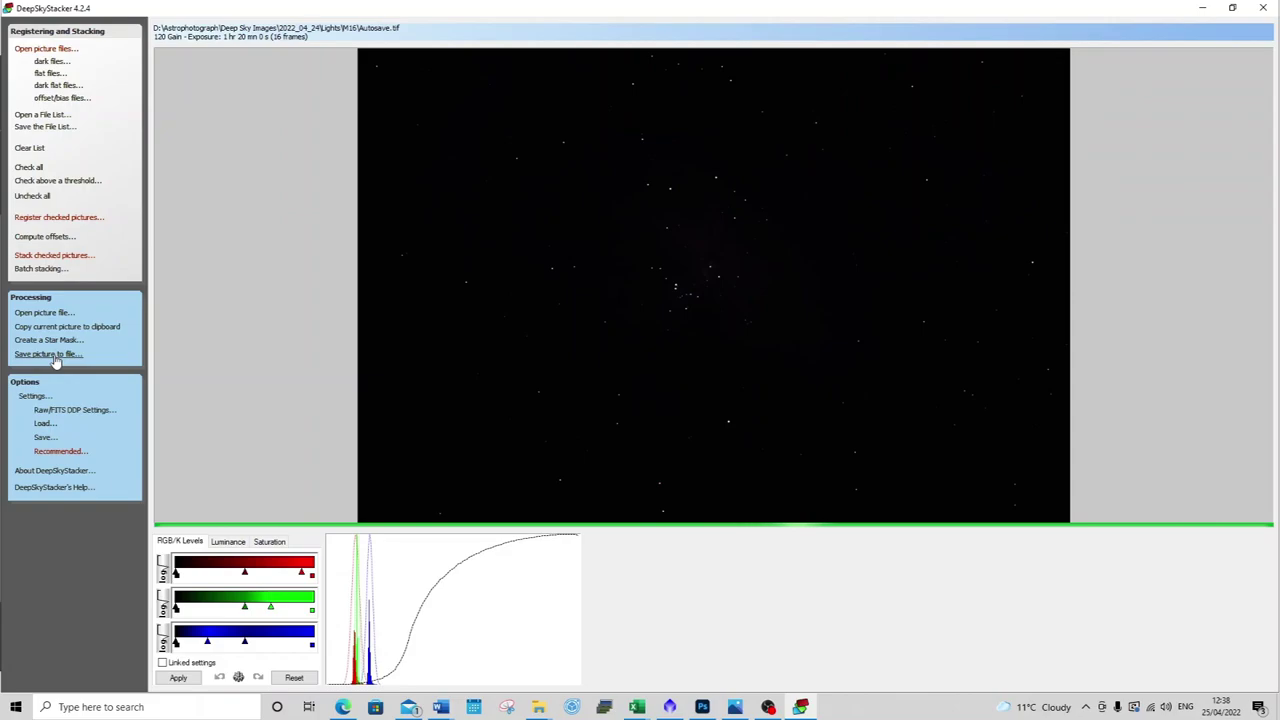
Save the stack as 16-bit TIFF 'M16_Cum_2022_04_24' in M16 - Eagle Nebula\2022_Project.
{"action": "left_click", "coordinate": [54, 356]}
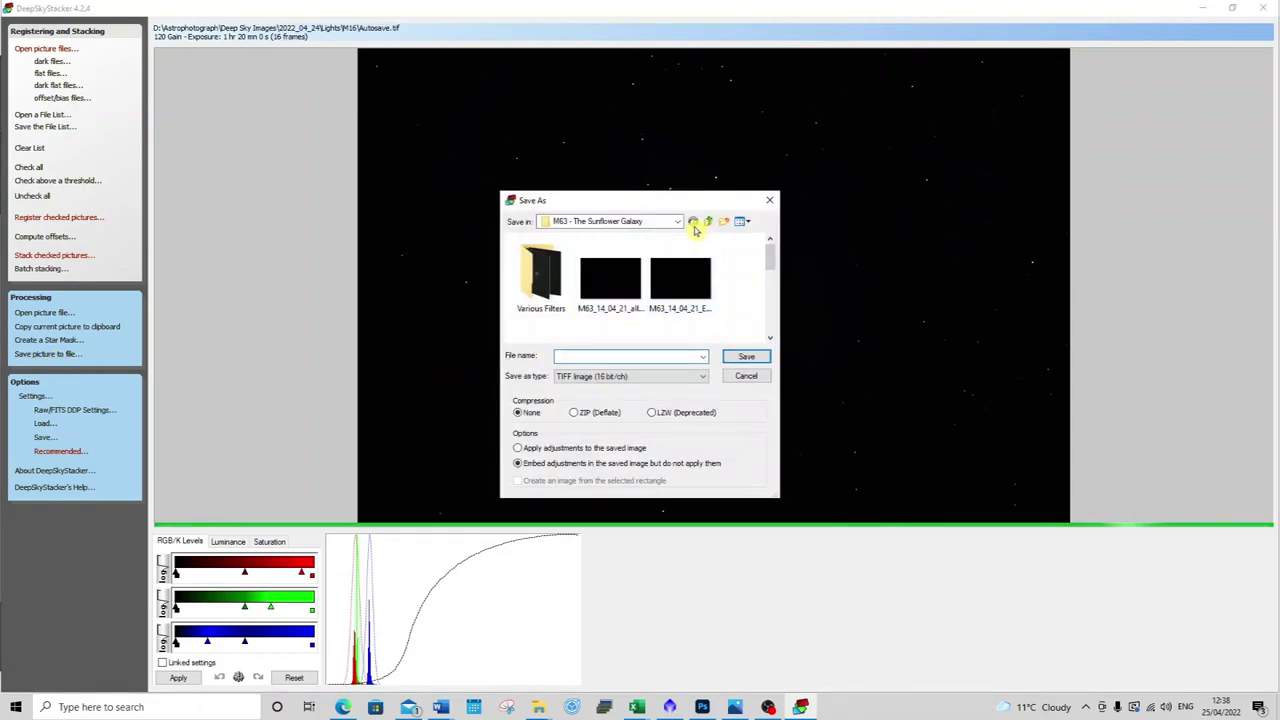
{"action": "left_click", "coordinate": [709, 222]}
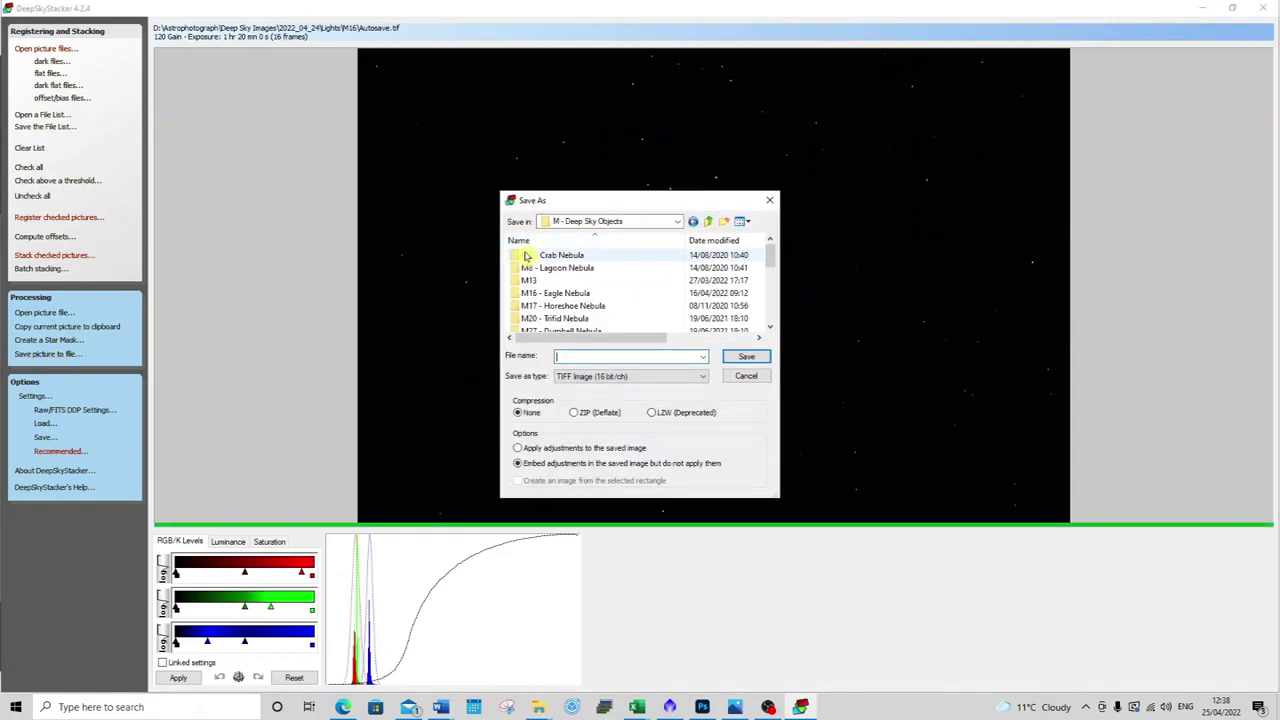
{"action": "double_click", "coordinate": [522, 293]}
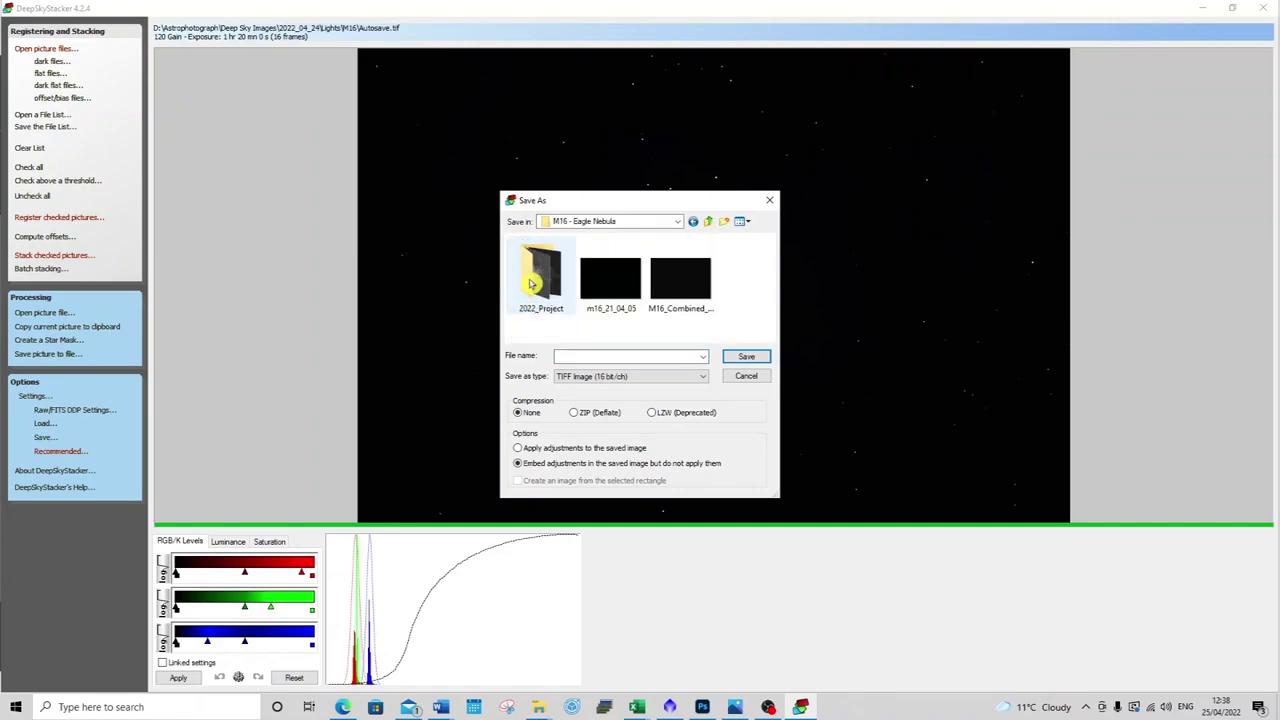
{"action": "double_click", "coordinate": [532, 284]}
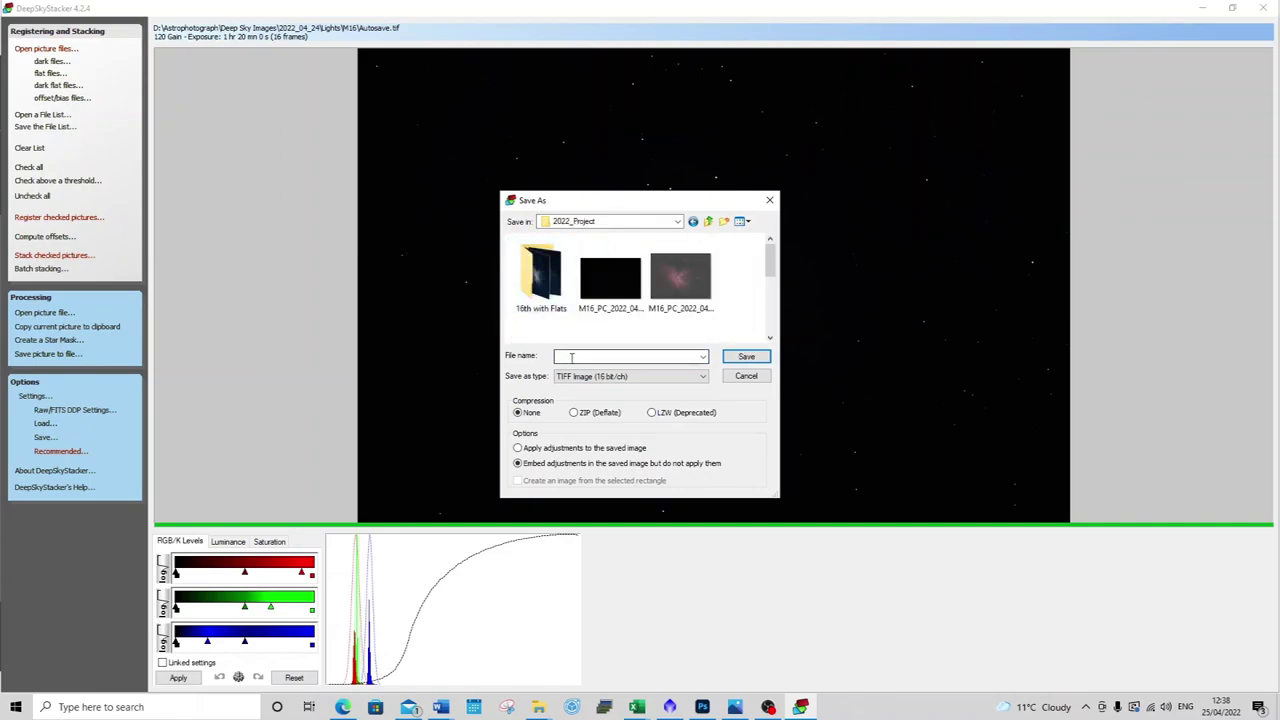
{"action": "left_click", "coordinate": [571, 357]}
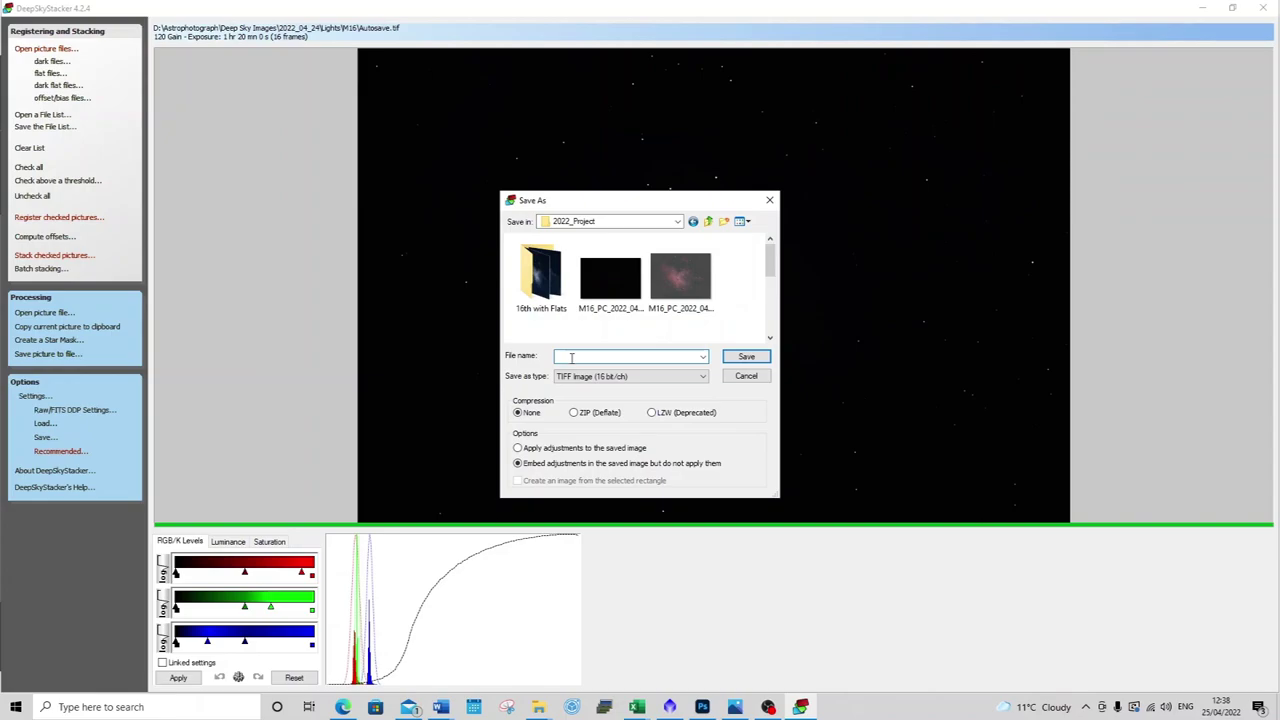
{"action": "type", "text": "M1"}
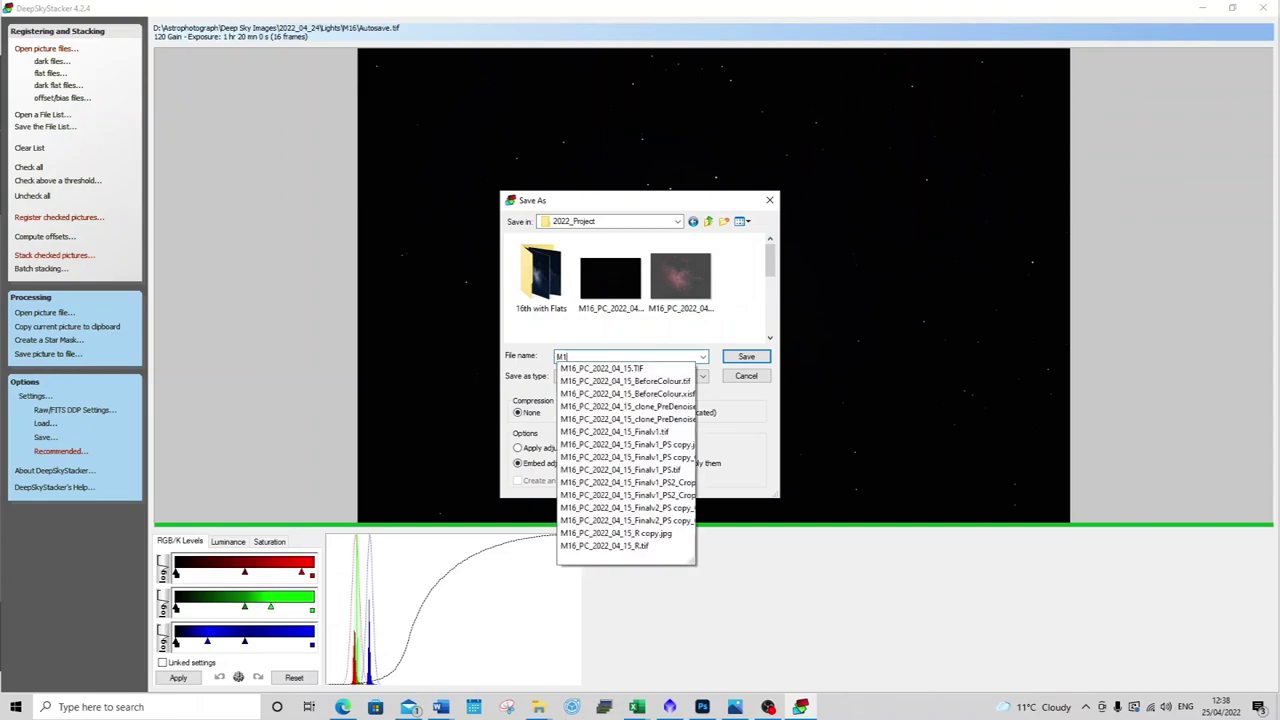
{"action": "type", "text": "6C"}
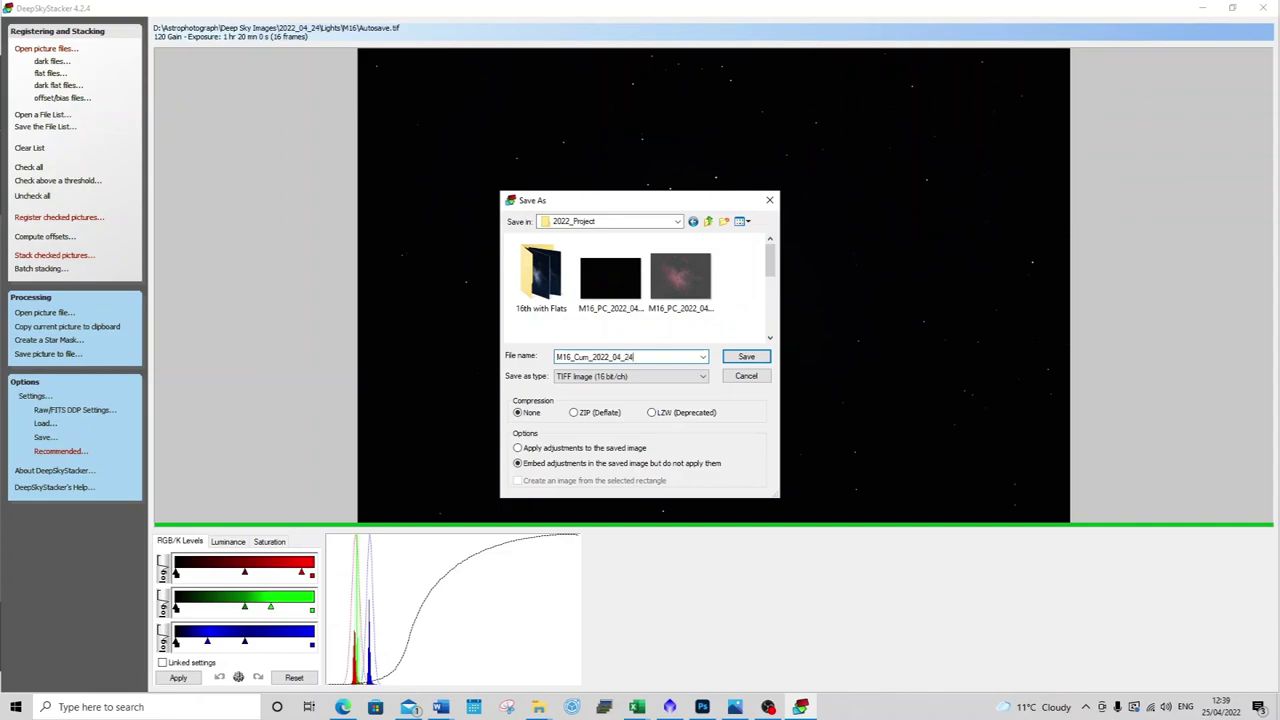
{"action": "left_click", "coordinate": [749, 359]}
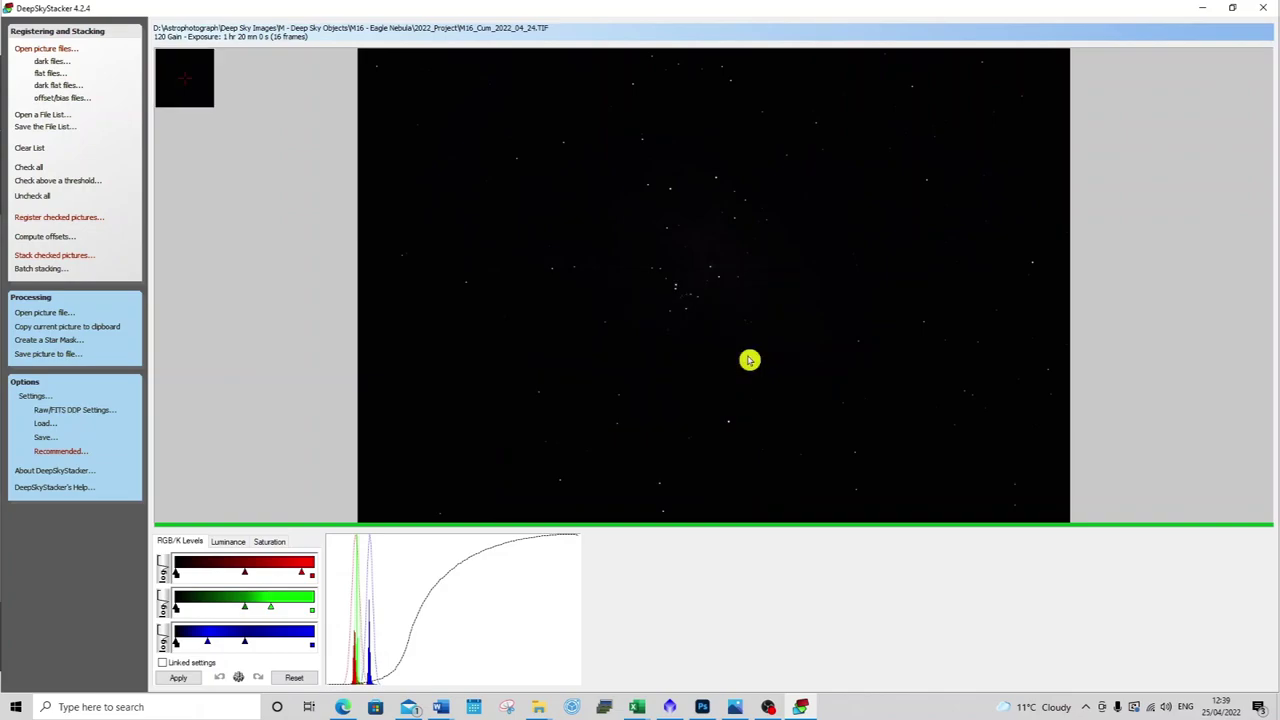
In PixInsight, open M16_Cum_2022_04_24.TIF from the M16 - Eagle Nebula\2022_Project folder.
{"action": "left_click", "coordinate": [675, 714]}
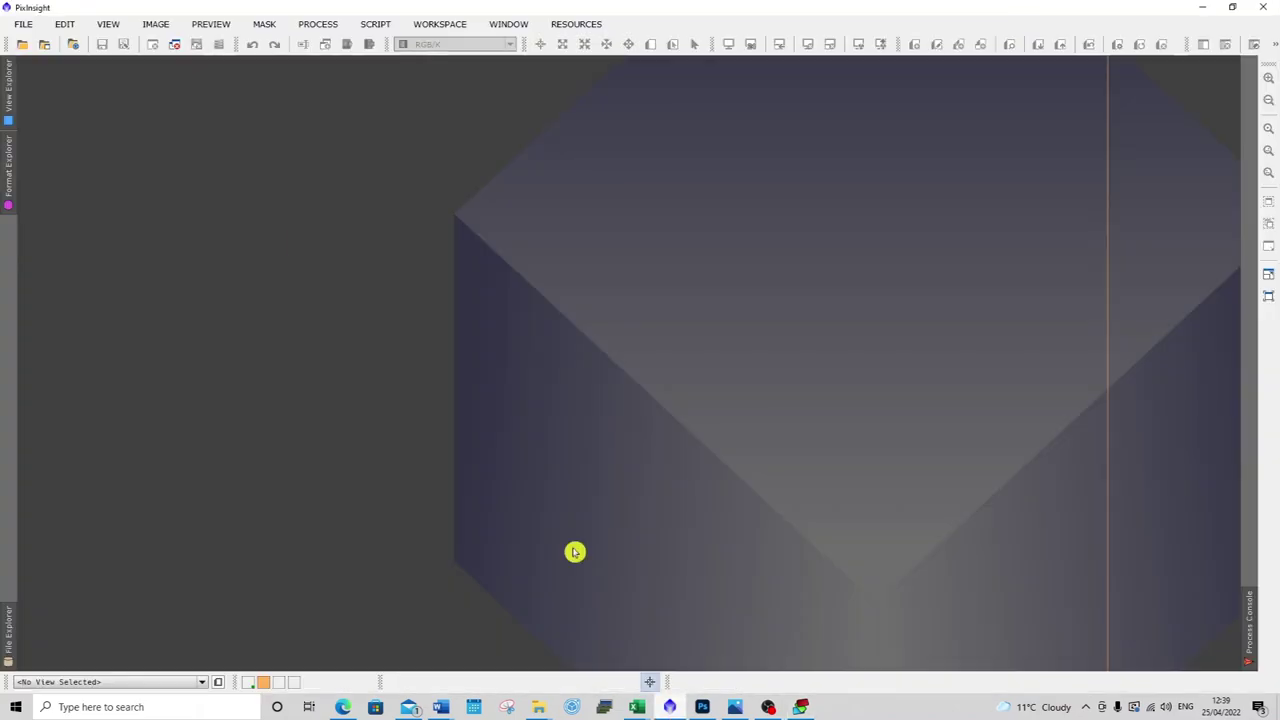
{"action": "left_click", "coordinate": [22, 46]}
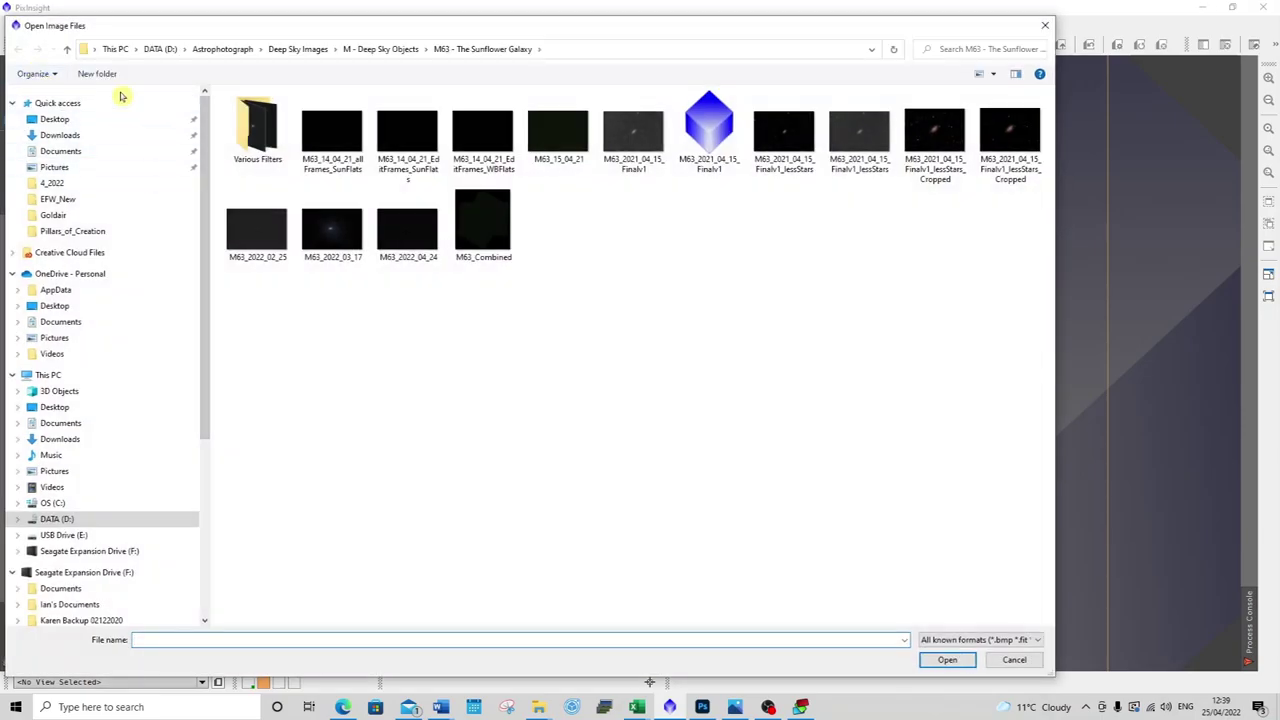
{"action": "left_click", "coordinate": [70, 49]}
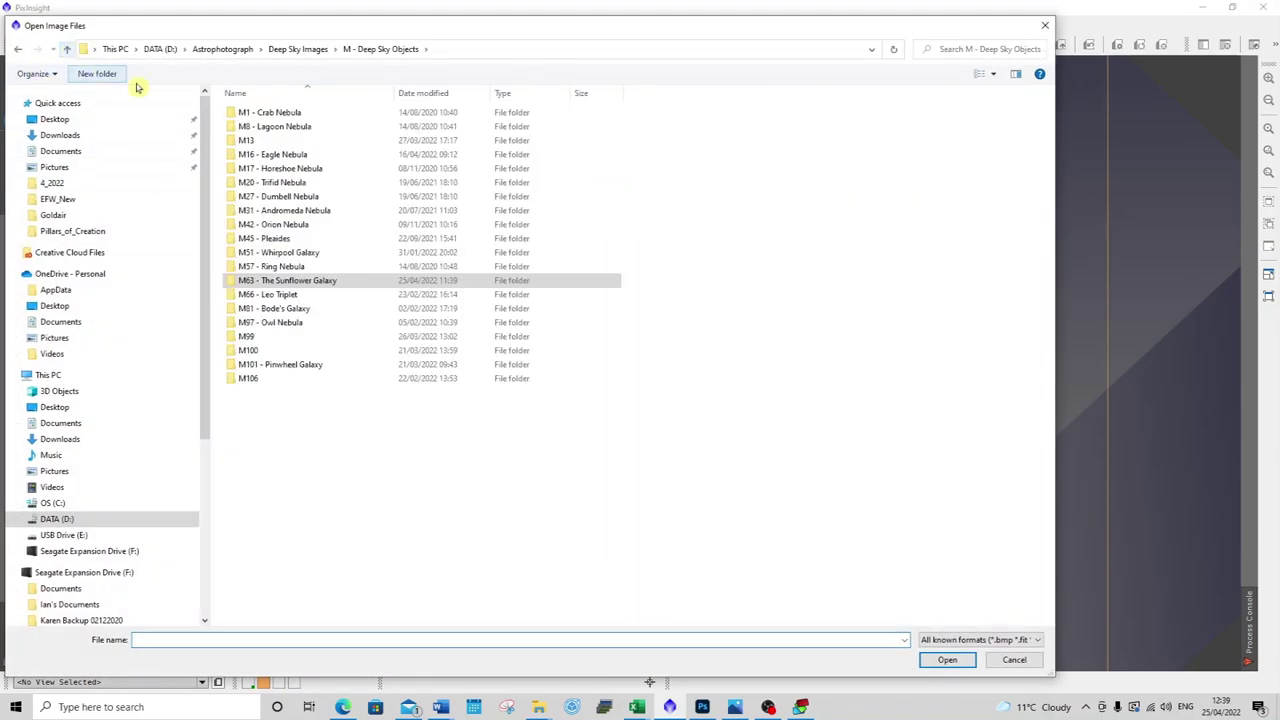
{"action": "left_click", "coordinate": [230, 158]}
{"action": "double_click", "coordinate": [230, 158]}
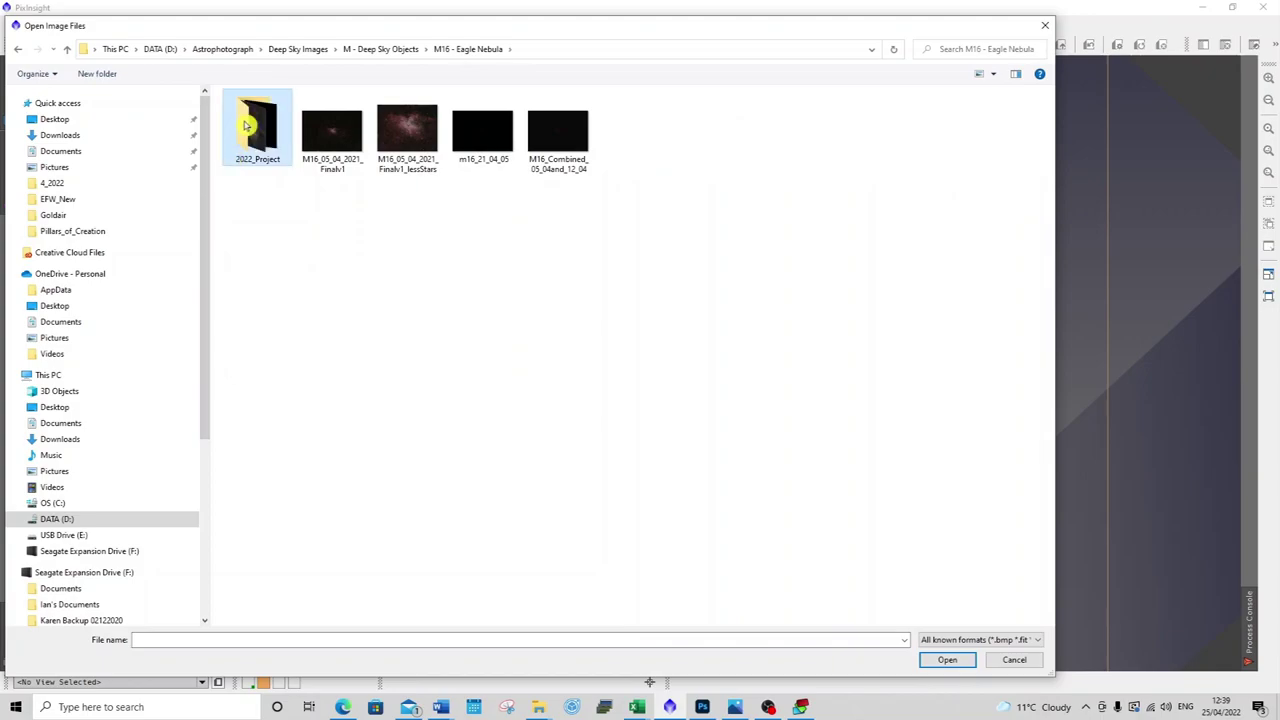
{"action": "double_click", "coordinate": [240, 145]}
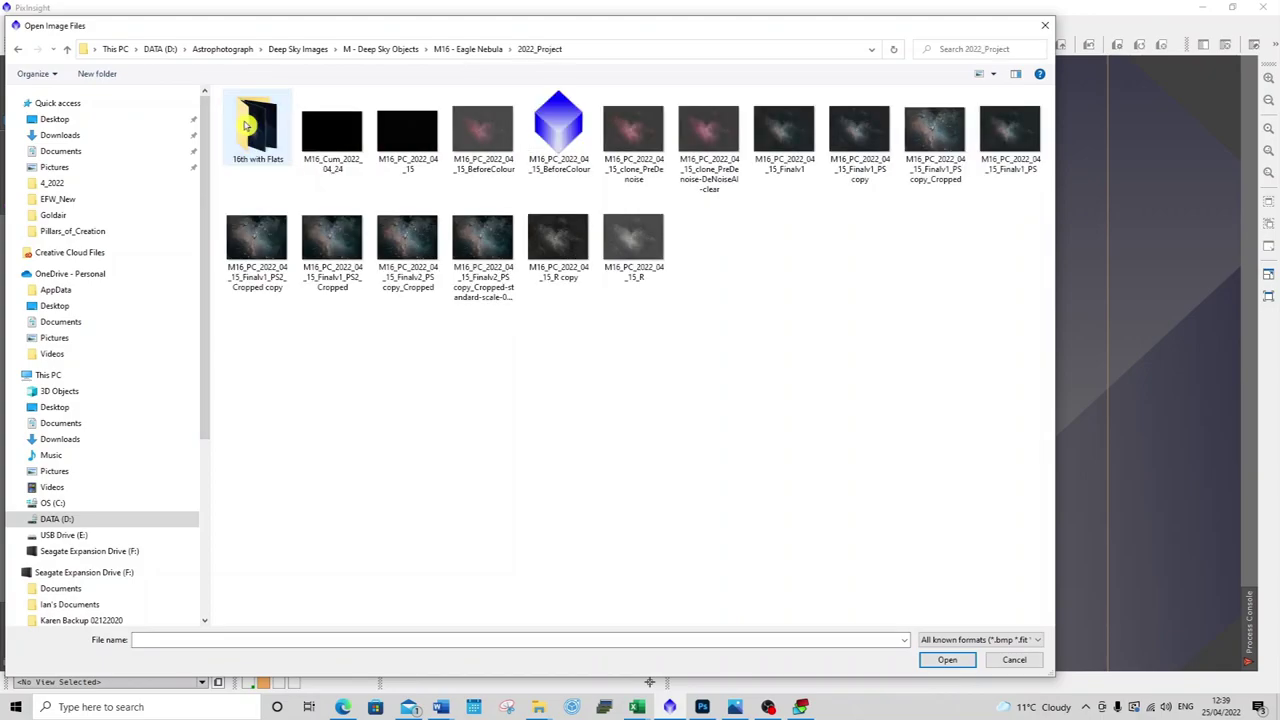
{"action": "left_click", "coordinate": [345, 138]}
{"action": "left_click", "coordinate": [947, 660]}
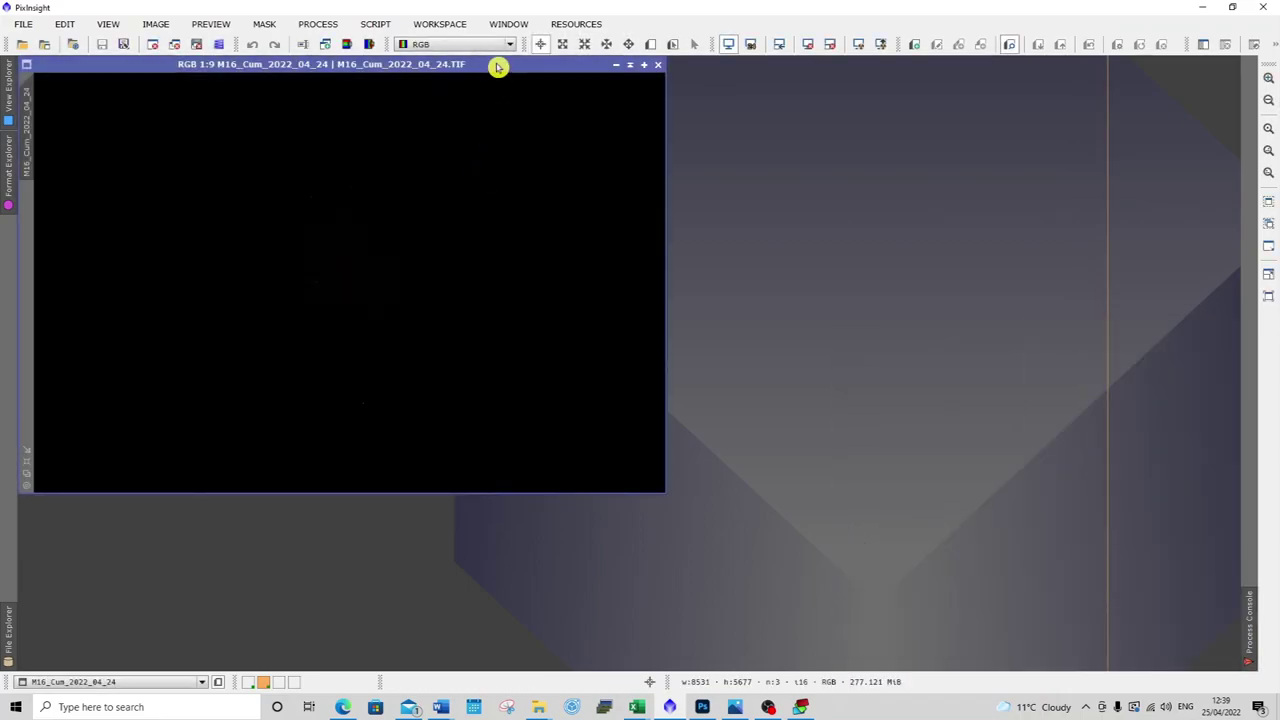
Reposition the image window and apply STF AutoStretch to reveal the red nebulosity.
{"action": "left_click_drag", "start_coordinate": [497, 64], "coordinate": [546, 117]}
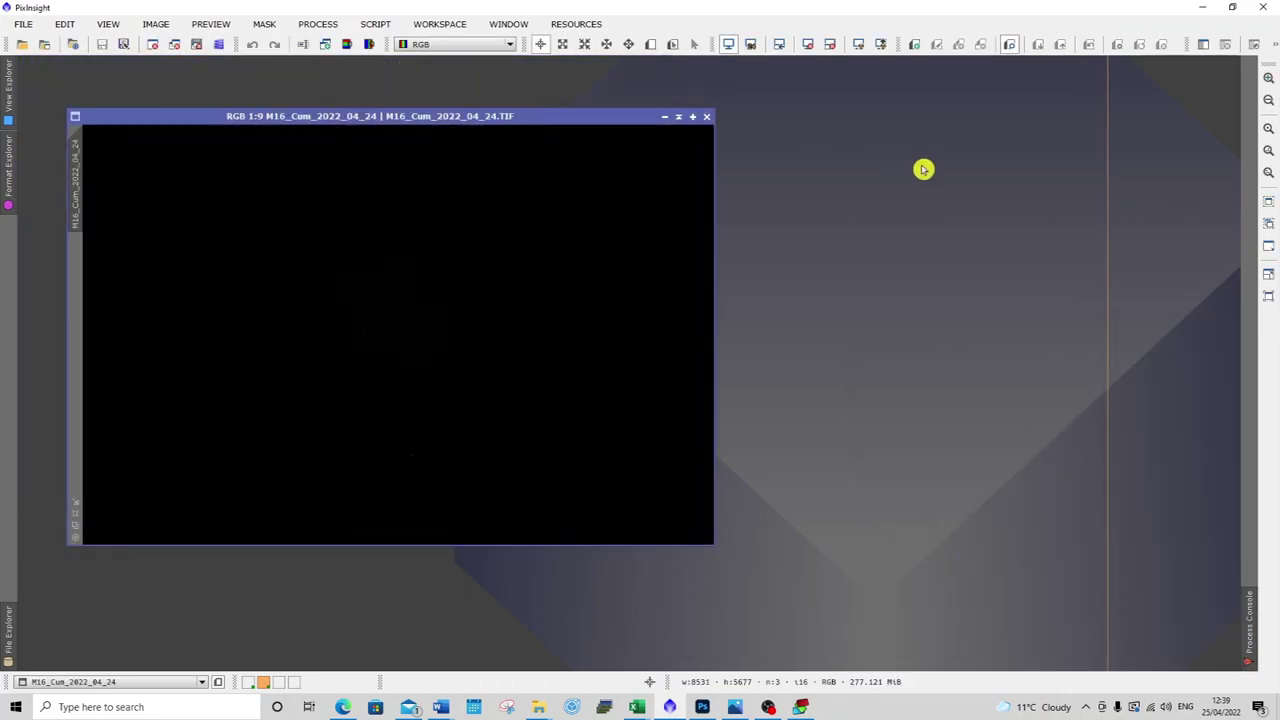
{"action": "left_click", "coordinate": [858, 44]}
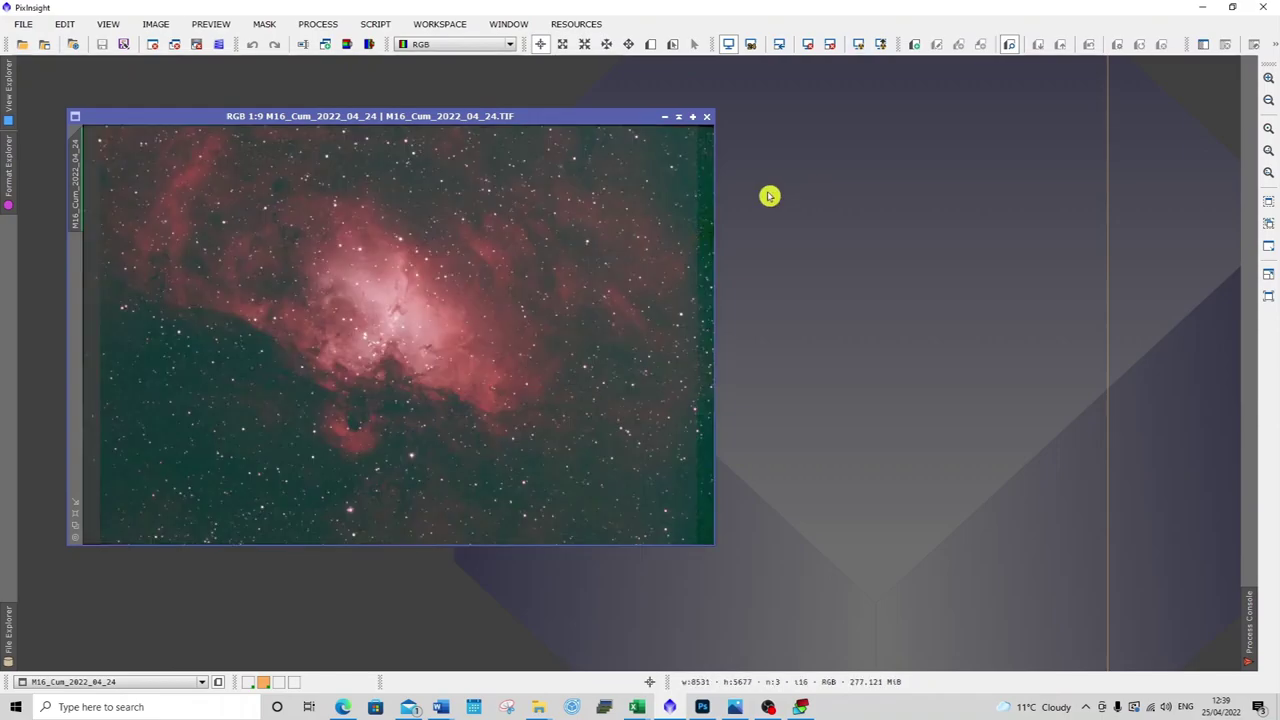
{"action": "scroll", "coordinate": [528, 277], "scroll_direction": "up", "scroll_amount": 2}
{"action": "scroll", "coordinate": [528, 277], "scroll_direction": "up", "scroll_amount": 2}
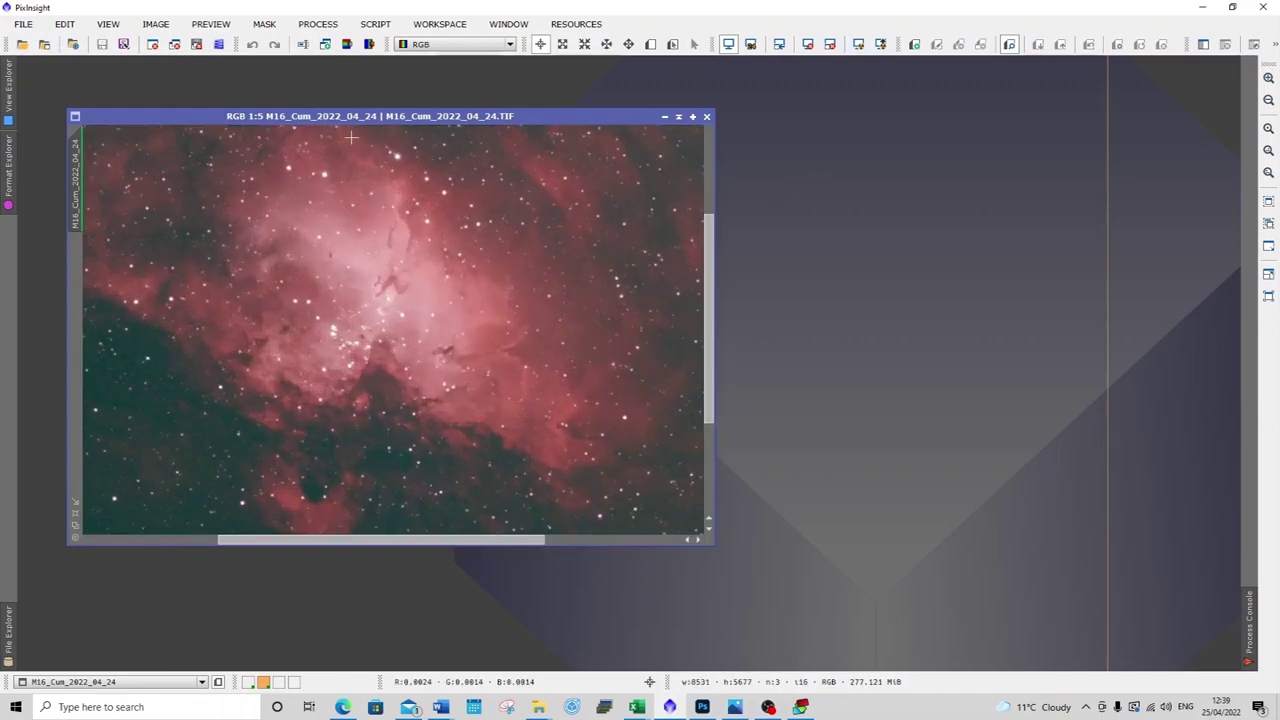
Rotate the Eagle Nebula image 180° via Image > Geometry.
{"action": "left_click", "coordinate": [157, 27]}
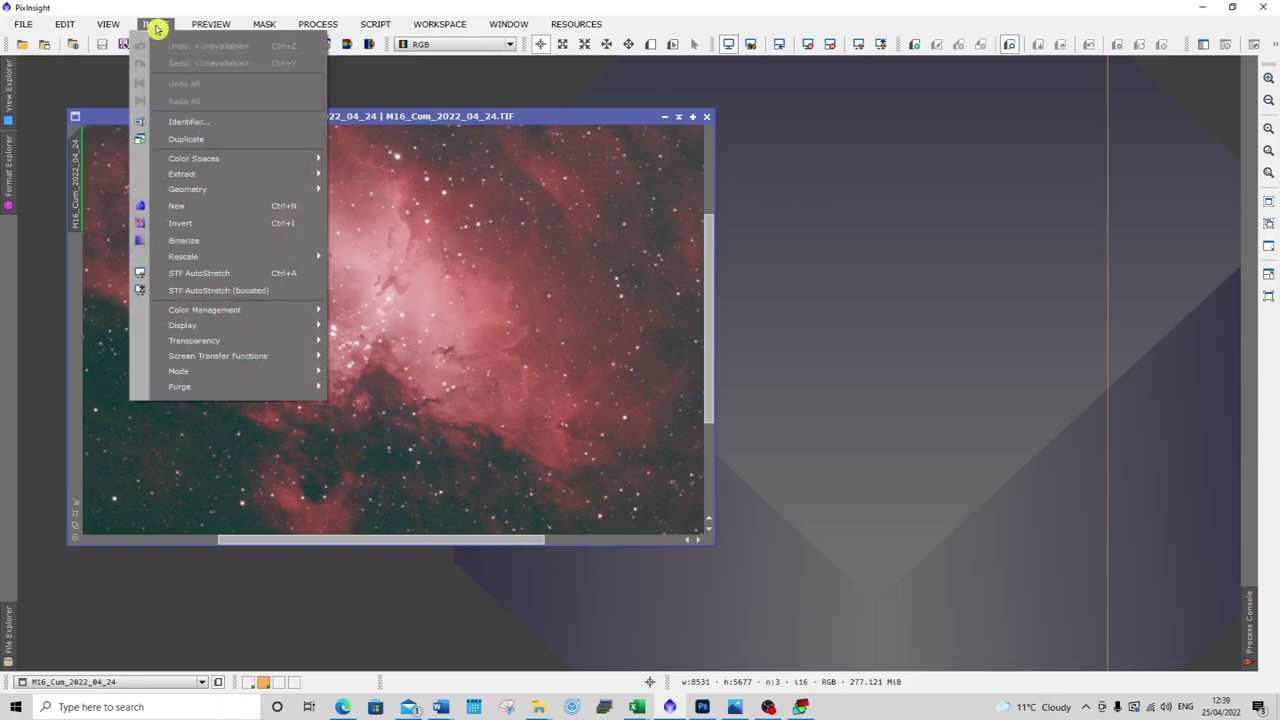
{"action": "mouse_move", "coordinate": [180, 187]}
{"action": "left_click", "coordinate": [371, 189]}
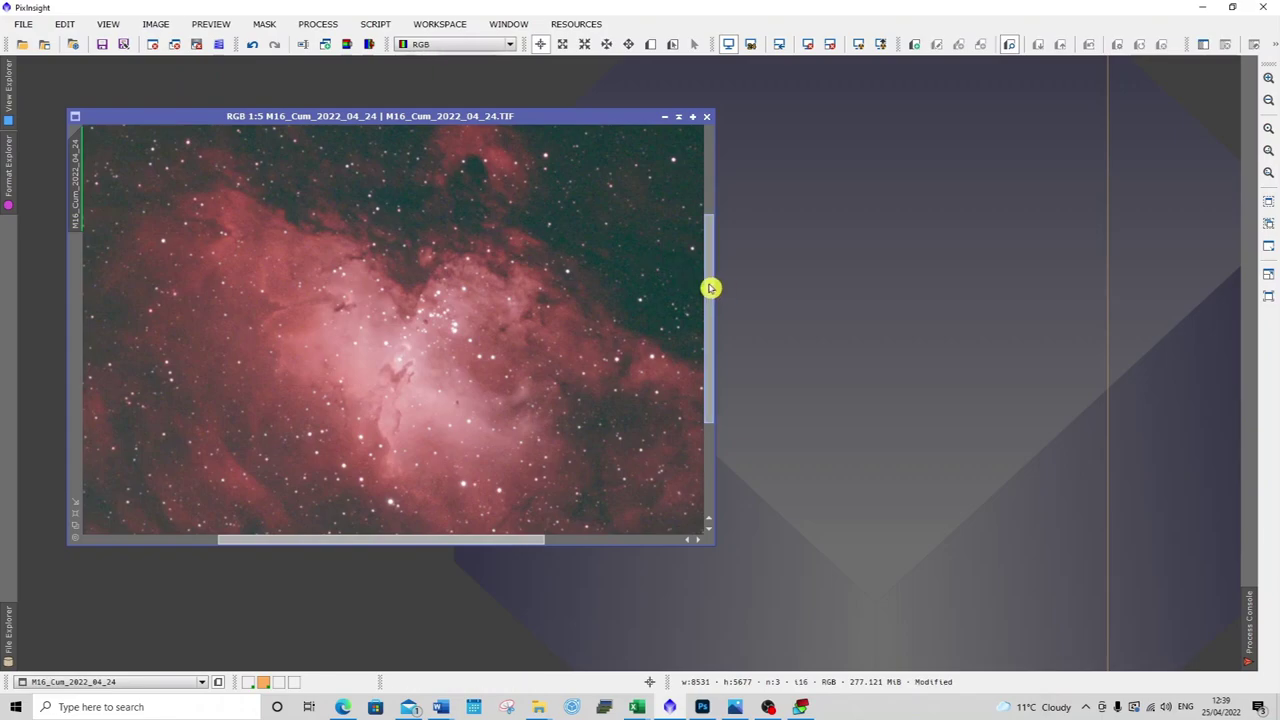
Zoom and pan around the image to examine the Pillars of Creation in detail.
{"action": "left_click_drag", "start_coordinate": [709, 288], "coordinate": [709, 297]}
{"action": "scroll", "coordinate": [610, 342], "scroll_direction": "down", "scroll_amount": 3}
{"action": "scroll", "coordinate": [610, 342], "scroll_direction": "down", "scroll_amount": 1}
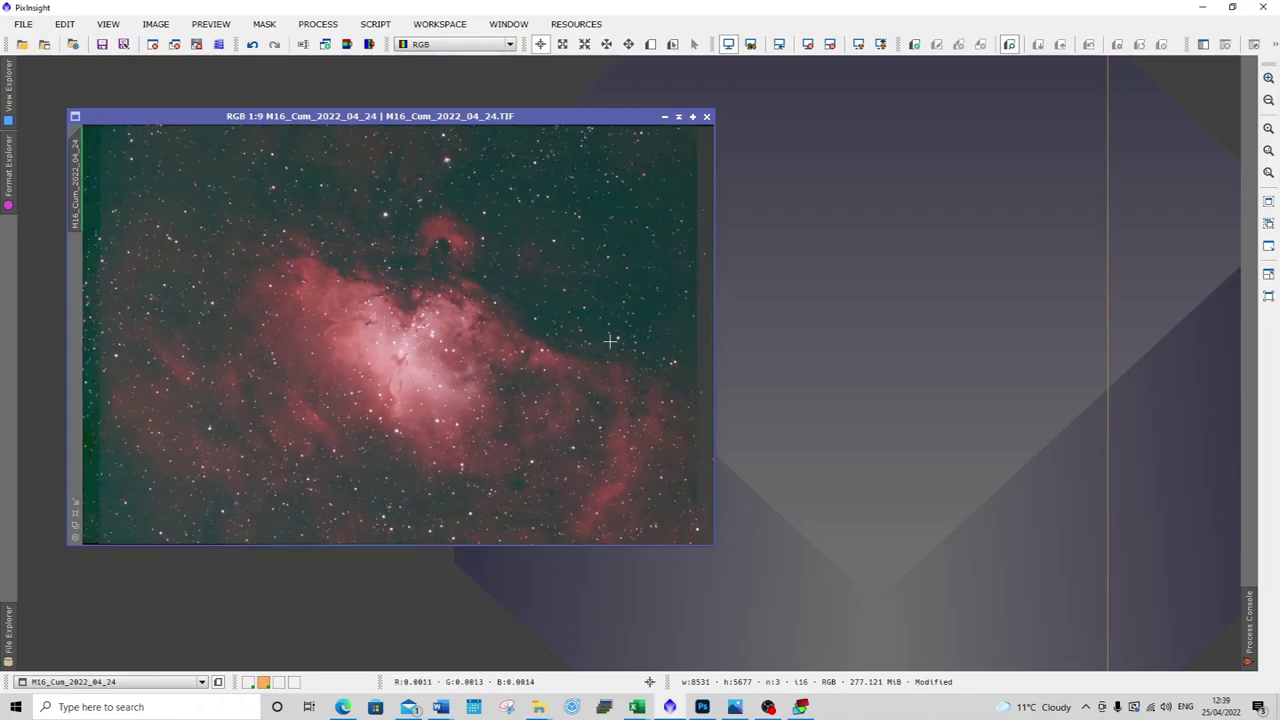
{"action": "scroll", "coordinate": [610, 342], "scroll_direction": "up", "scroll_amount": 6}
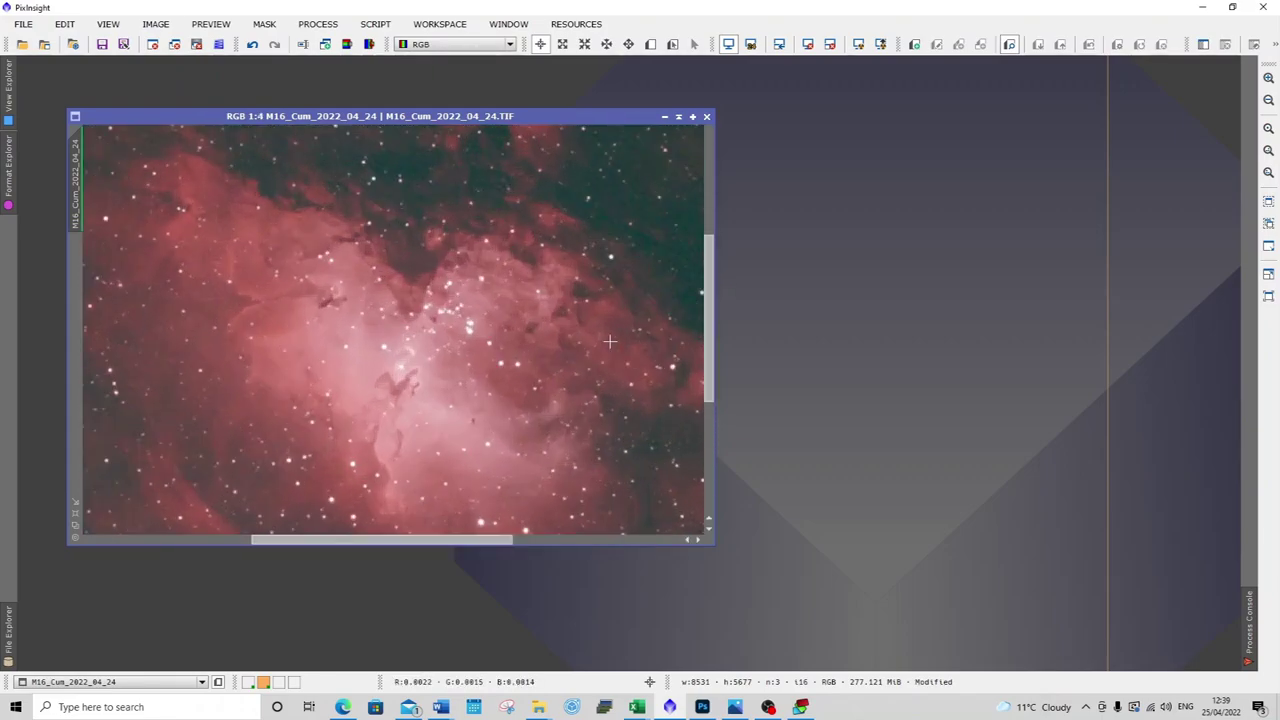
{"action": "left_click_drag", "start_coordinate": [709, 326], "coordinate": [709, 360]}
{"action": "scroll", "coordinate": [593, 344], "scroll_direction": "up", "scroll_amount": 2}
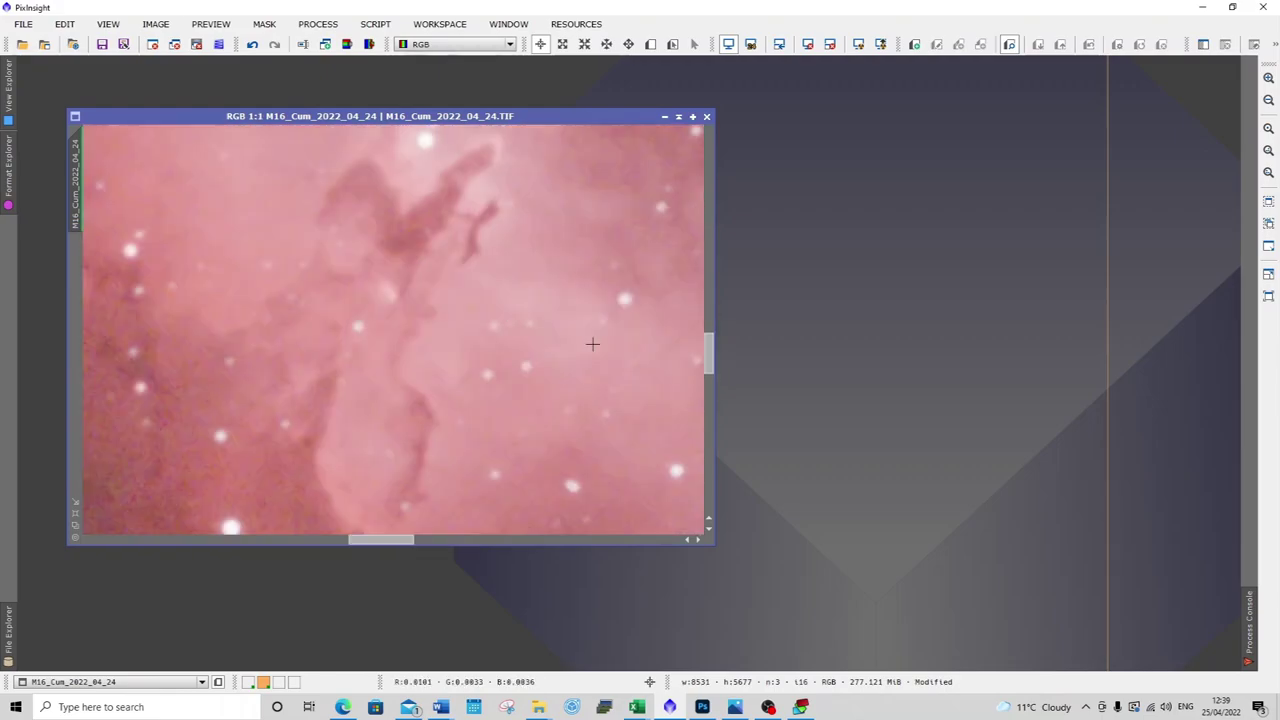
{"action": "scroll", "coordinate": [593, 344], "scroll_direction": "down", "scroll_amount": 2}
{"action": "scroll", "coordinate": [593, 344], "scroll_direction": "up", "scroll_amount": 1}
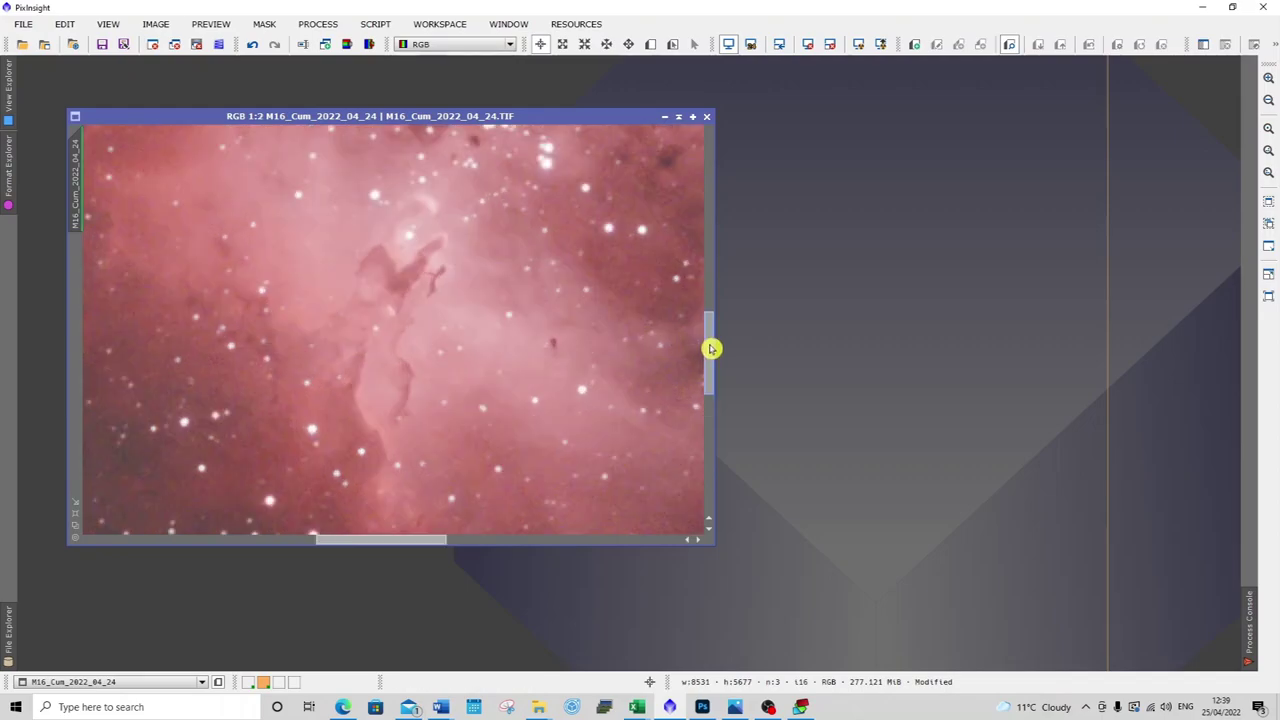
{"action": "left_click_drag", "start_coordinate": [709, 346], "coordinate": [709, 320]}
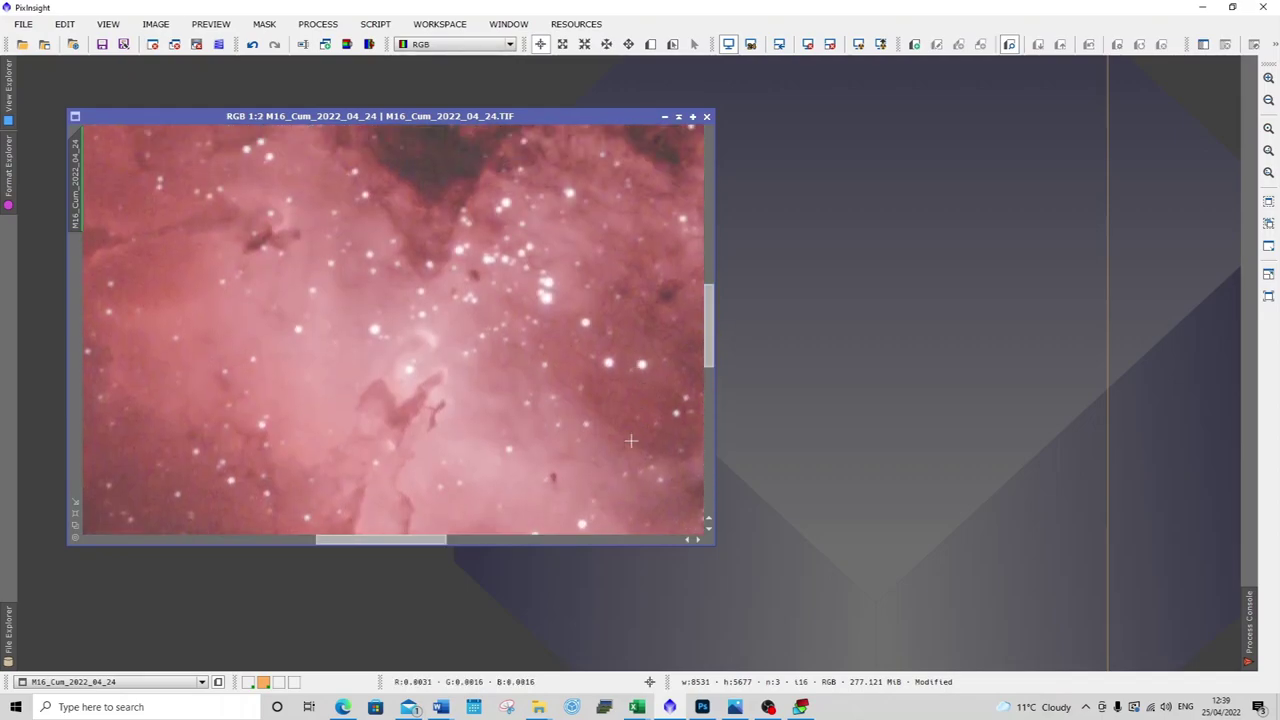
{"action": "left_click", "coordinate": [707, 354]}
{"action": "left_click_drag", "start_coordinate": [710, 352], "coordinate": [711, 370]}
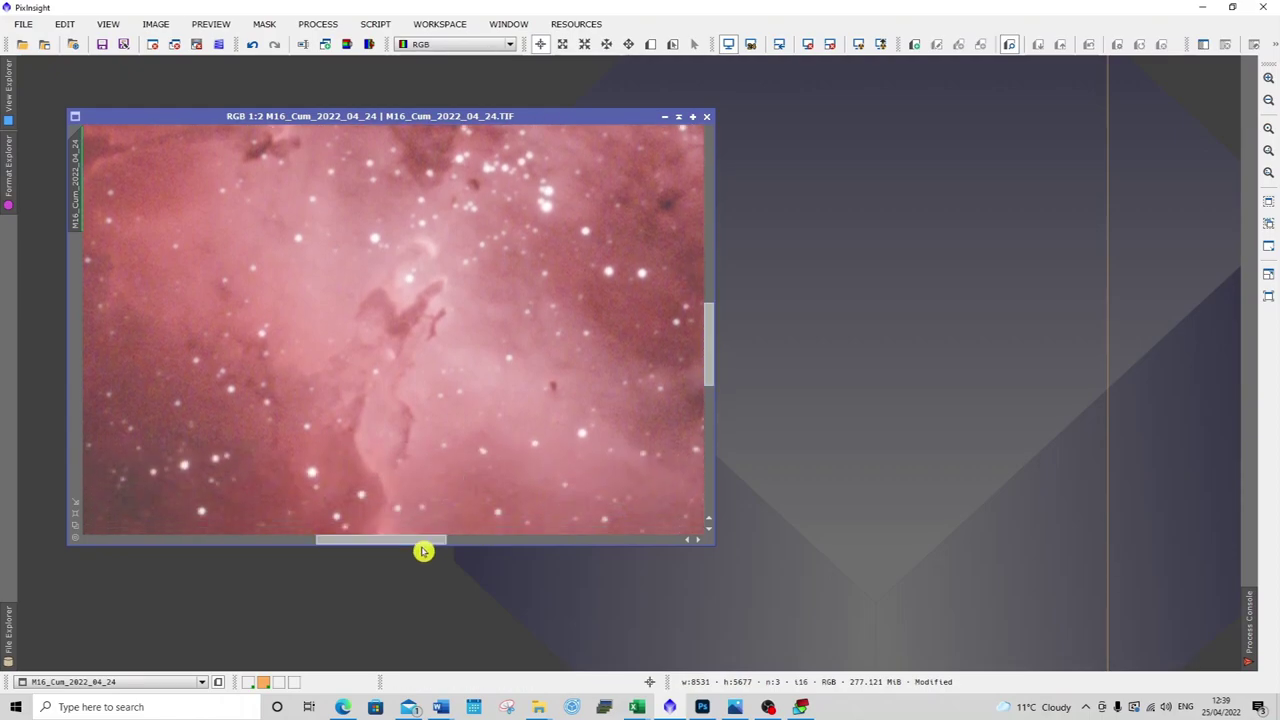
{"action": "left_click_drag", "start_coordinate": [423, 549], "coordinate": [427, 545]}
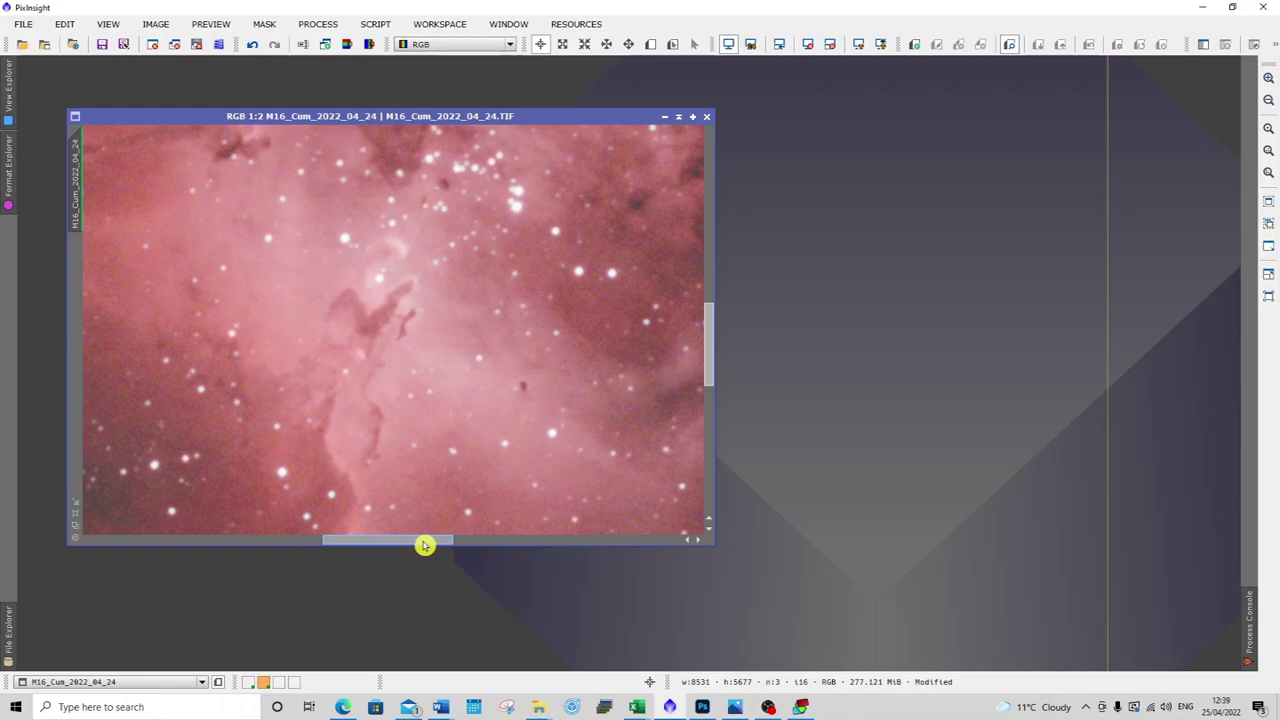